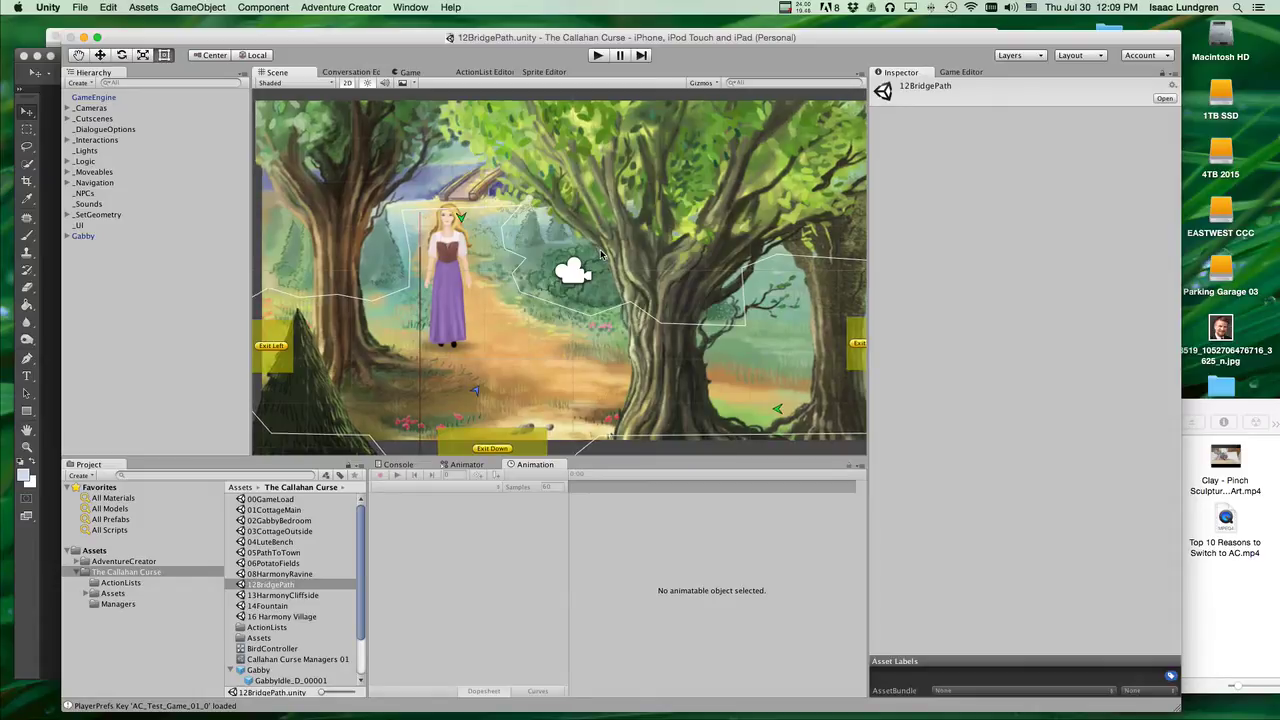
Survey the 12BridgePath forest path and its exits, then expand the _Navigation group in the Hierarchy
scroll(601, 257, down, 1)
scroll(638, 273, down, 1)
scroll(633, 272, down, 1)
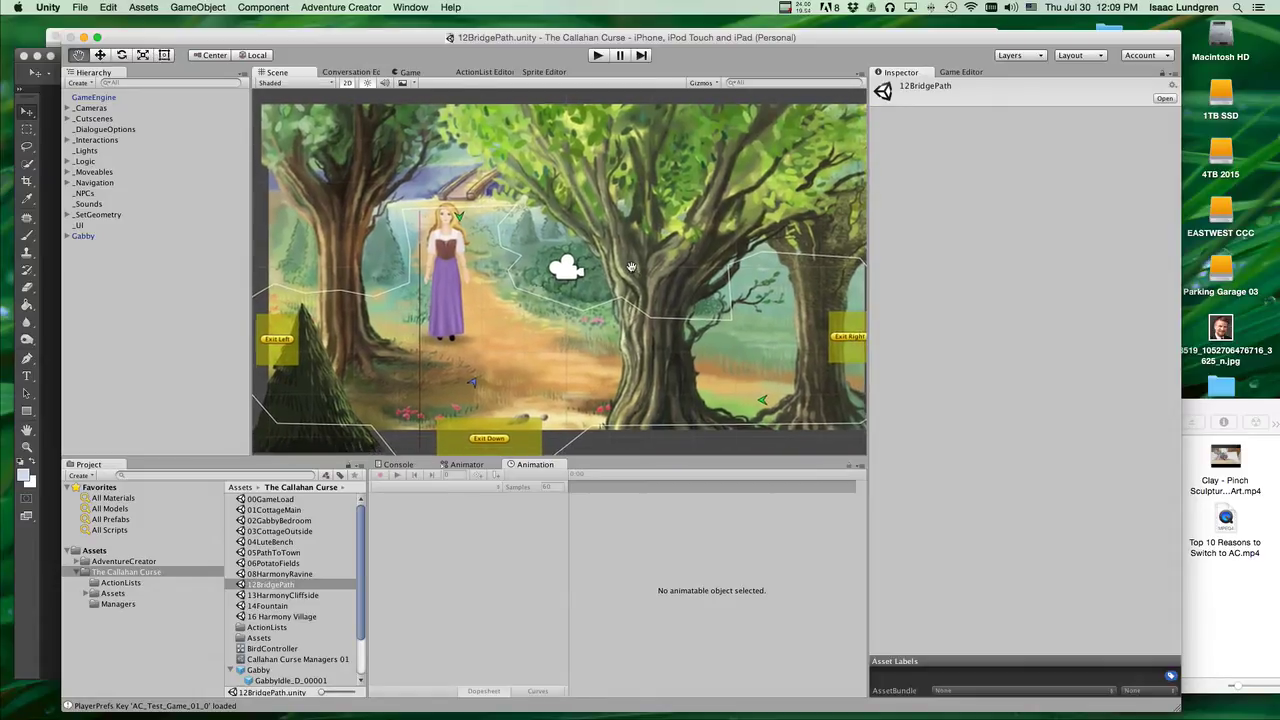
scroll(632, 273, down, 1)
middle_drag(631, 273, 622, 267)
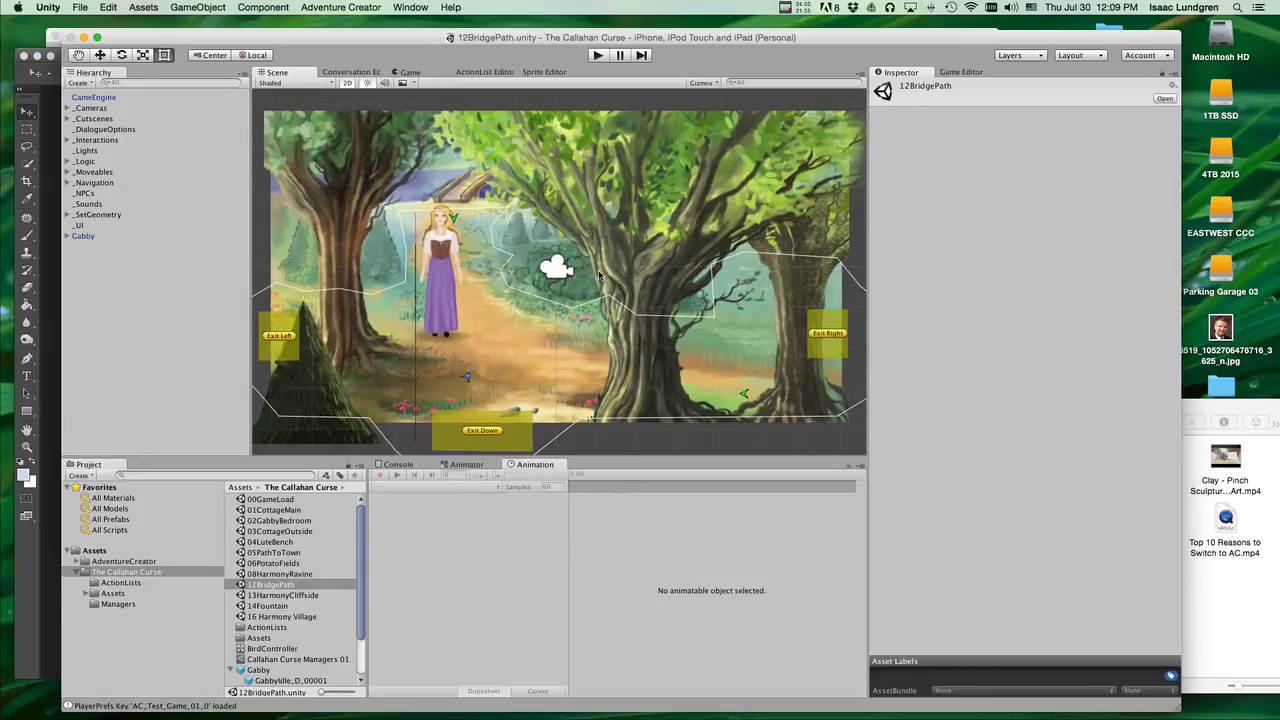
scroll(599, 275, down, 4)
middle_drag(599, 275, 573, 234)
scroll(541, 207, up, 2)
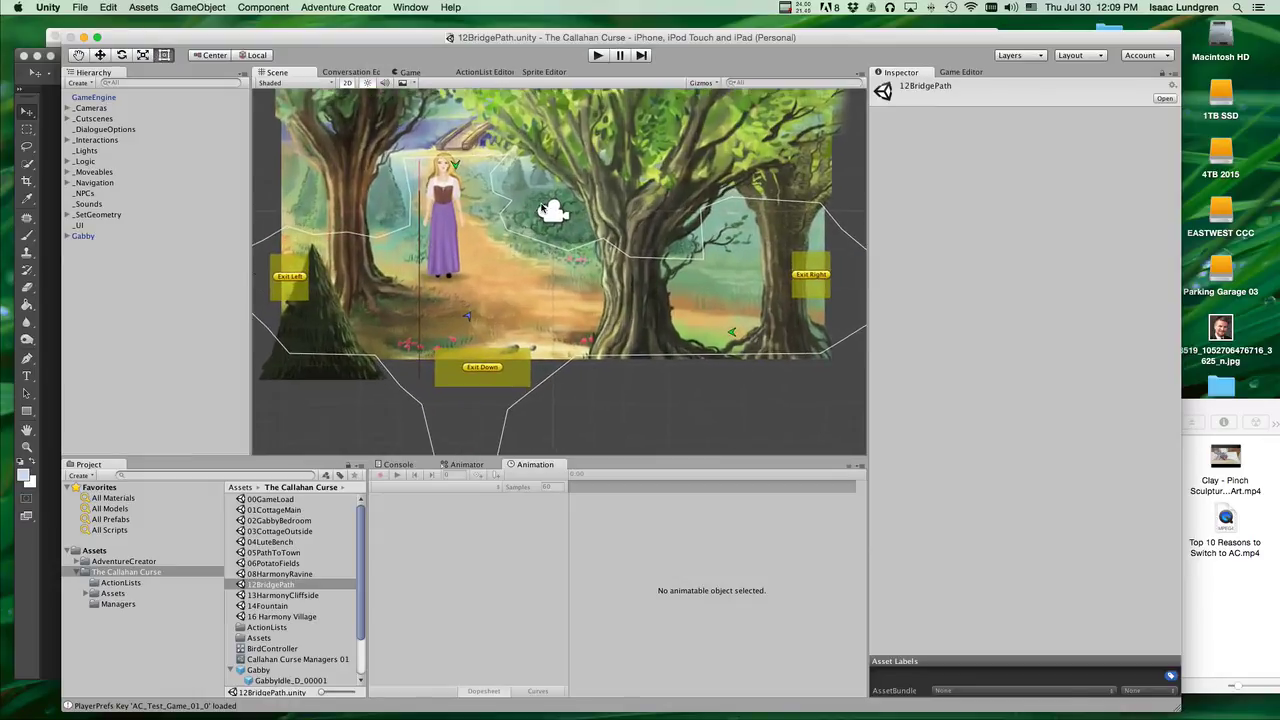
scroll(541, 207, up, 2)
middle_drag(534, 171, 530, 290)
scroll(540, 222, up, 1)
scroll(540, 253, up, 1)
scroll(530, 290, down, 3)
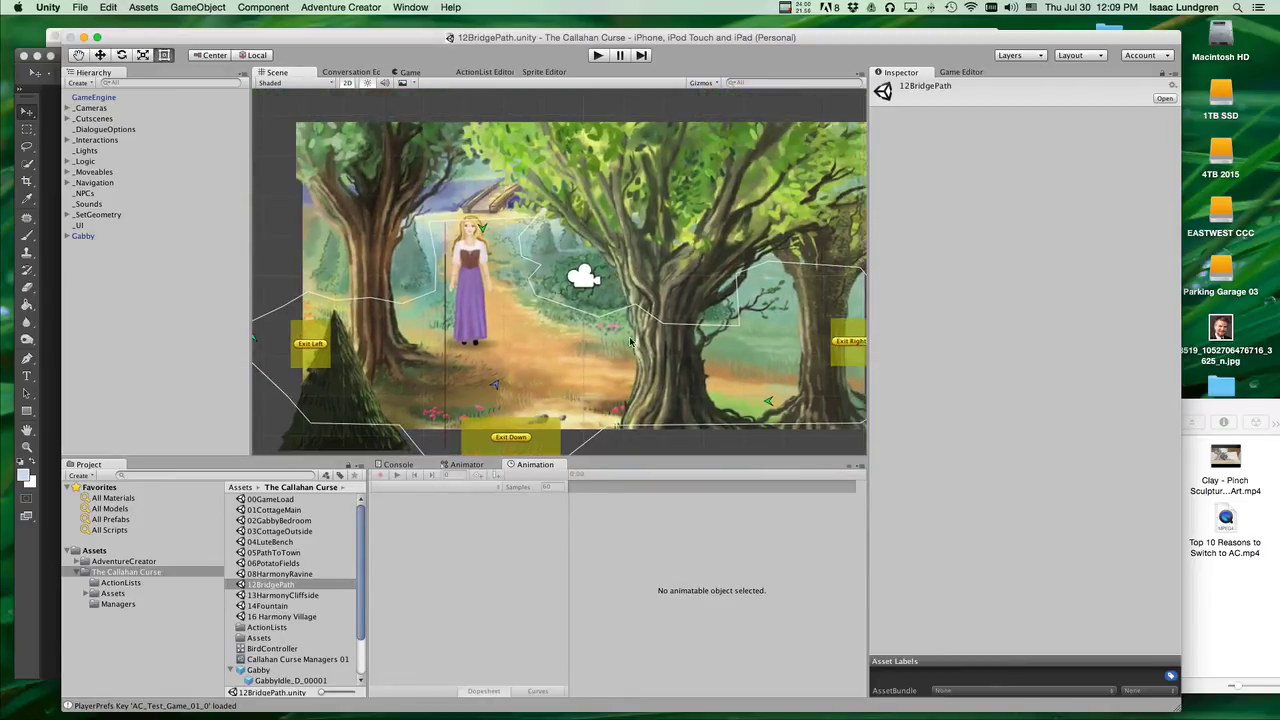
middle_drag(630, 343, 594, 307)
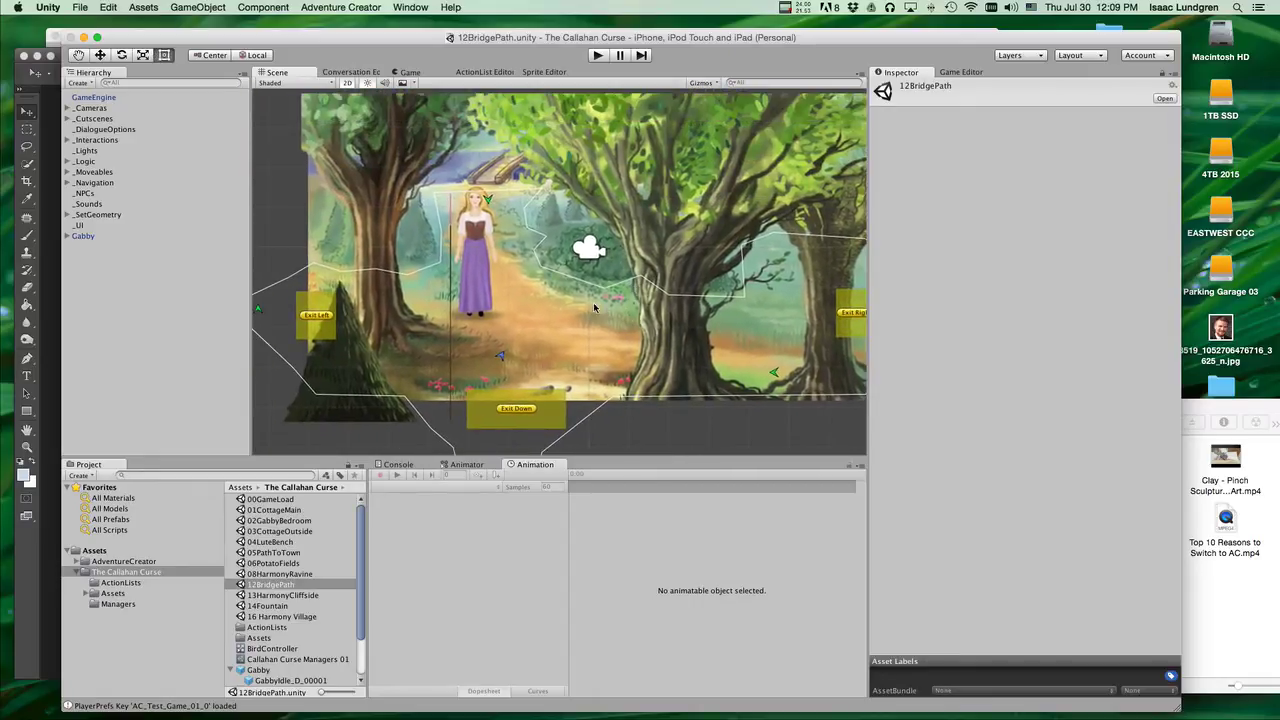
scroll(594, 307, up, 3)
scroll(522, 262, up, 3)
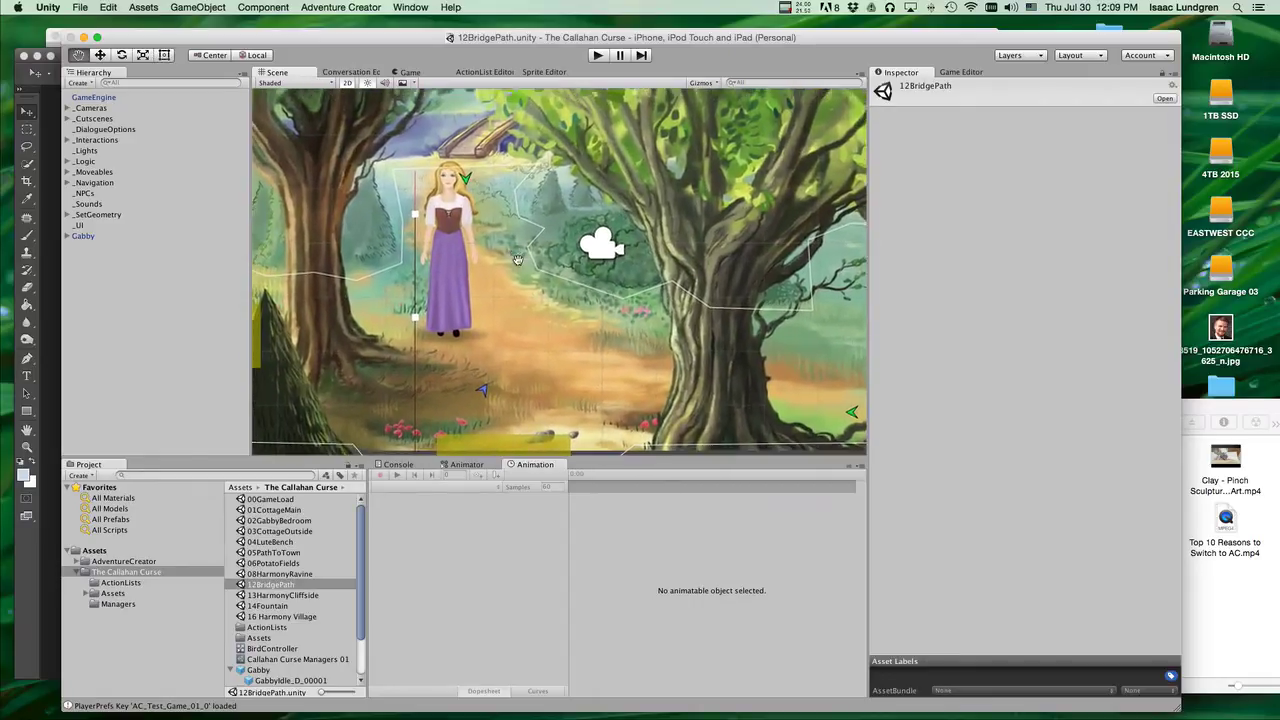
middle_drag(518, 260, 527, 271)
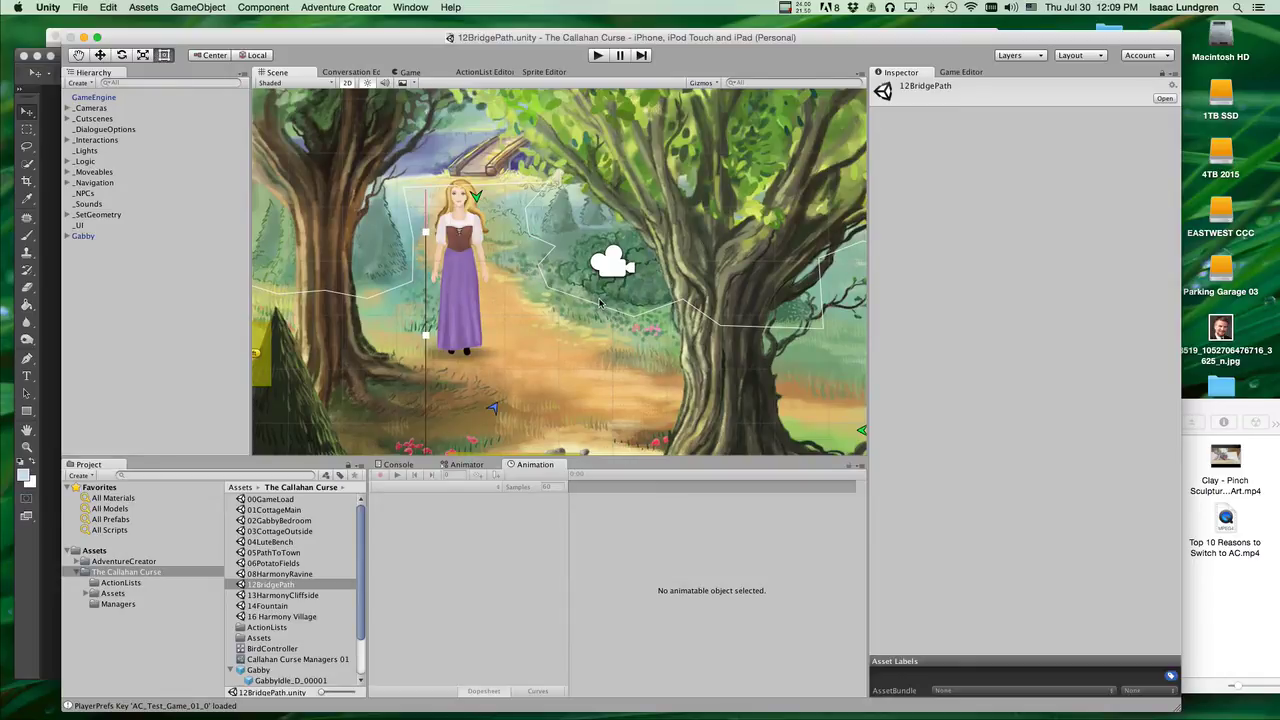
scroll(558, 313, down, 3)
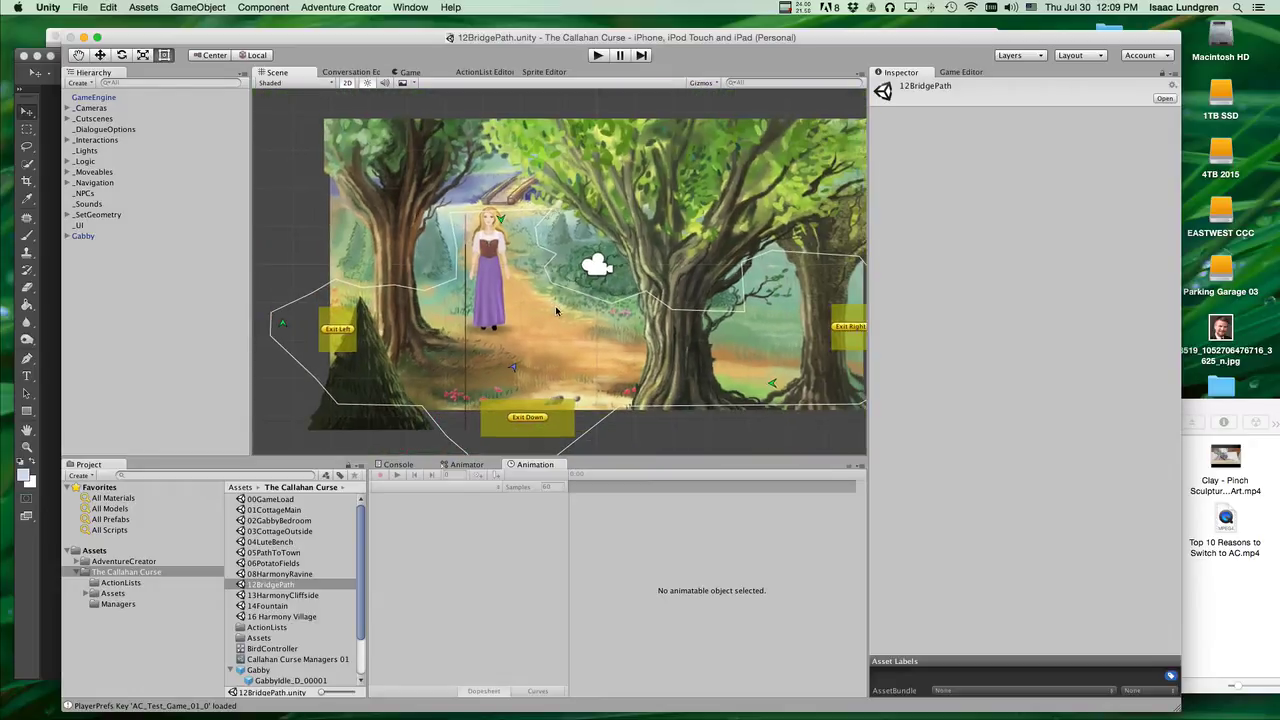
scroll(707, 347, down, 5)
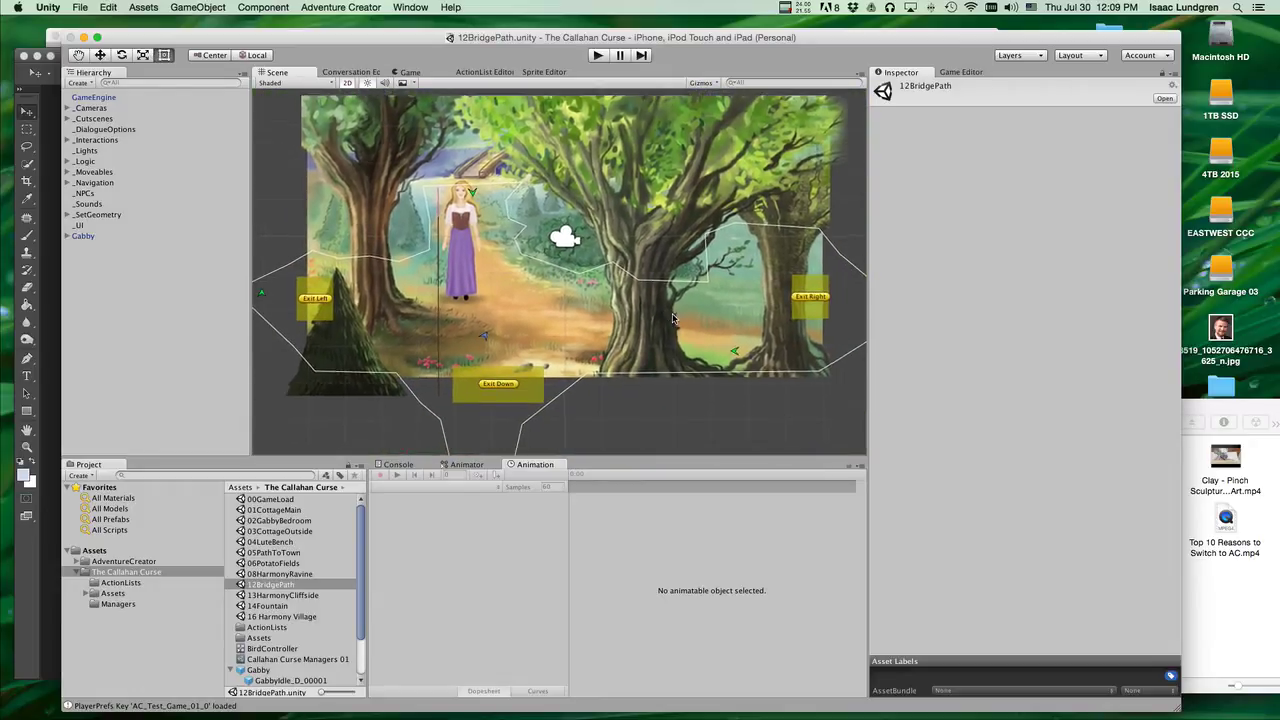
middle_drag(685, 340, 657, 298)
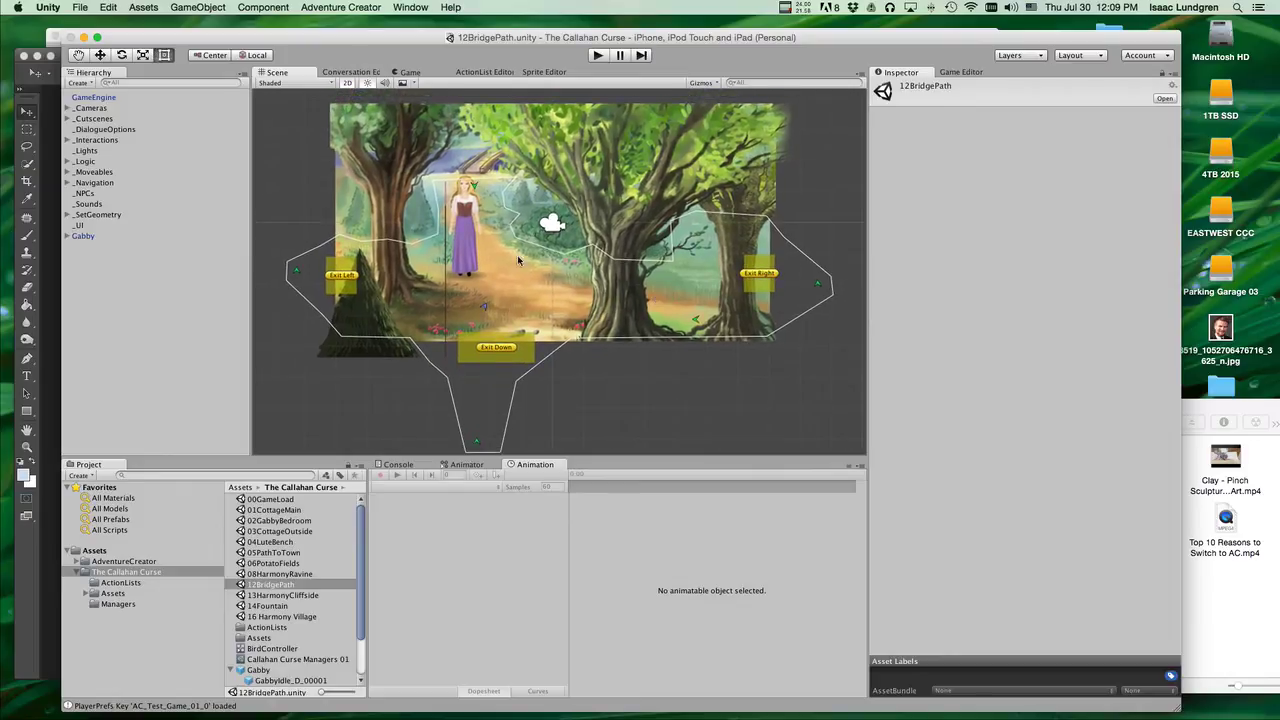
middle_drag(579, 260, 573, 252)
click(67, 183)
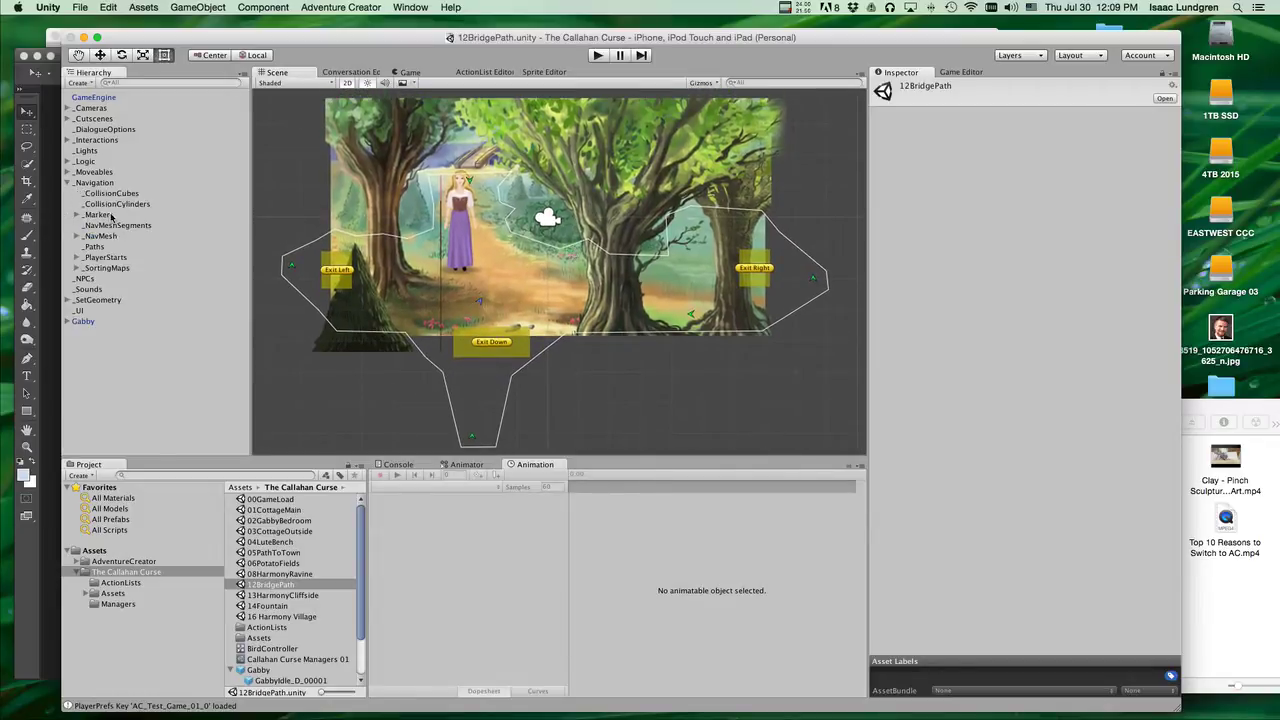
Edit the NavMesh collider and shift its upper-left corner slightly to the right
click(78, 237)
click(186, 247)
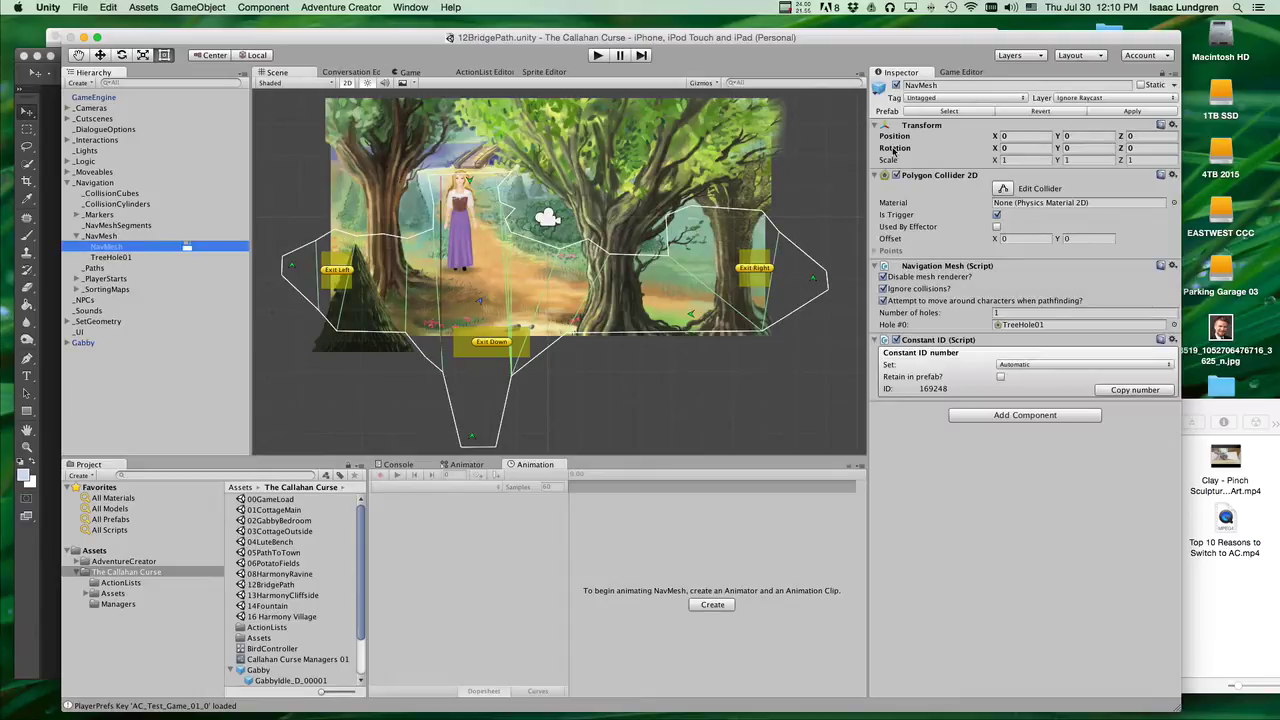
click(1010, 190)
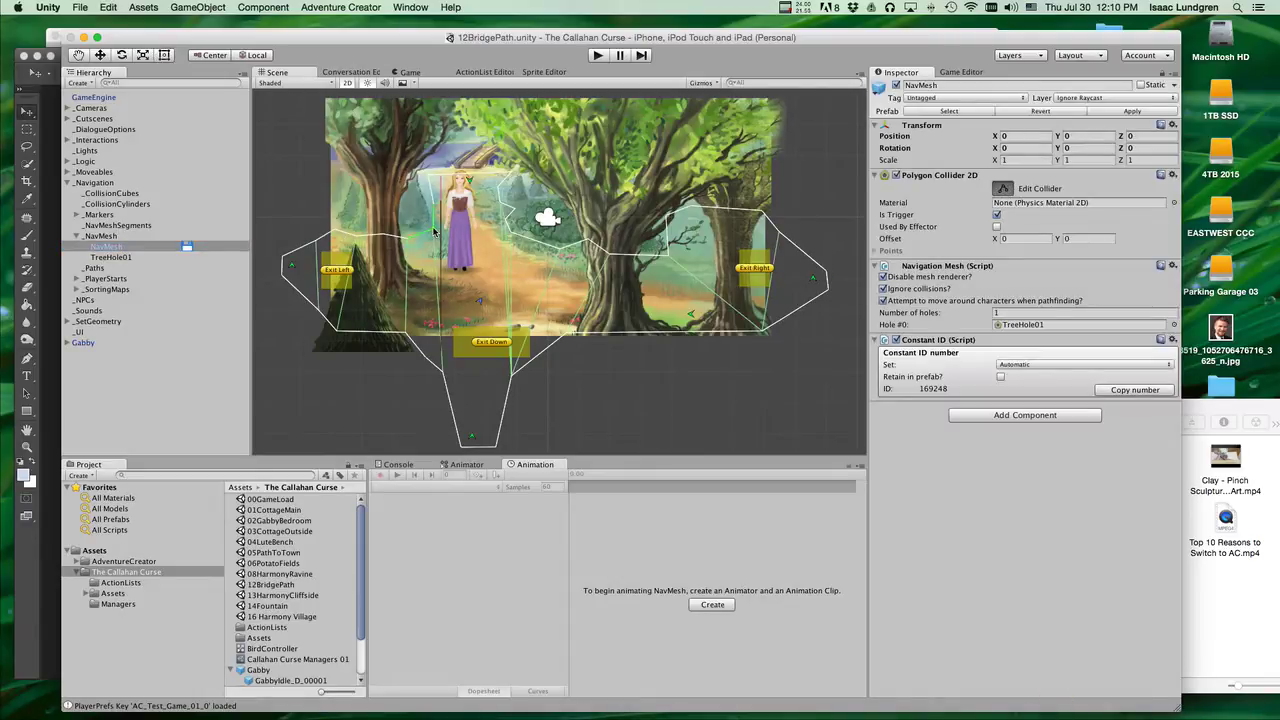
drag(423, 226, 438, 232)
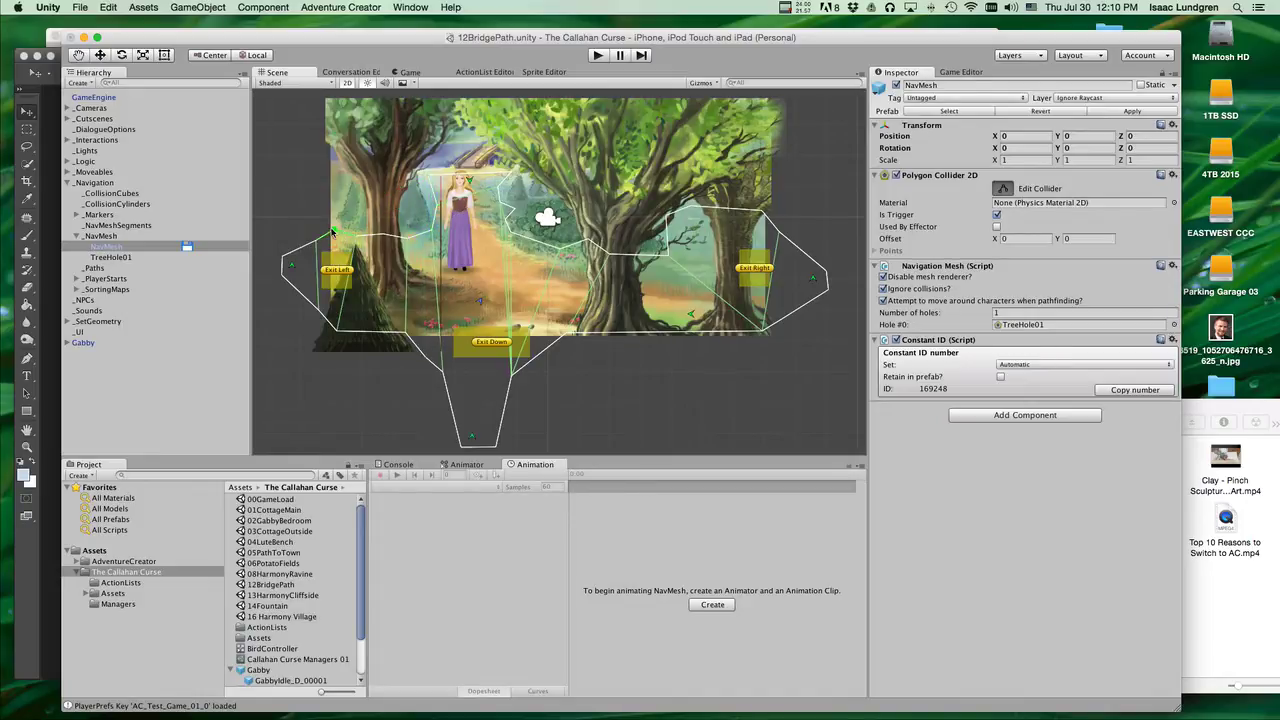
drag(321, 233, 333, 232)
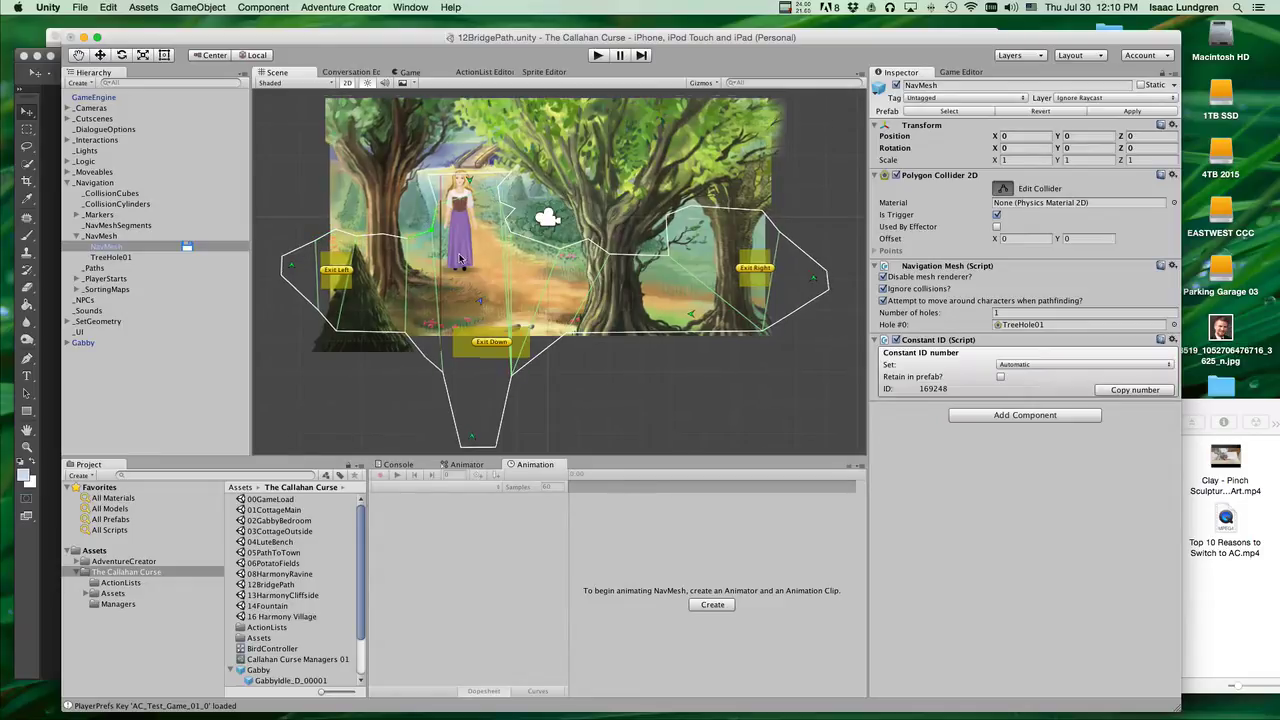
Run the scene in play mode to test the adjusted walkable area
scroll(430, 258, up, 2)
middle_drag(436, 252, 492, 256)
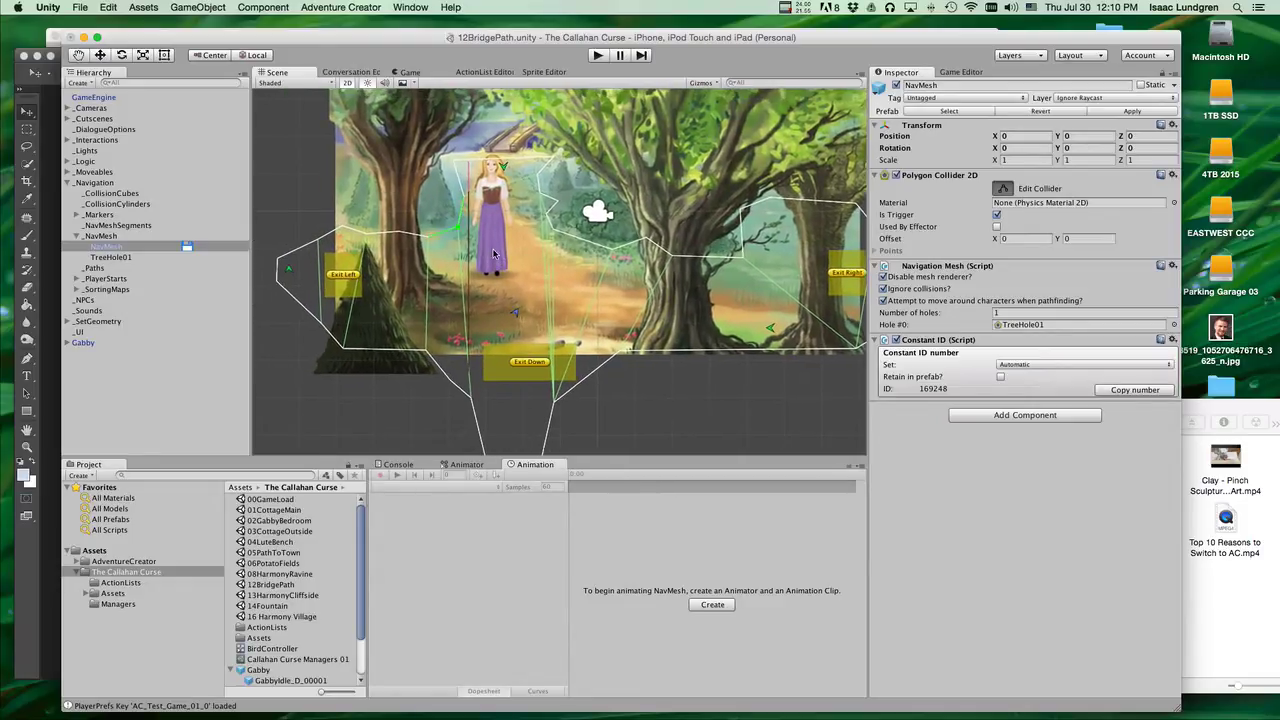
scroll(500, 250, down, 1)
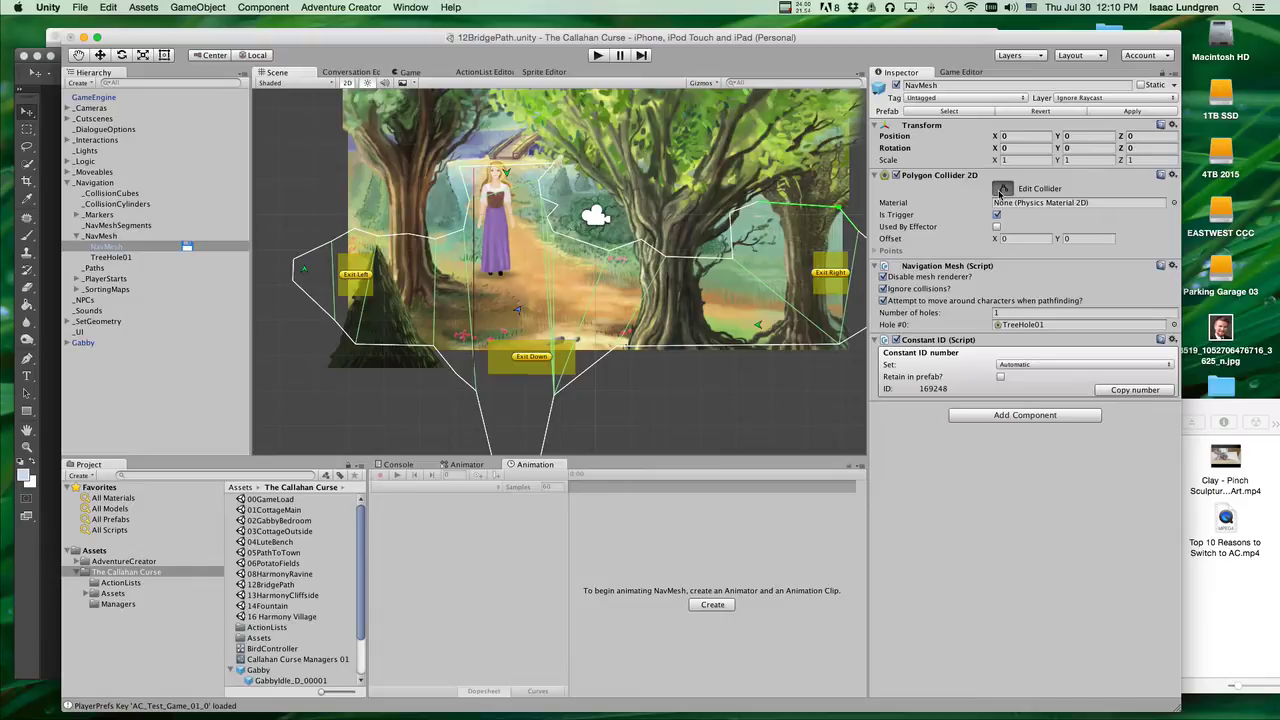
click(597, 56)
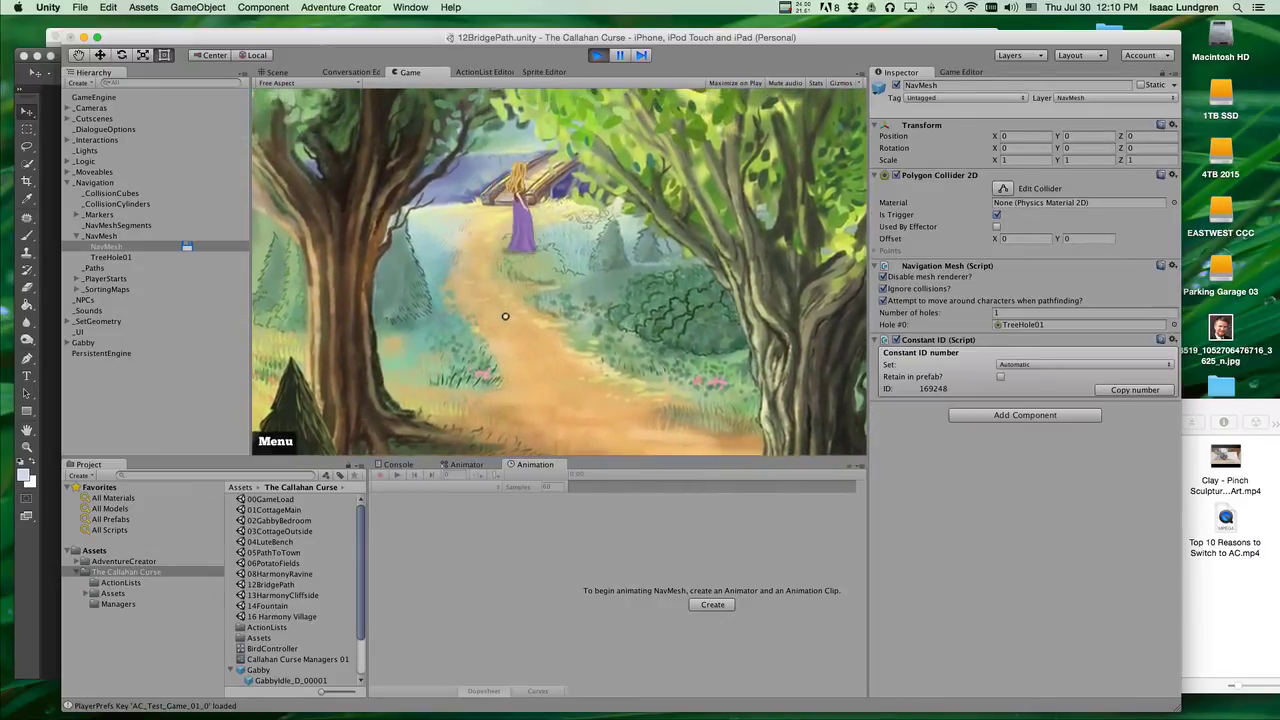
click(505, 316)
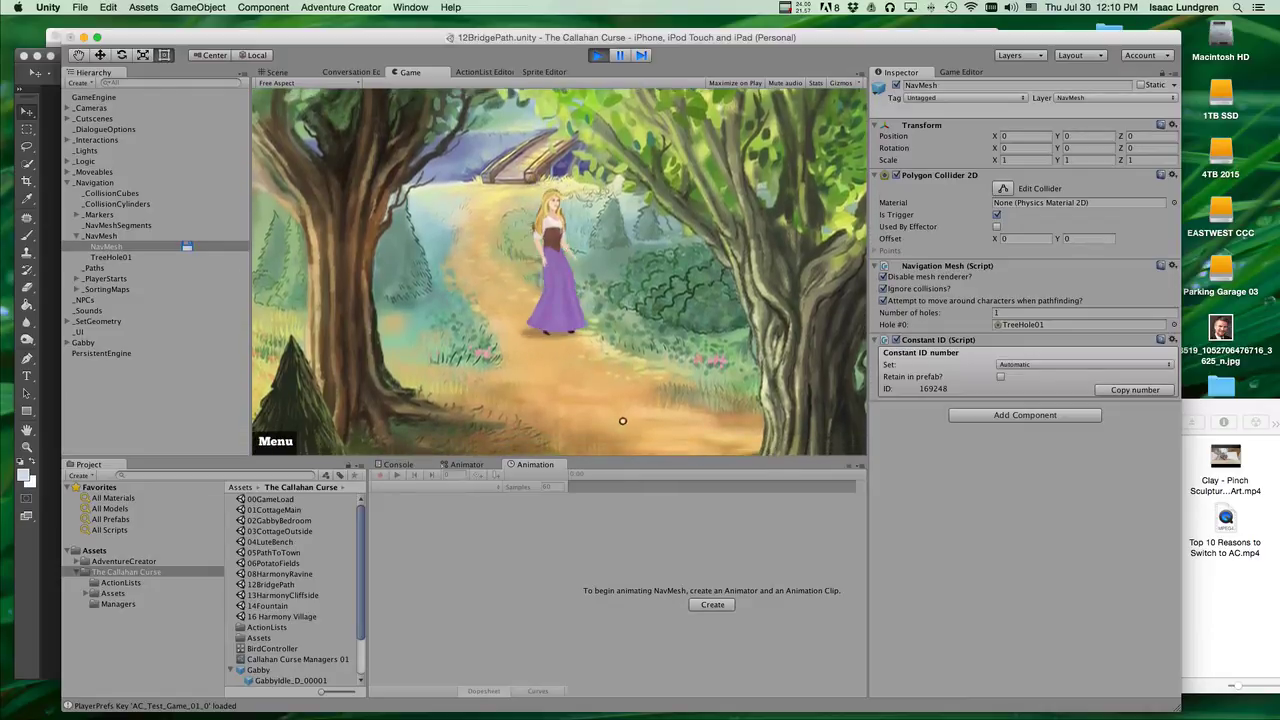
click(606, 416)
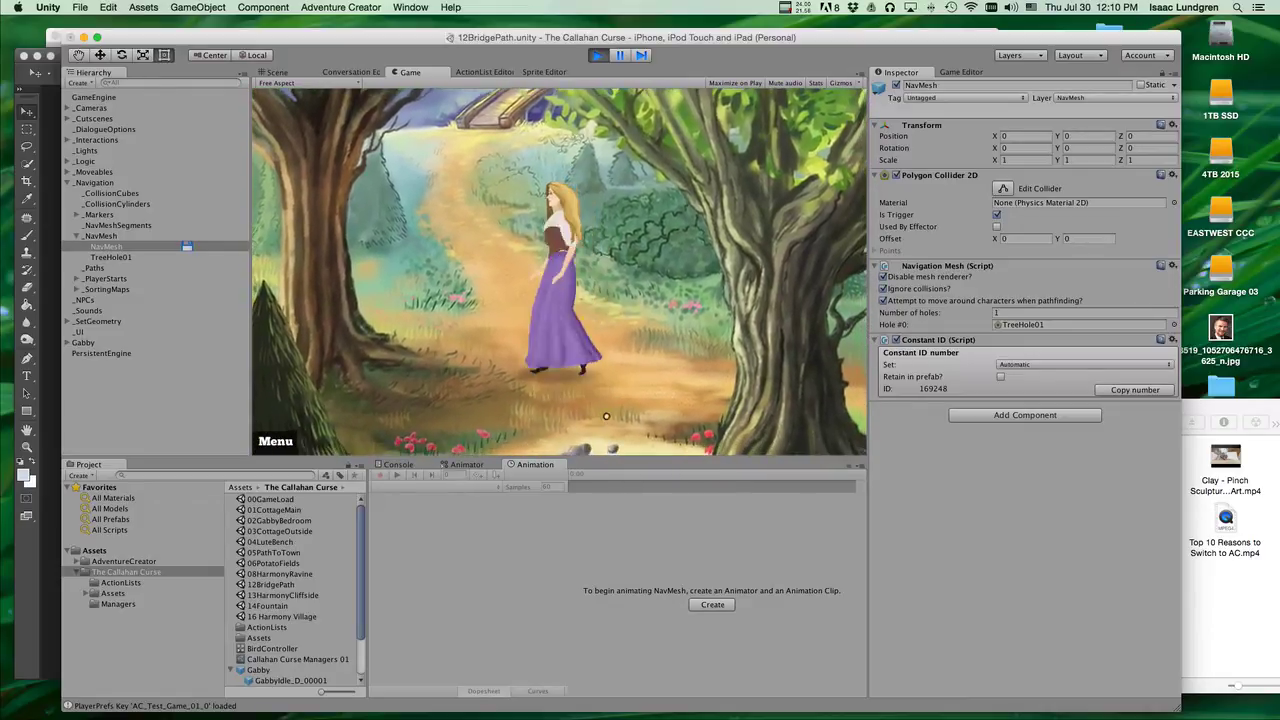
click(597, 55)
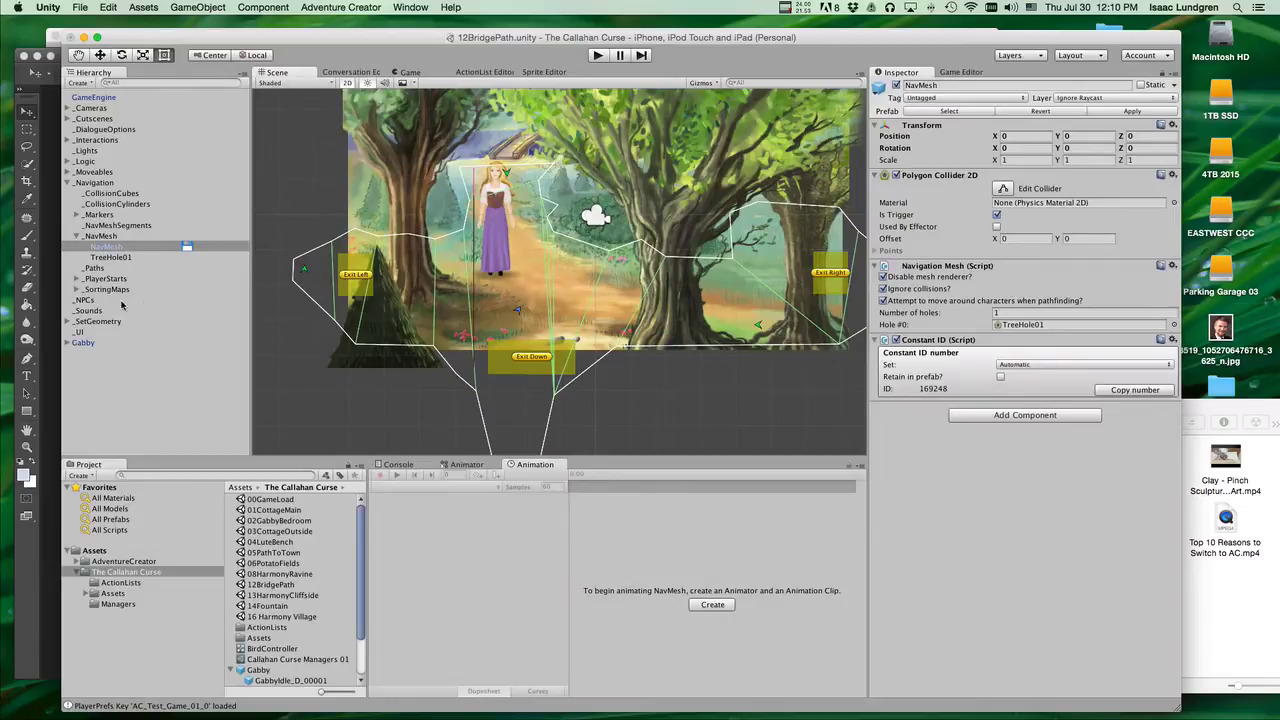
Inspect DefaultSortingMap's three areas, zoom in on the character, then select 02 Tree left center
click(77, 290)
click(138, 300)
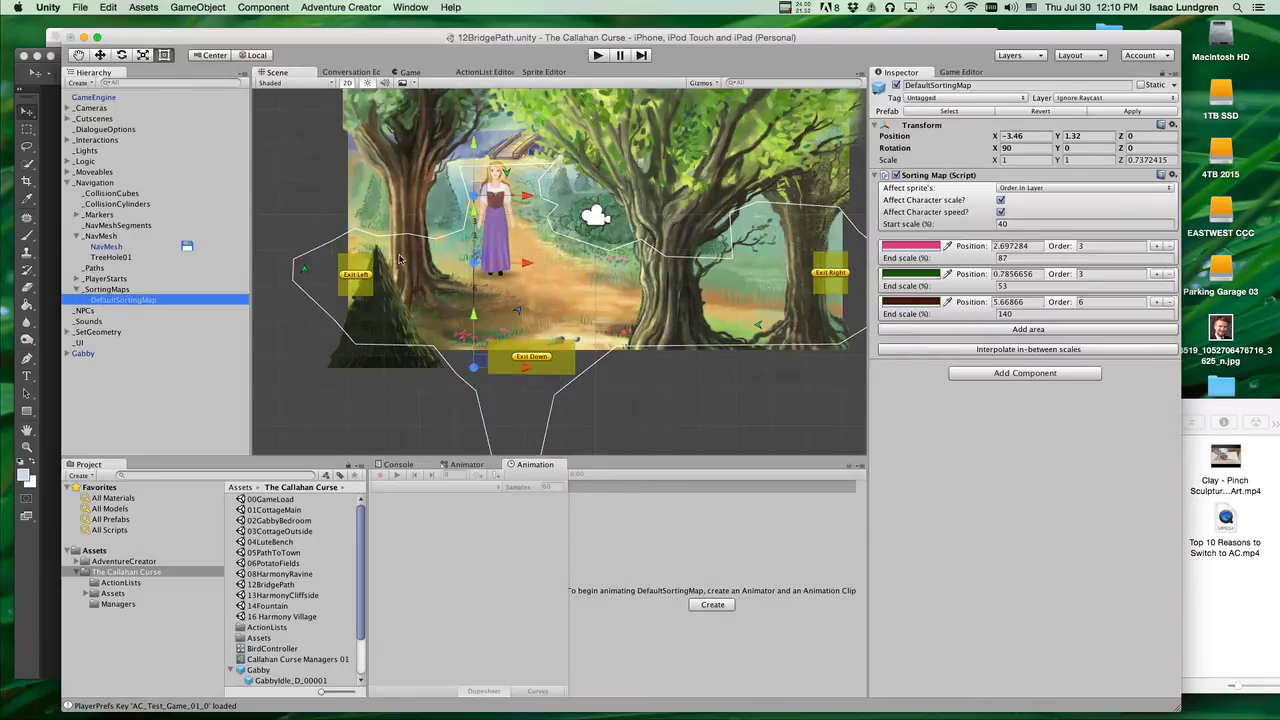
scroll(565, 262, up, 3)
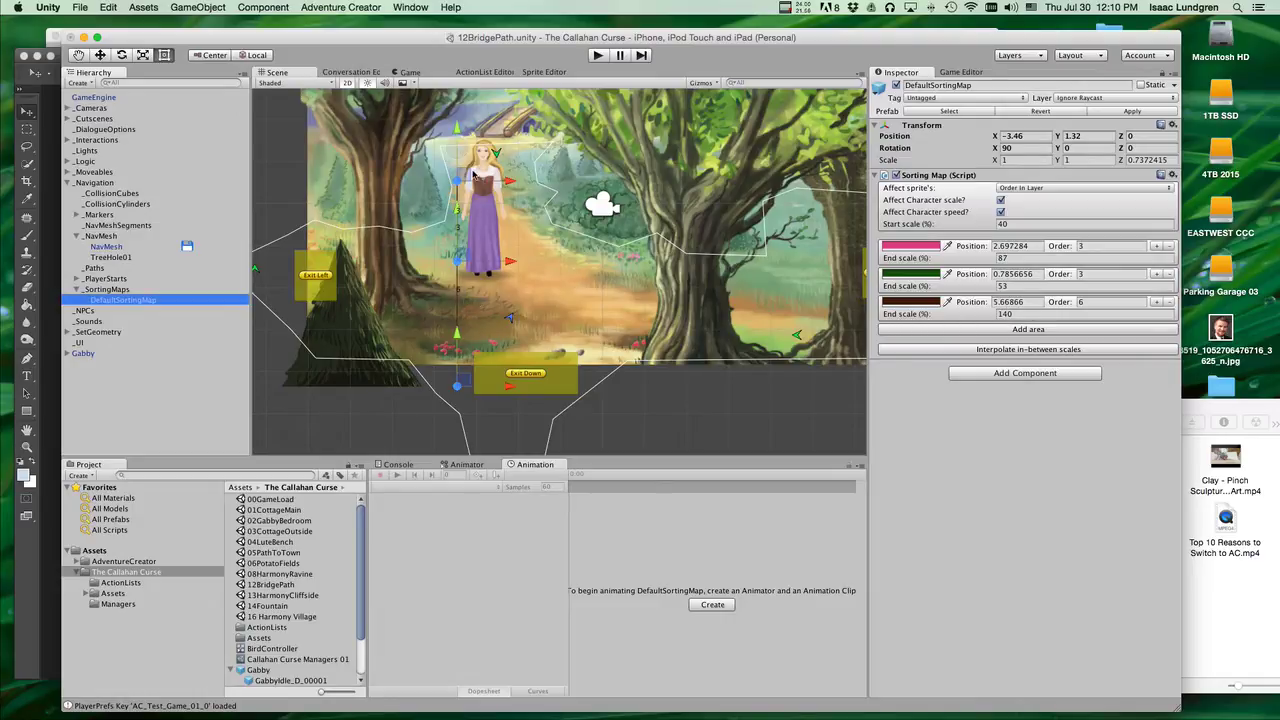
scroll(520, 234, up, 5)
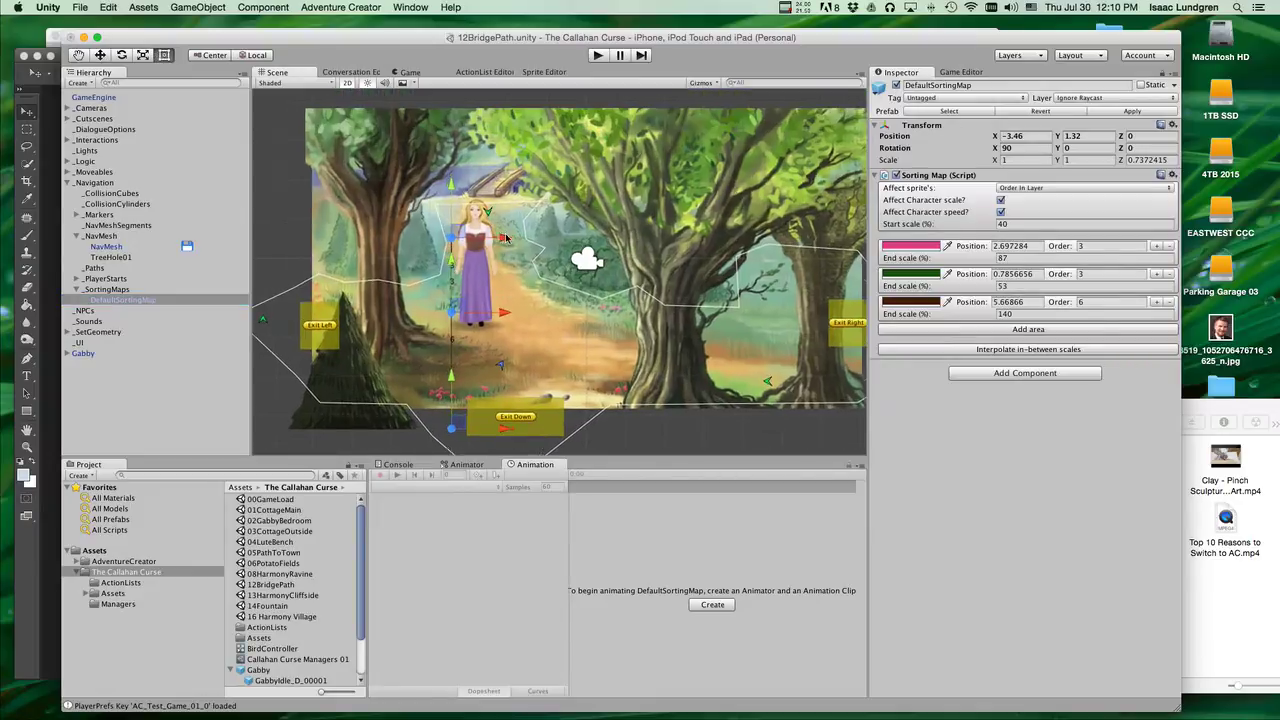
click(362, 211)
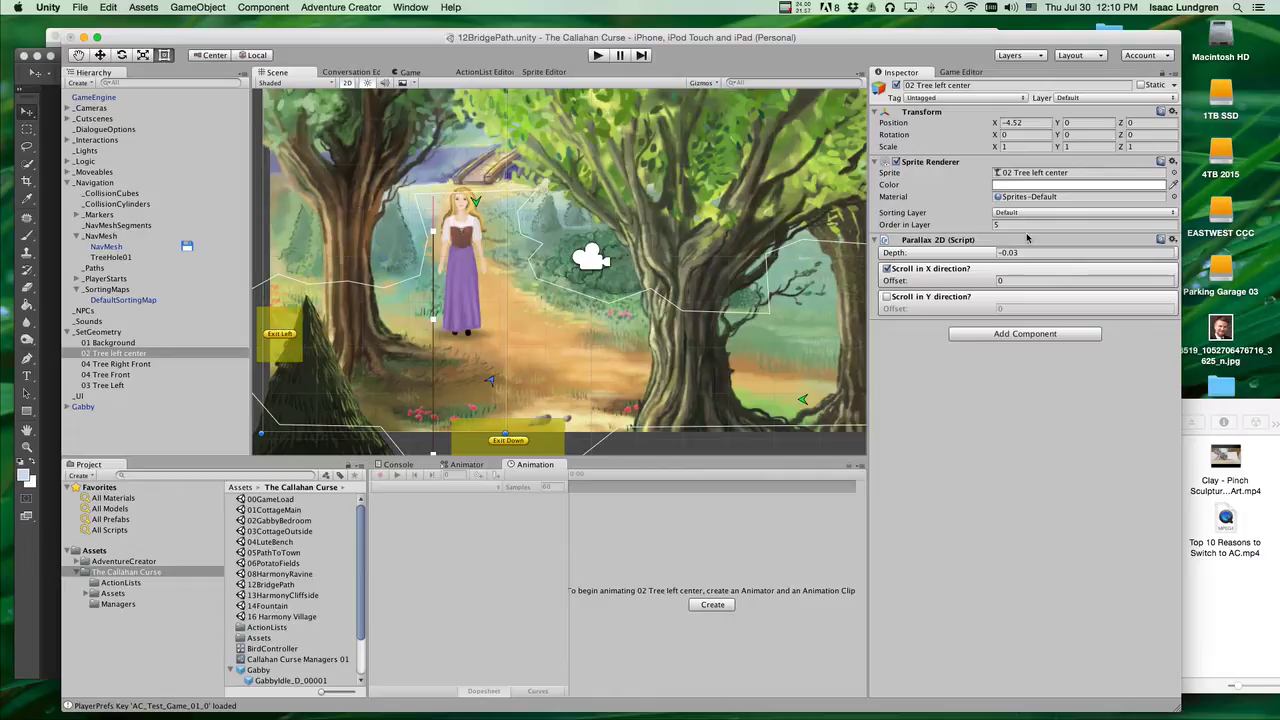
Compare the 04 Tree Front and 02 Tree left center layers, rechecking DefaultSortingMap
click(730, 253)
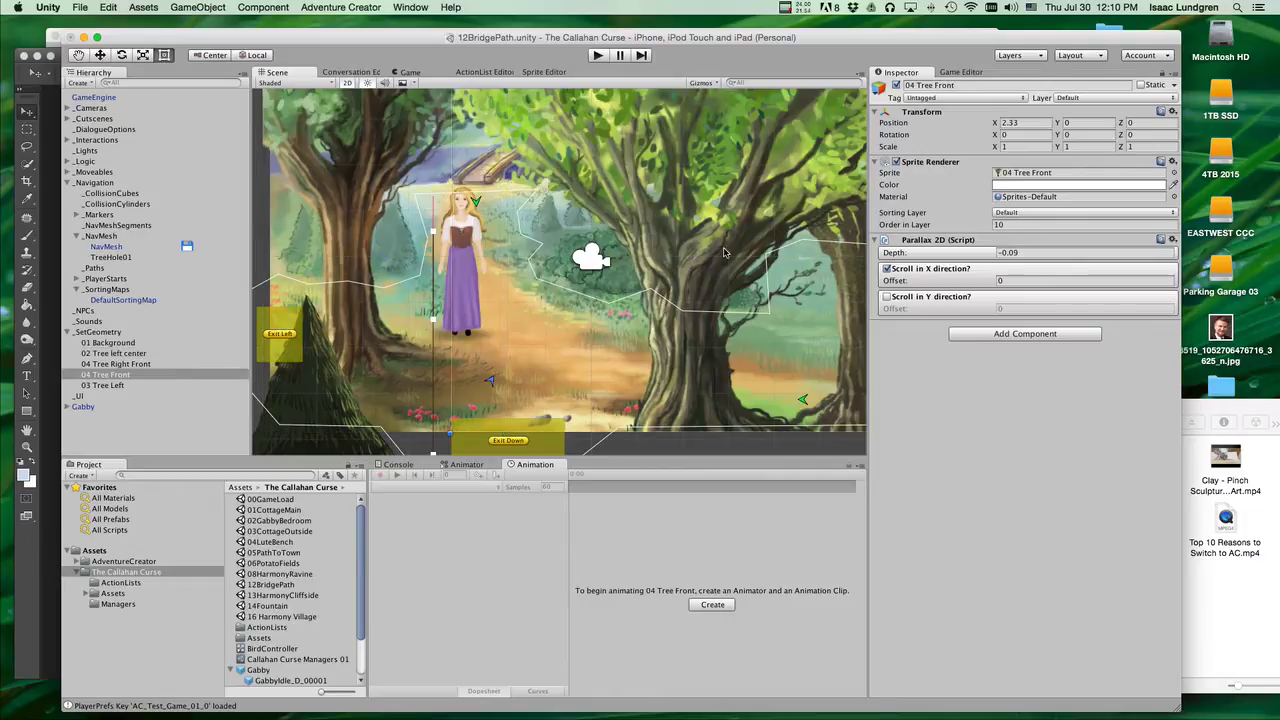
scroll(503, 252, down, 2)
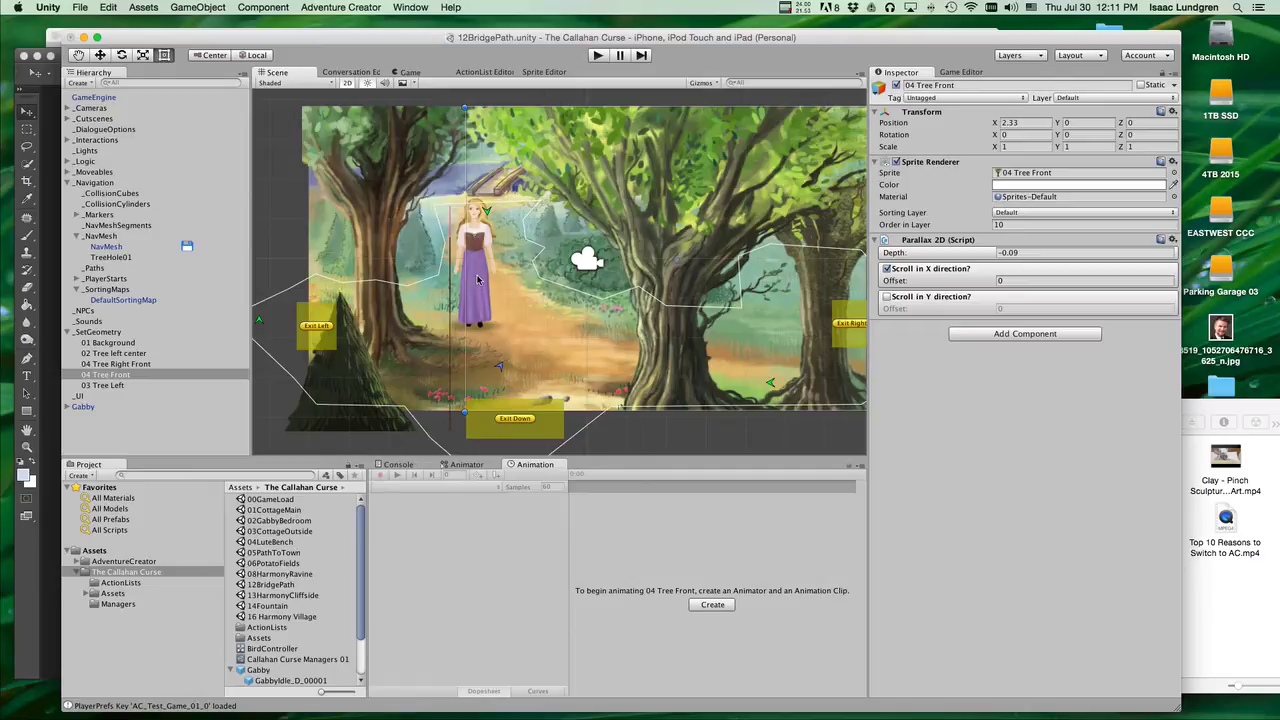
click(122, 300)
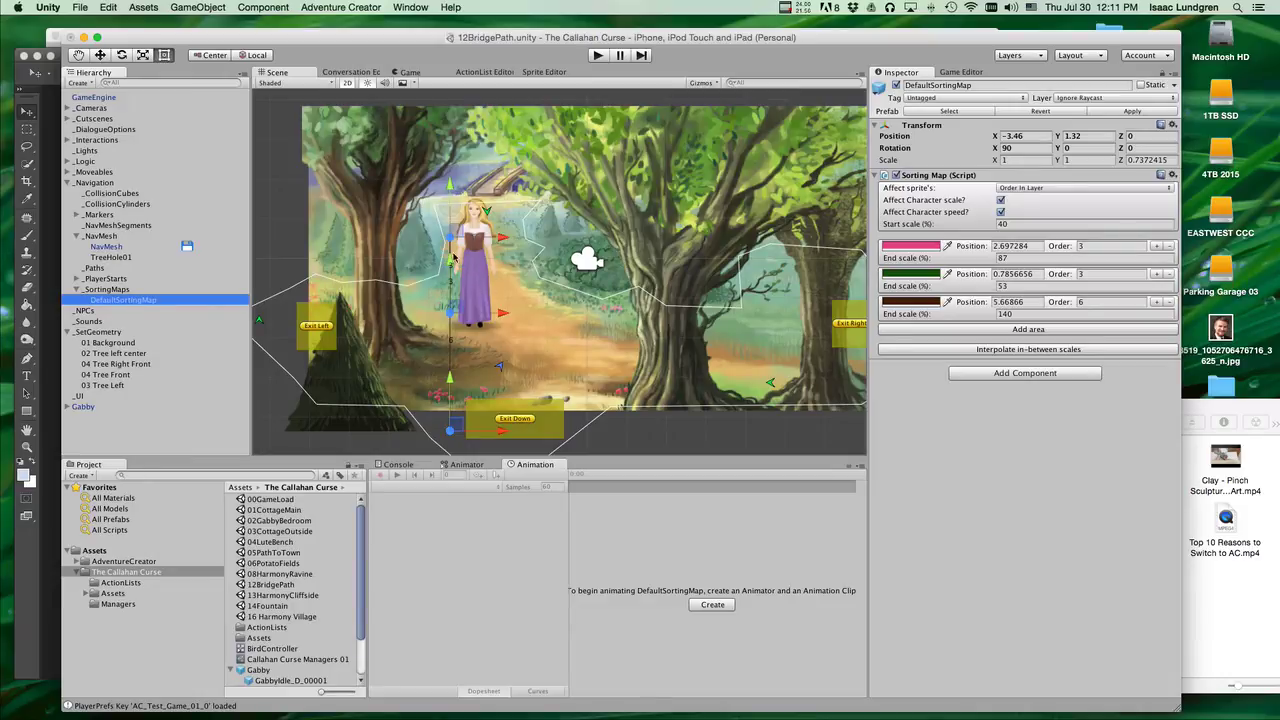
click(392, 155)
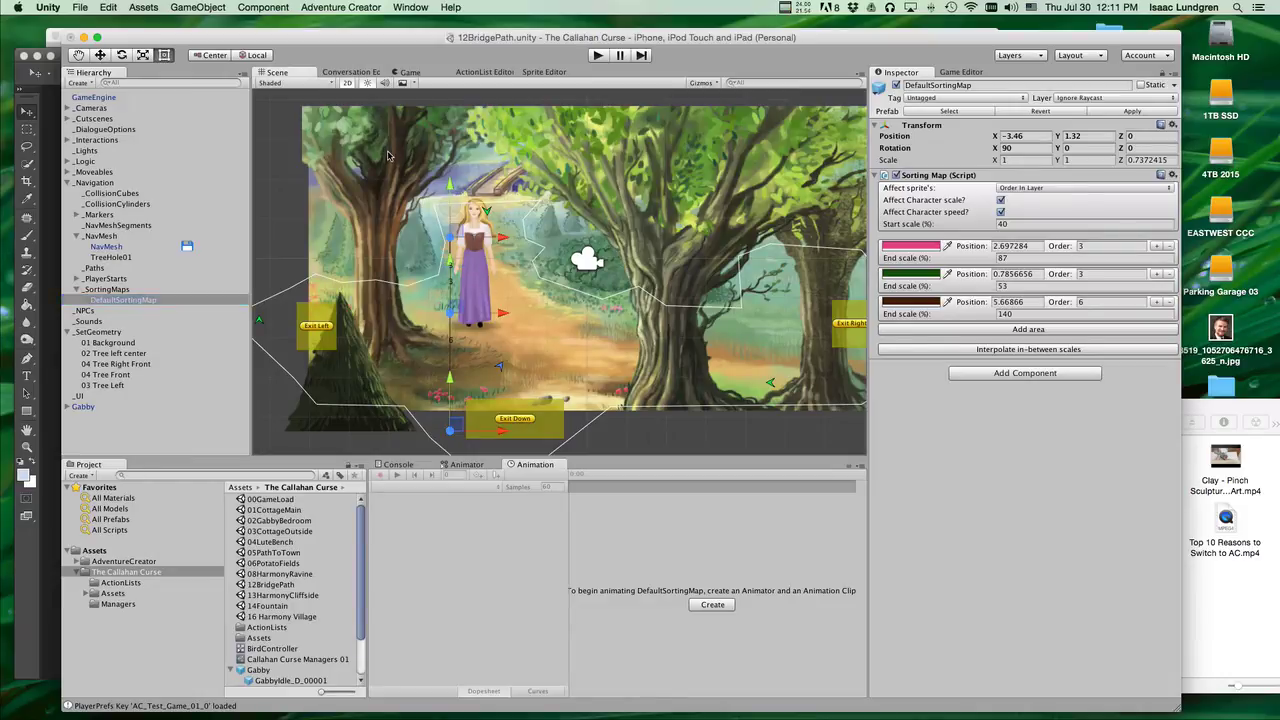
click(645, 217)
click(697, 218)
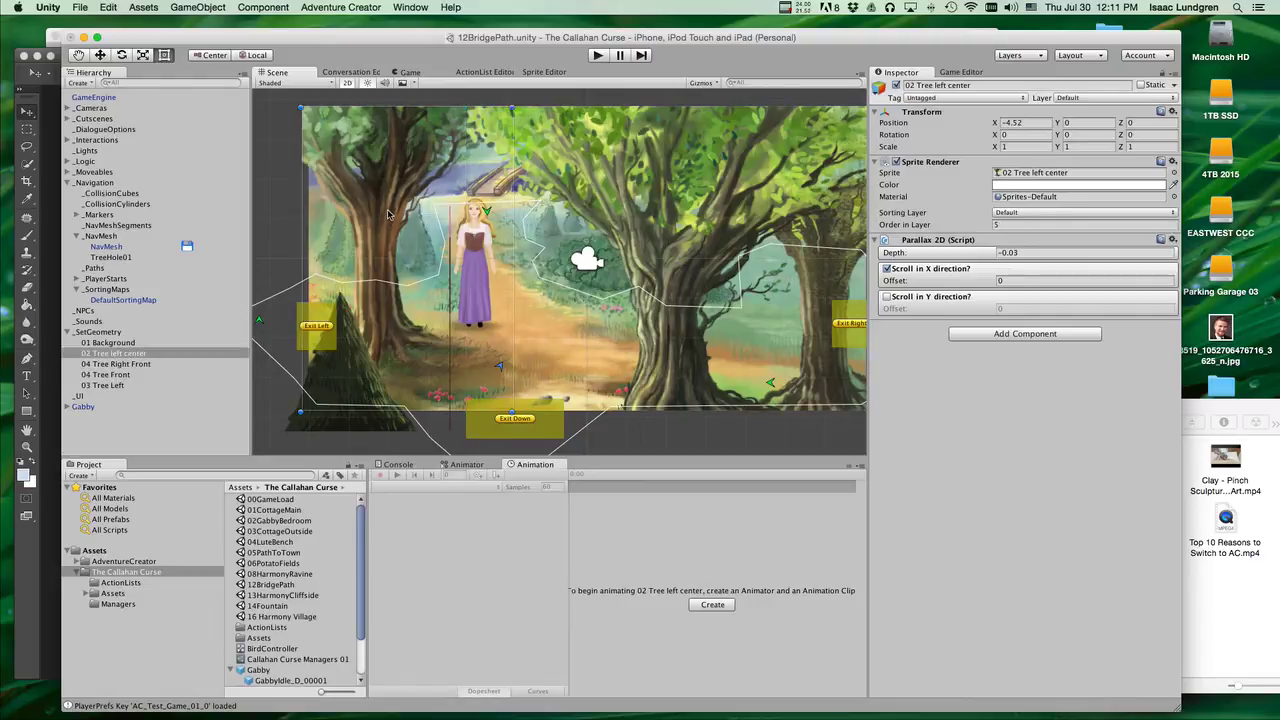
click(695, 222)
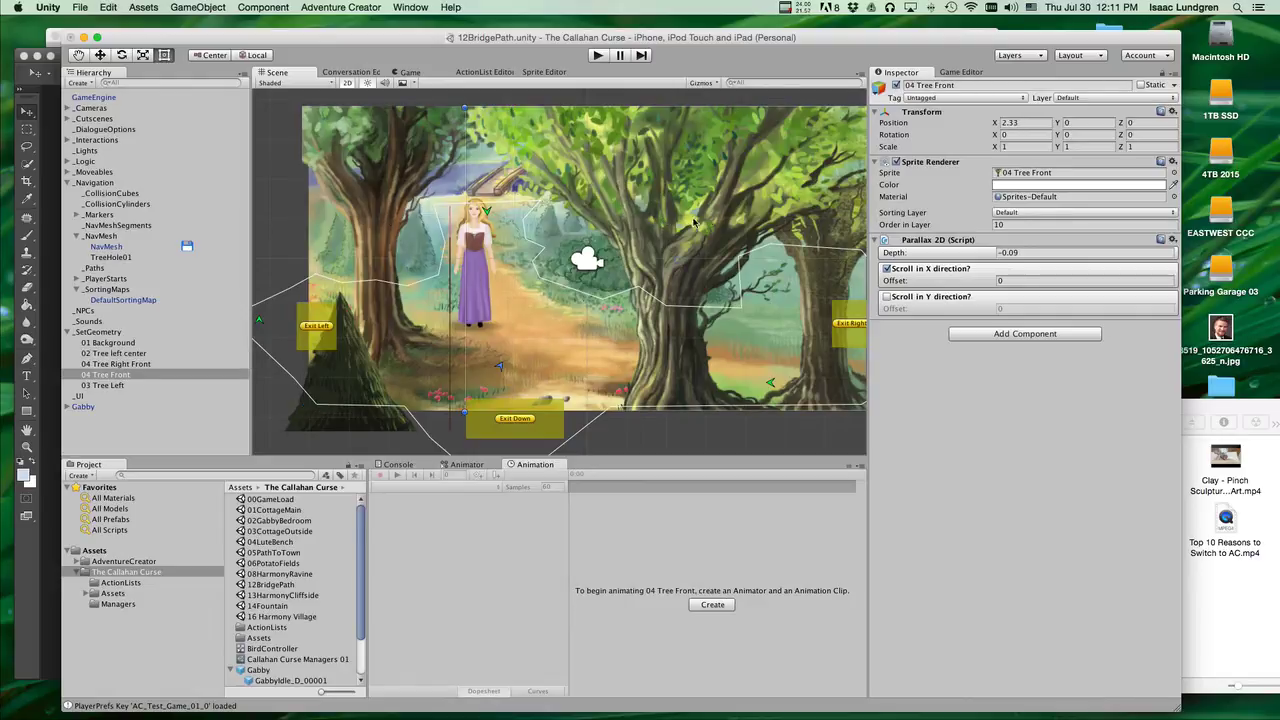
click(372, 224)
click(648, 229)
Compare Parallax 2D depths of the left, left-centre (-0.03) and front (-0.09) tree layers
click(351, 376)
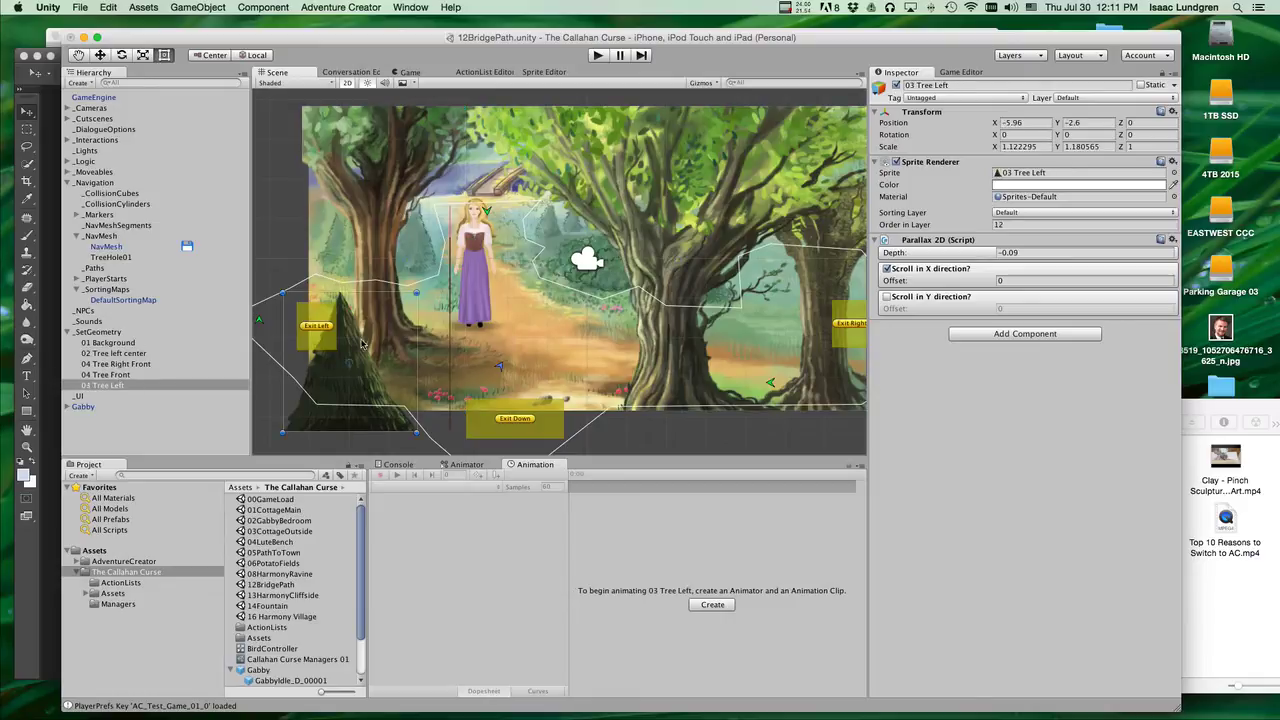
click(394, 217)
click(668, 224)
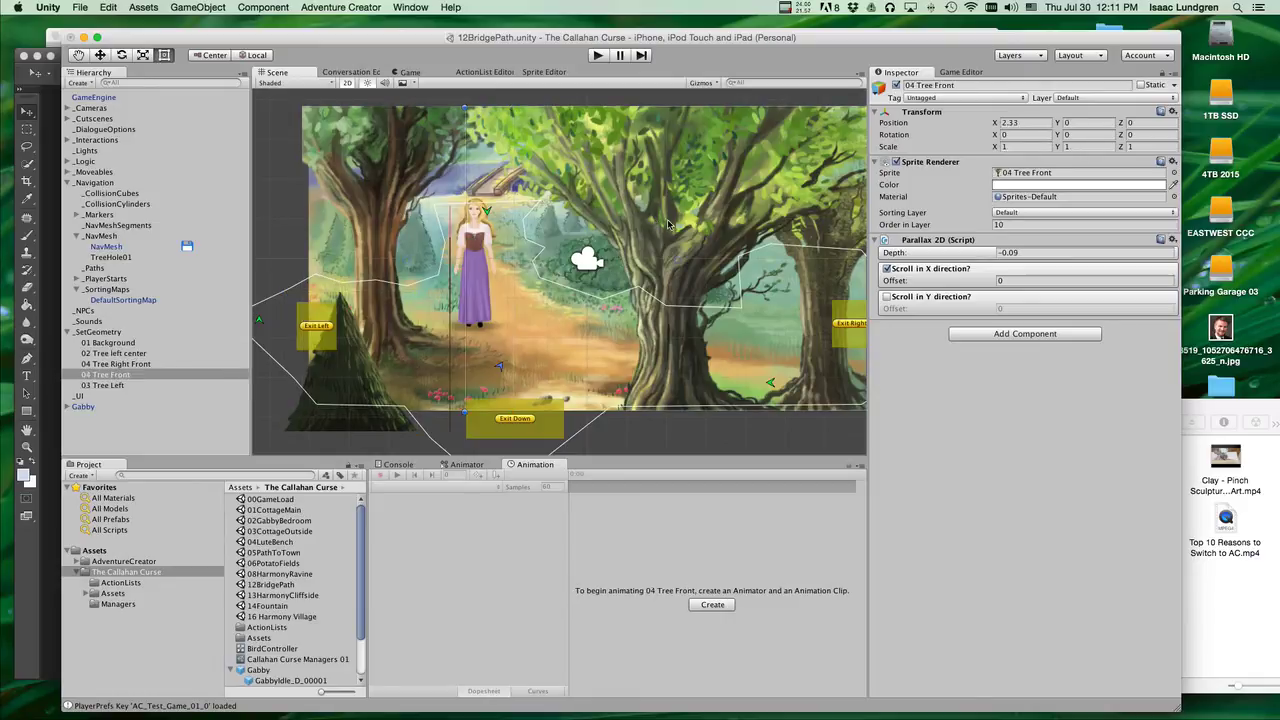
scroll(668, 228, down, 3)
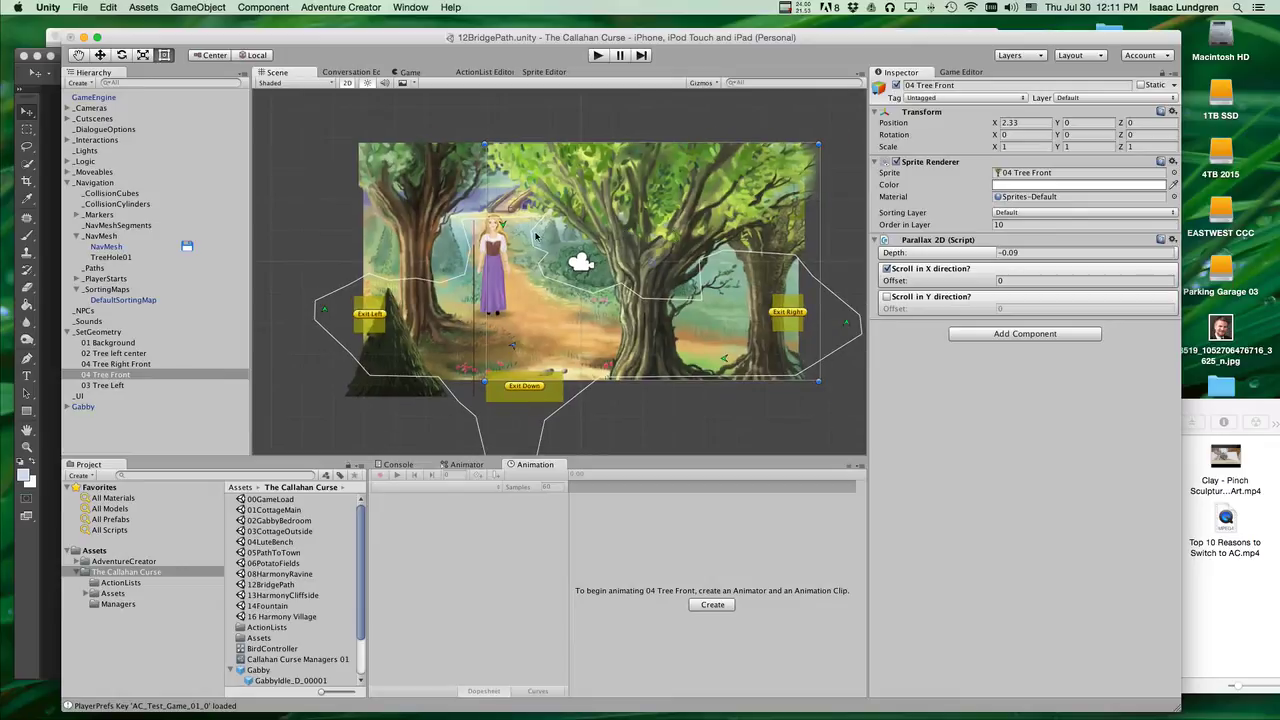
scroll(535, 235, up, 3)
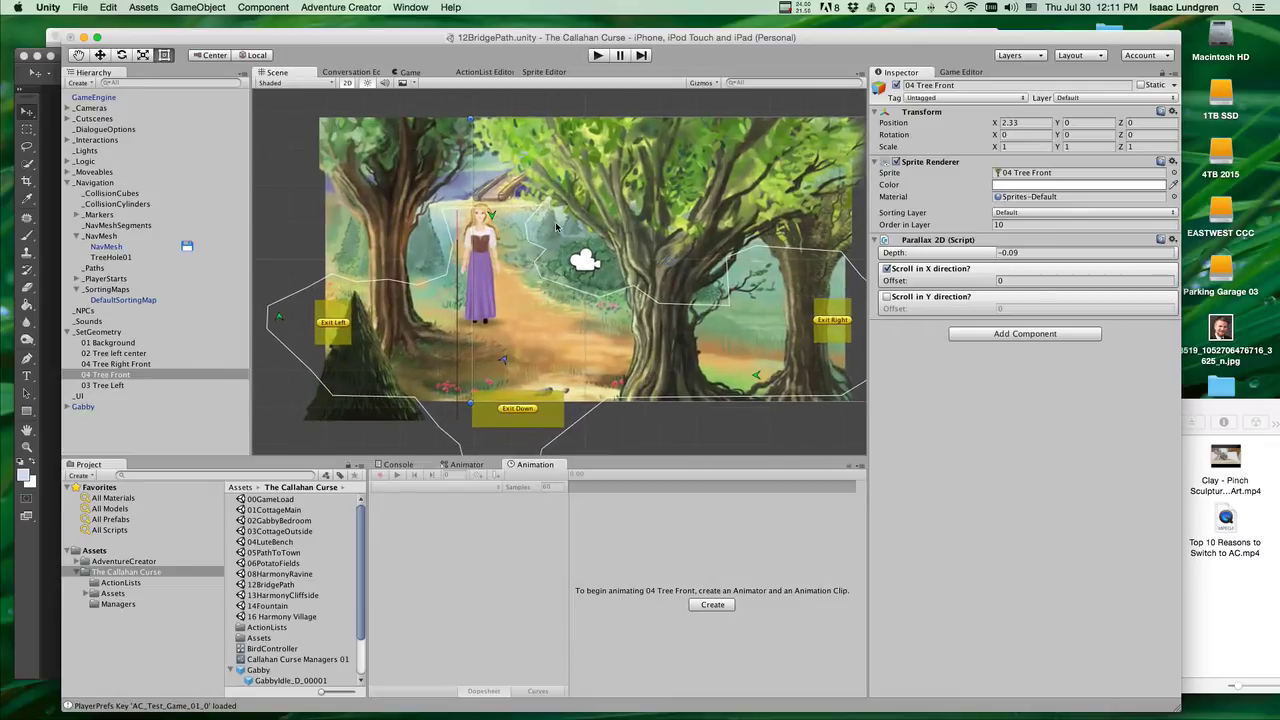
click(384, 232)
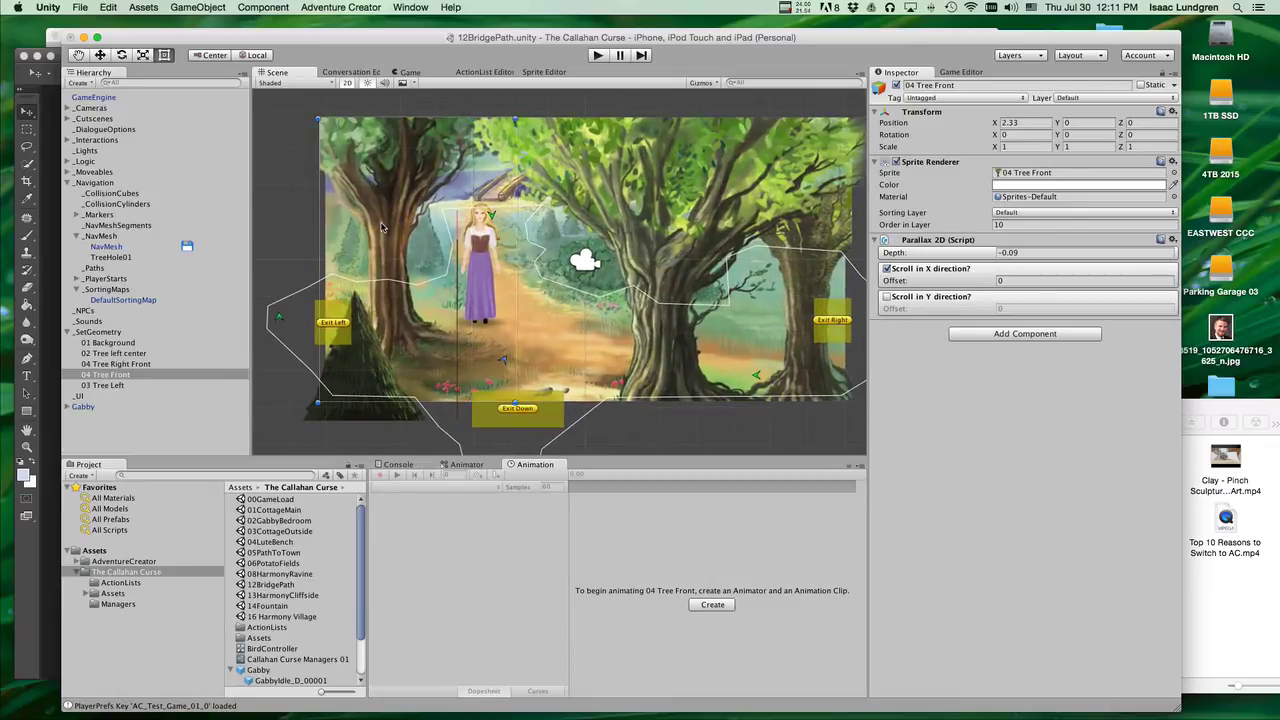
click(350, 417)
click(654, 241)
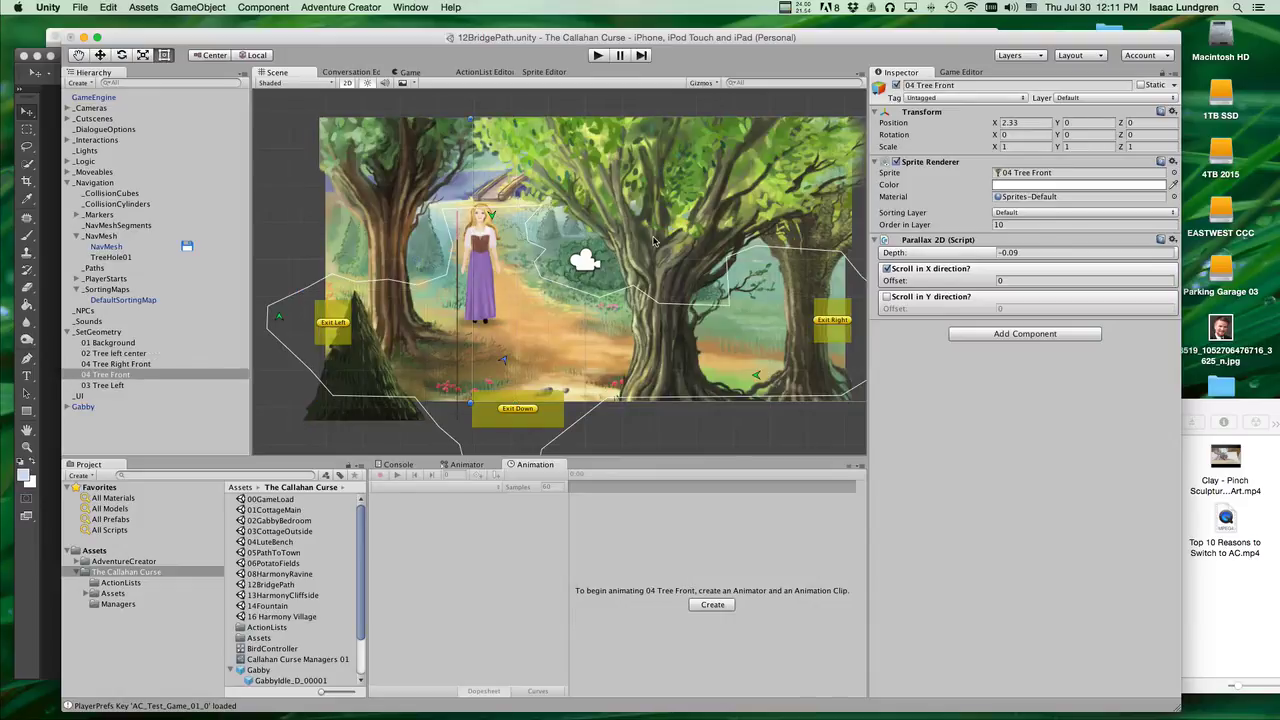
click(400, 211)
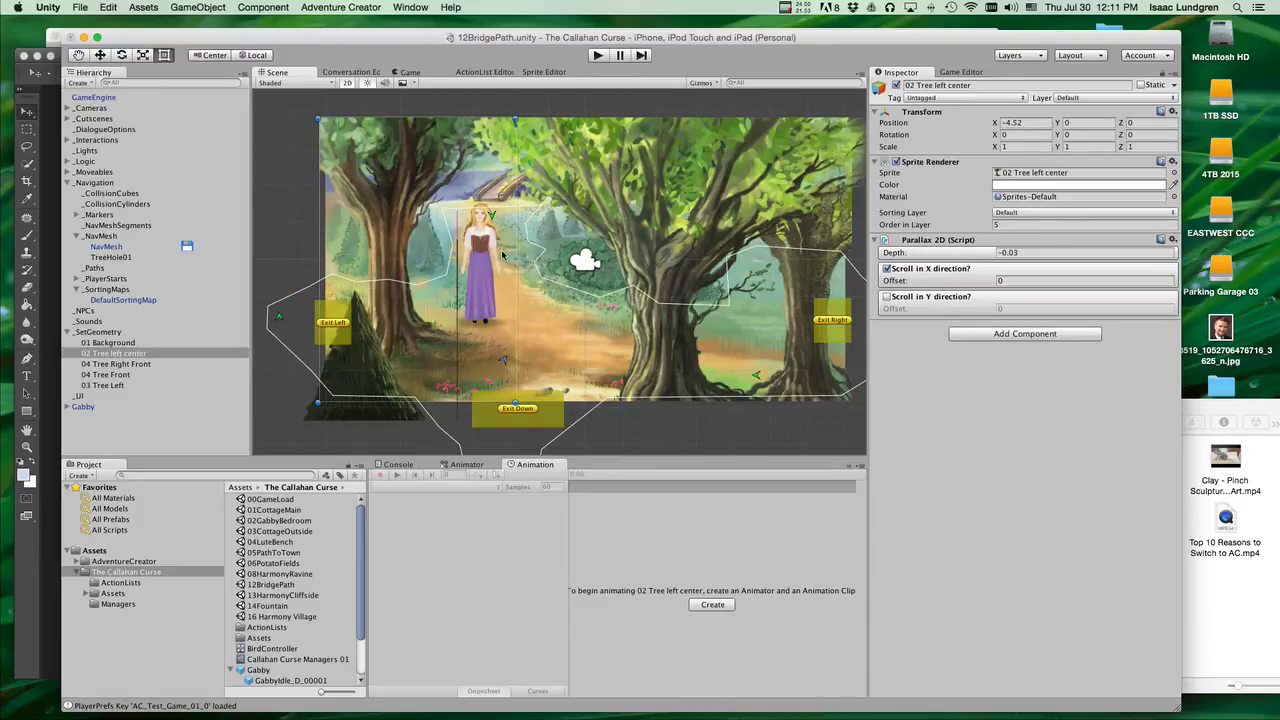
Select PlayerStart2D to show its Order in Layer 100 and NavCam 1 camera
scroll(512, 337, up, 2)
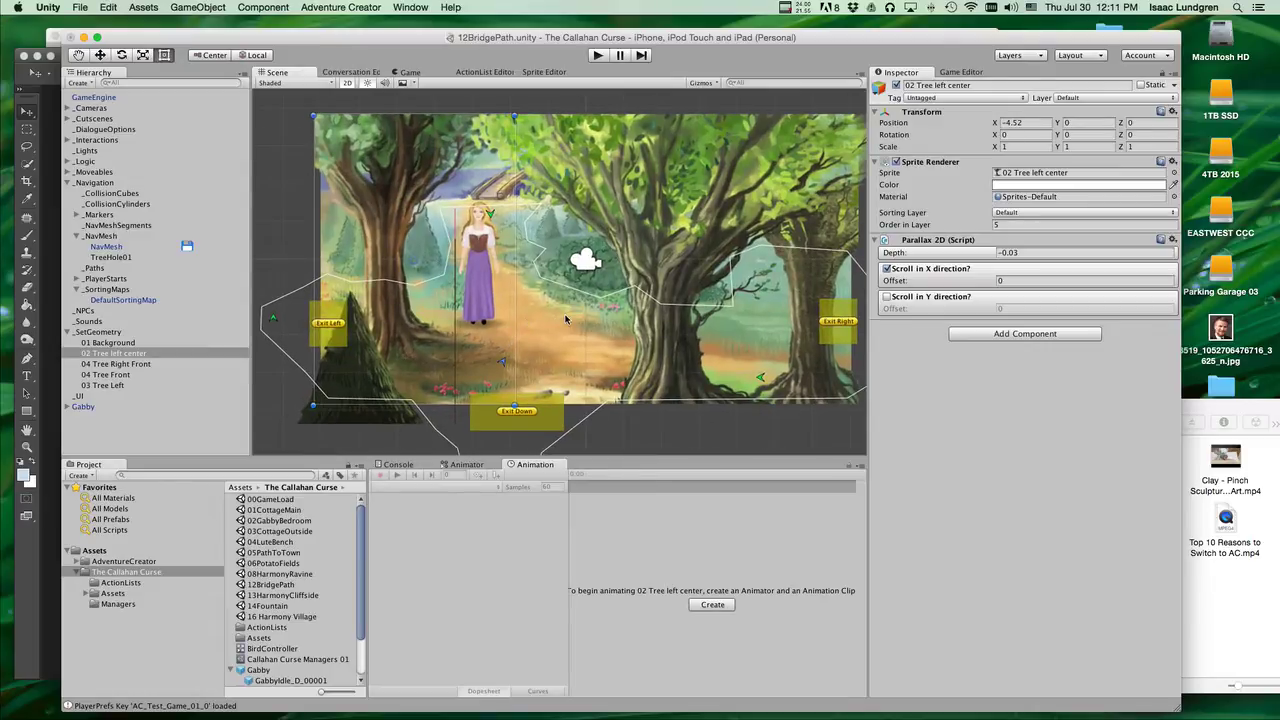
scroll(515, 363, up, 2)
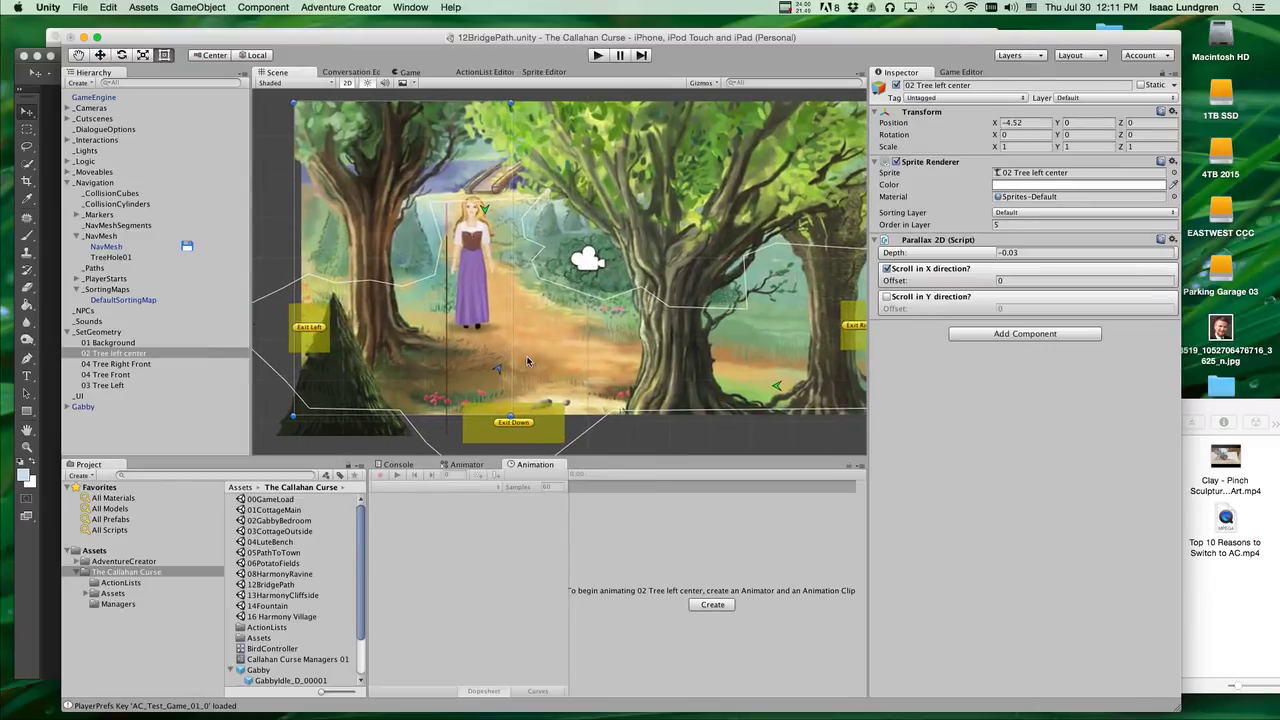
click(499, 372)
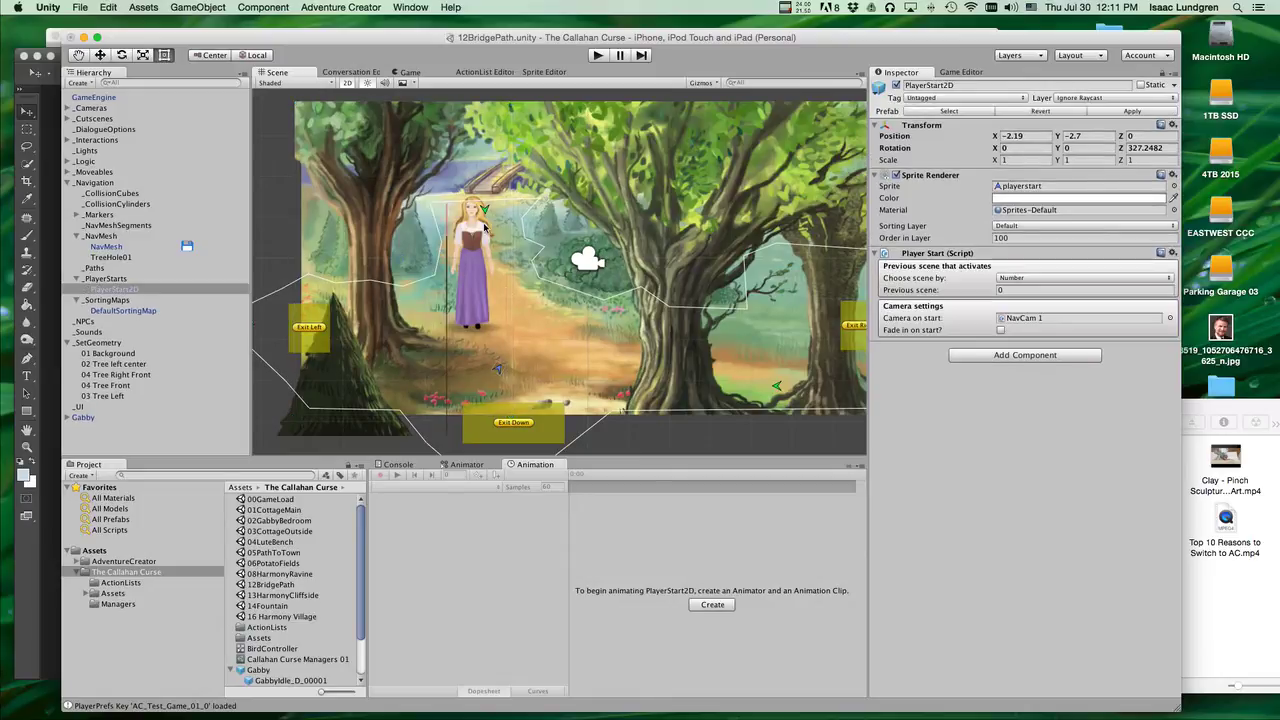
Inspect the Top Marker, Enter From Right and Right Marker in the scene
click(485, 210)
middle_drag(623, 317, 503, 289)
click(658, 360)
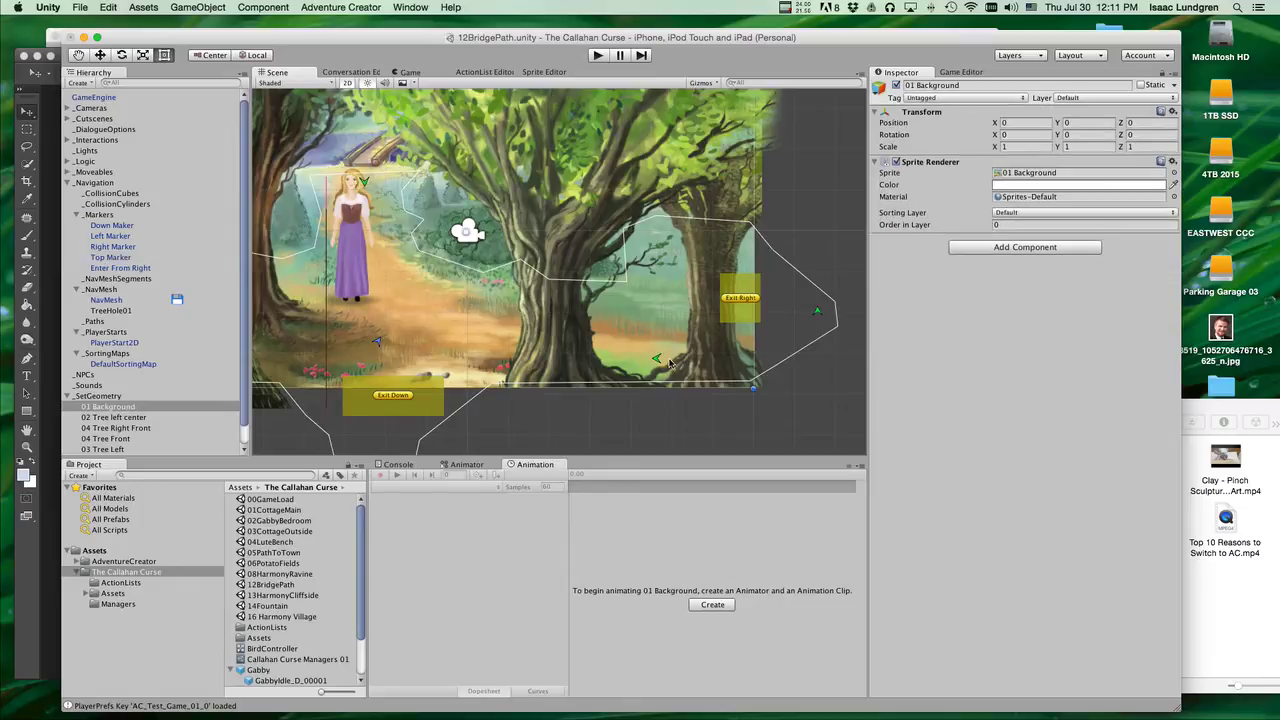
click(657, 359)
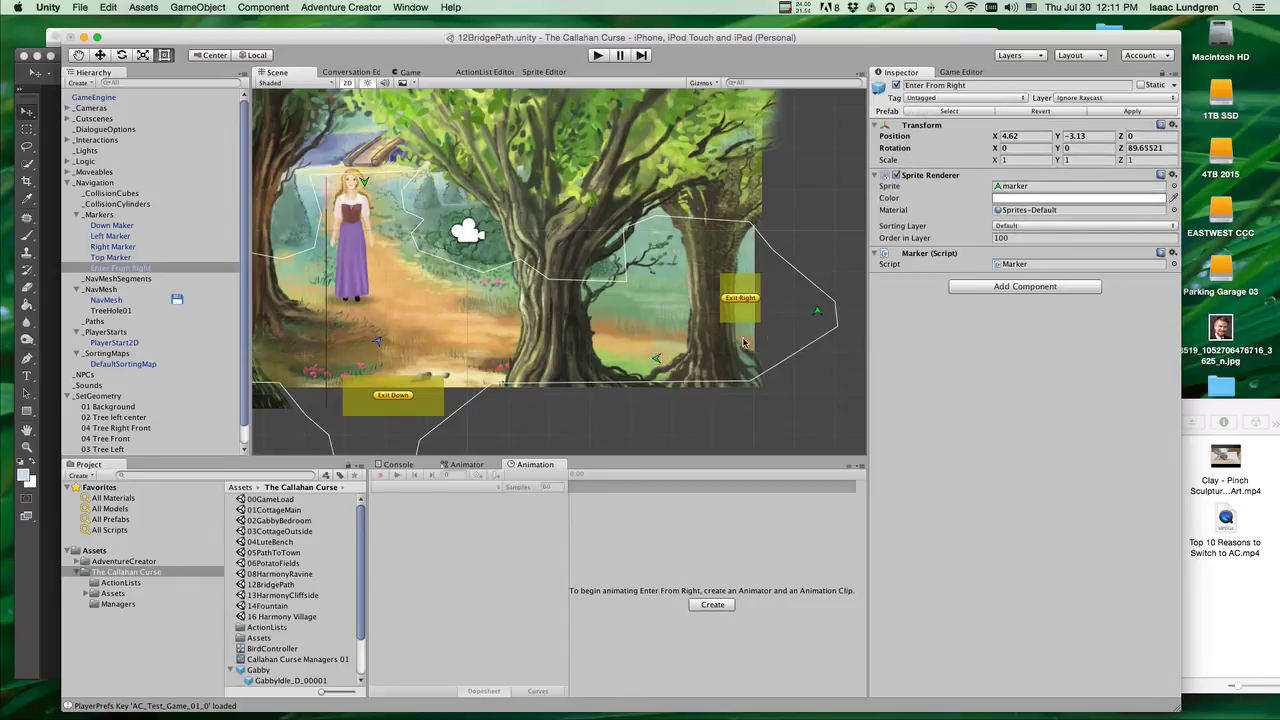
click(818, 314)
middle_drag(818, 314, 882, 208)
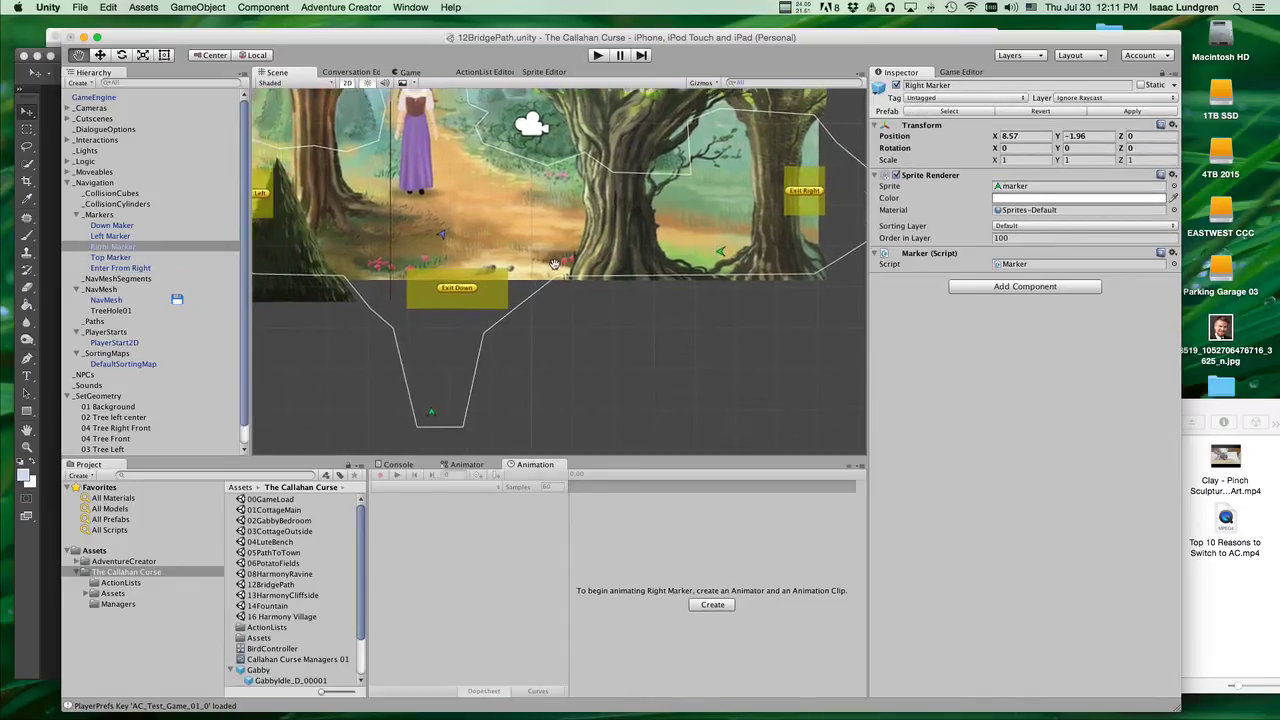
Inspect the Down Maker and Left Marker, re-centring on the forest artwork
click(431, 412)
middle_drag(507, 267, 553, 401)
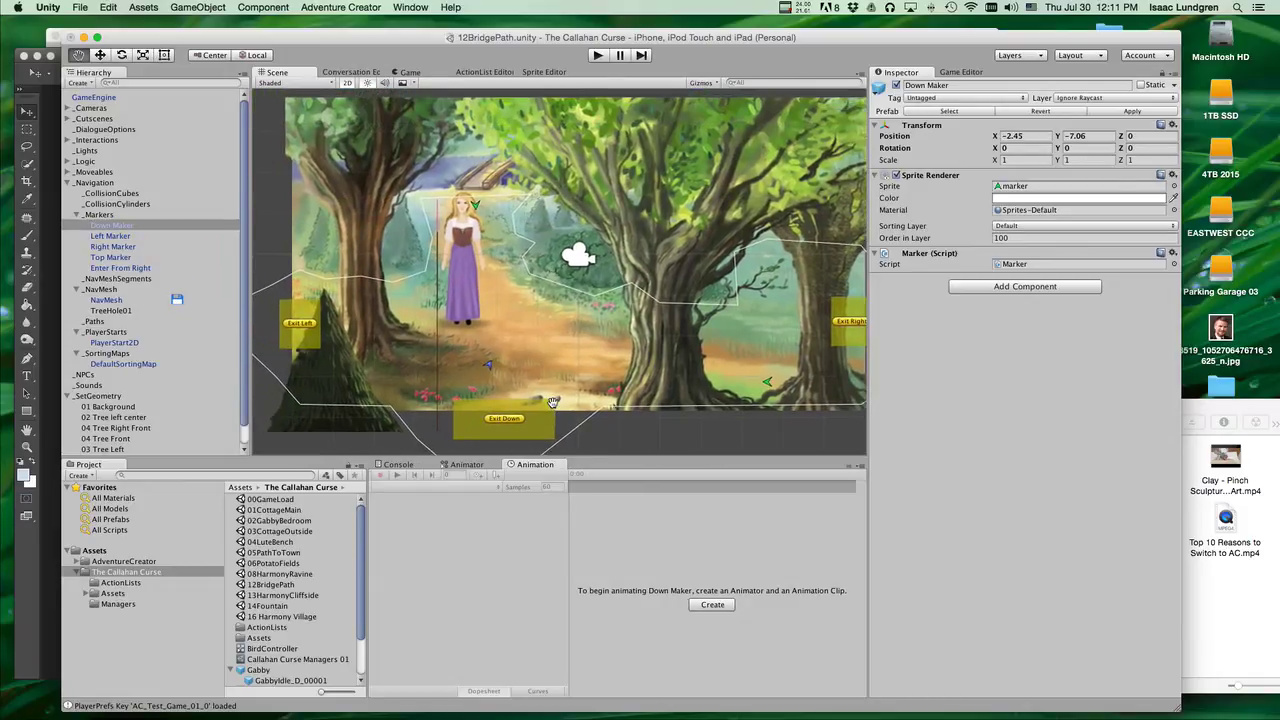
middle_drag(340, 320, 441, 320)
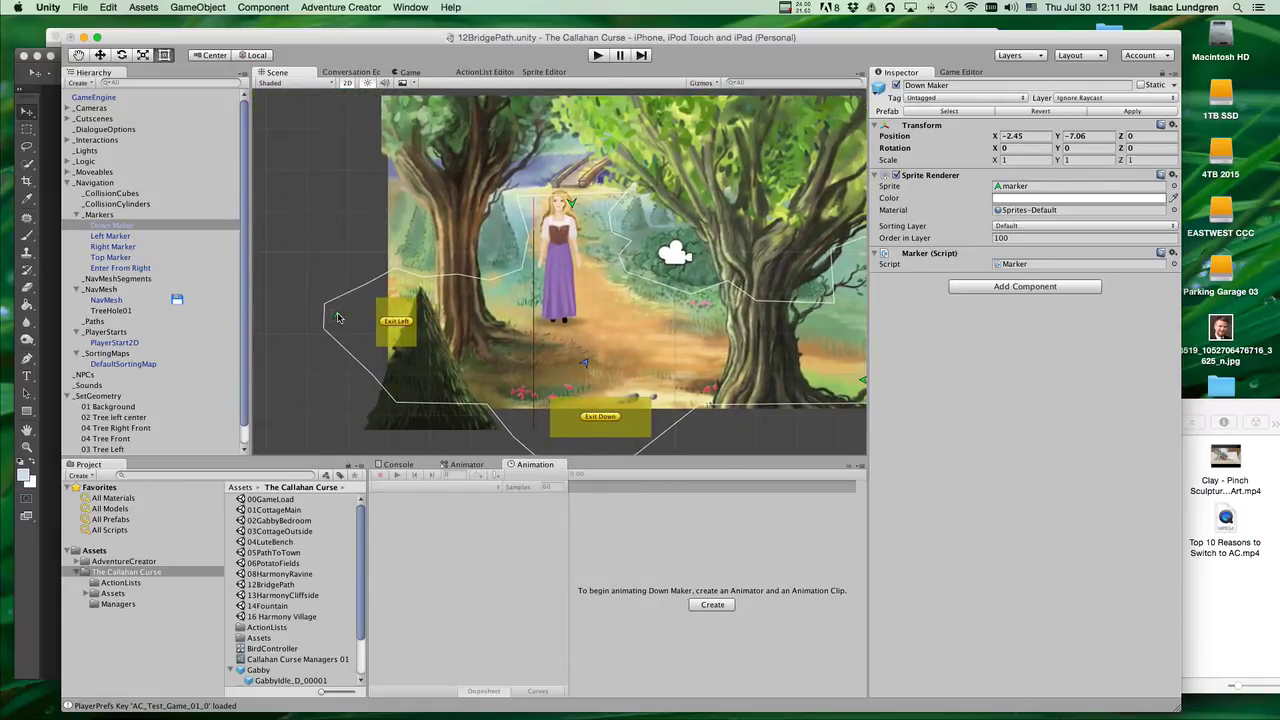
click(337, 317)
middle_drag(622, 300, 522, 303)
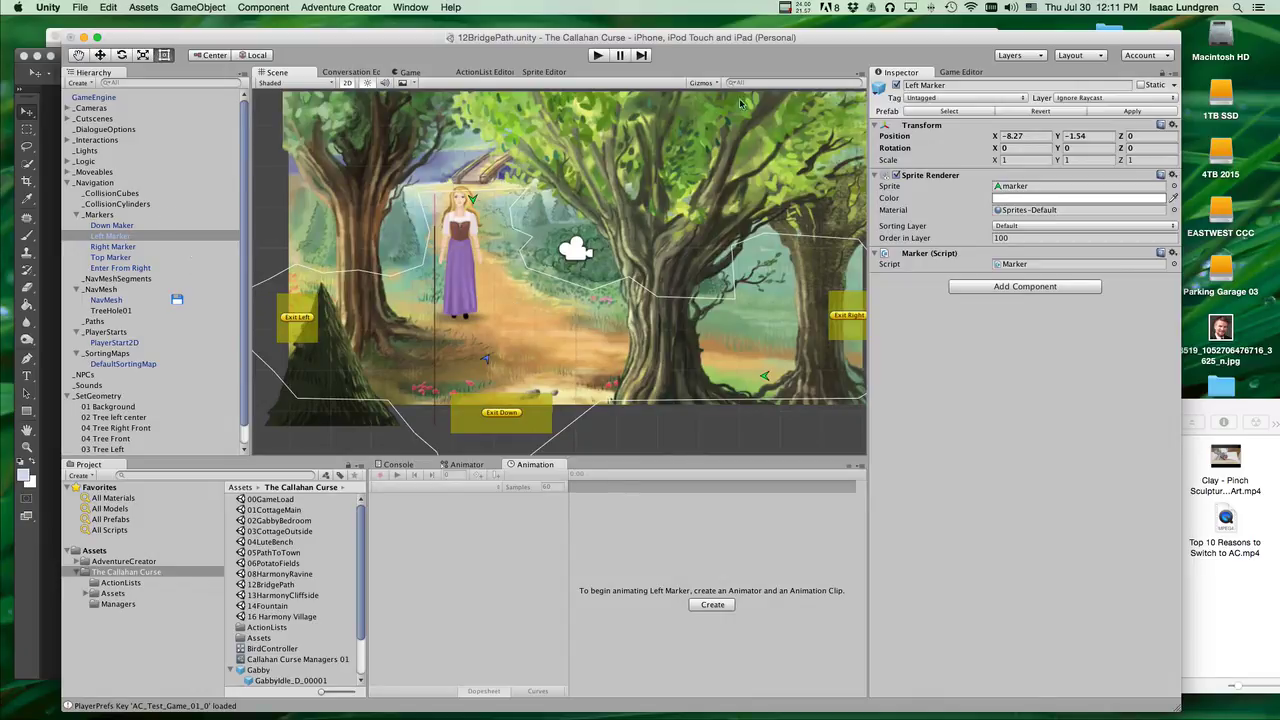
click(69, 119)
Open OnStart in the ActionList Editor and confirm Teleport action 6 targets Down Maker
click(92, 129)
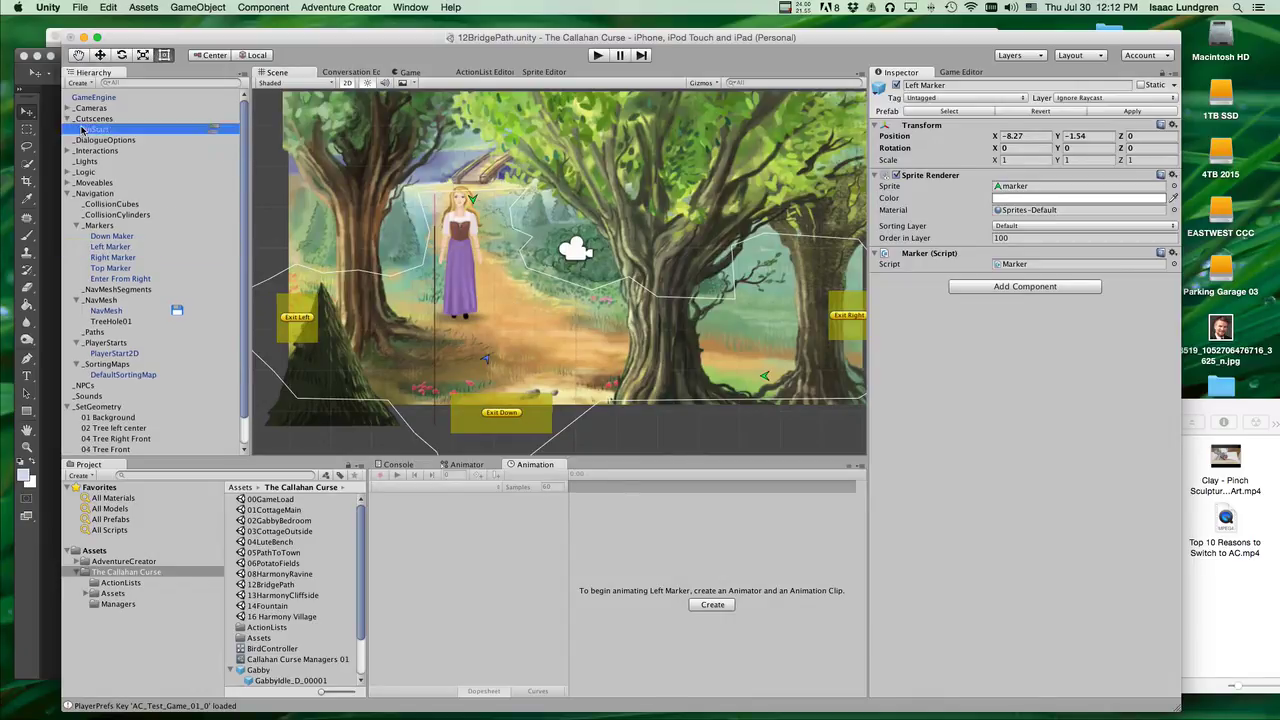
click(213, 130)
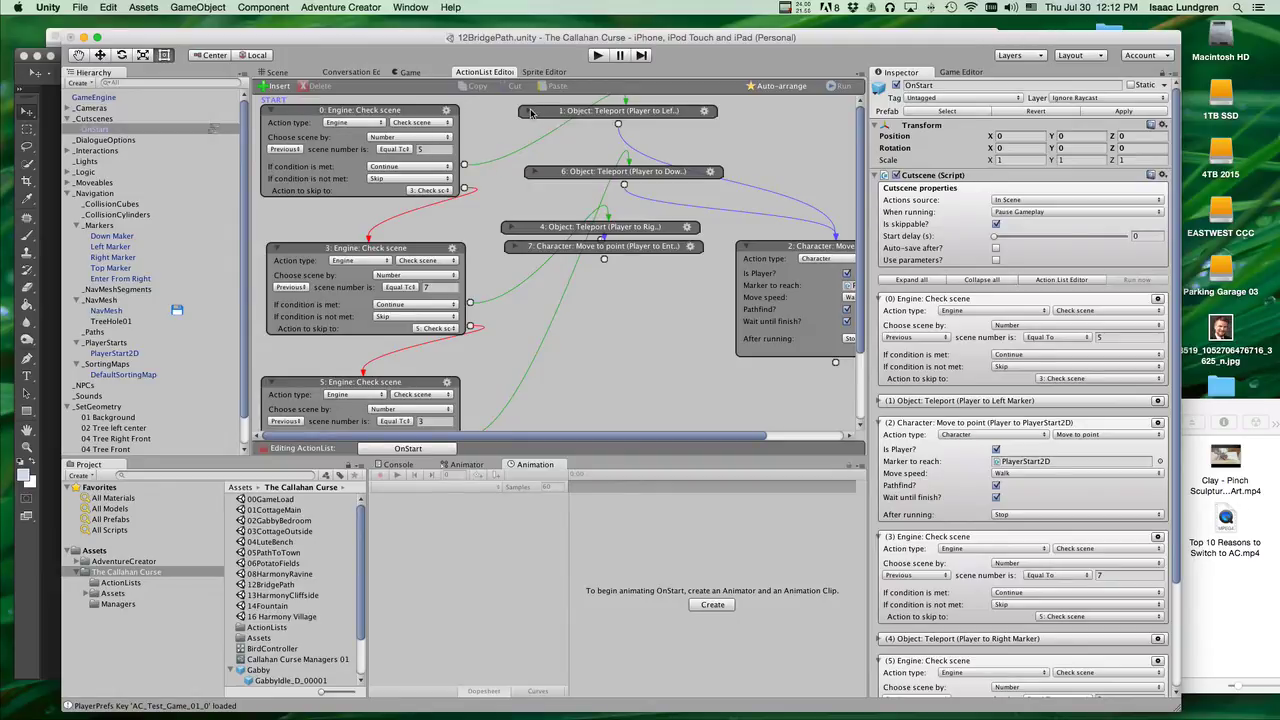
click(535, 172)
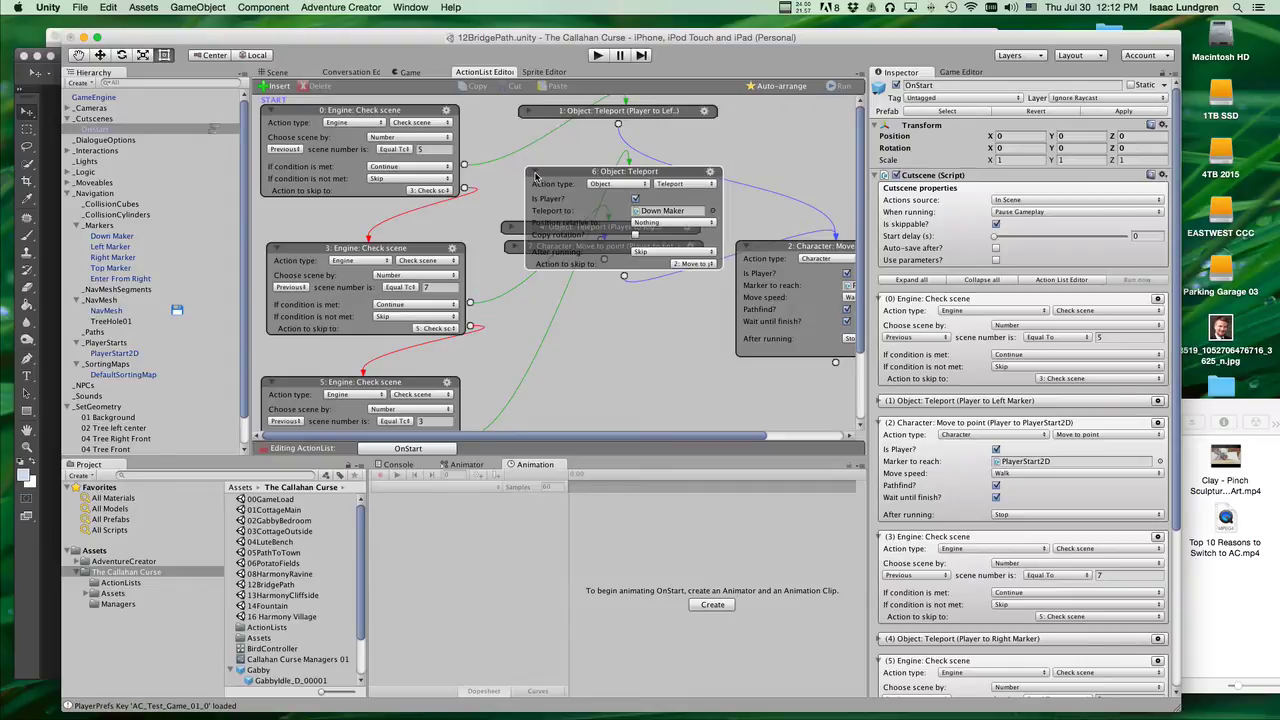
click(669, 212)
mouse_move(126, 237)
mouse_down()
mouse_move(108, 240)
mouse_move(570, 205)
mouse_move(690, 212)
mouse_move(150, 255)
mouse_move(140, 237)
mouse_move(130, 250)
mouse_move(646, 206)
mouse_move(185, 237)
mouse_up()
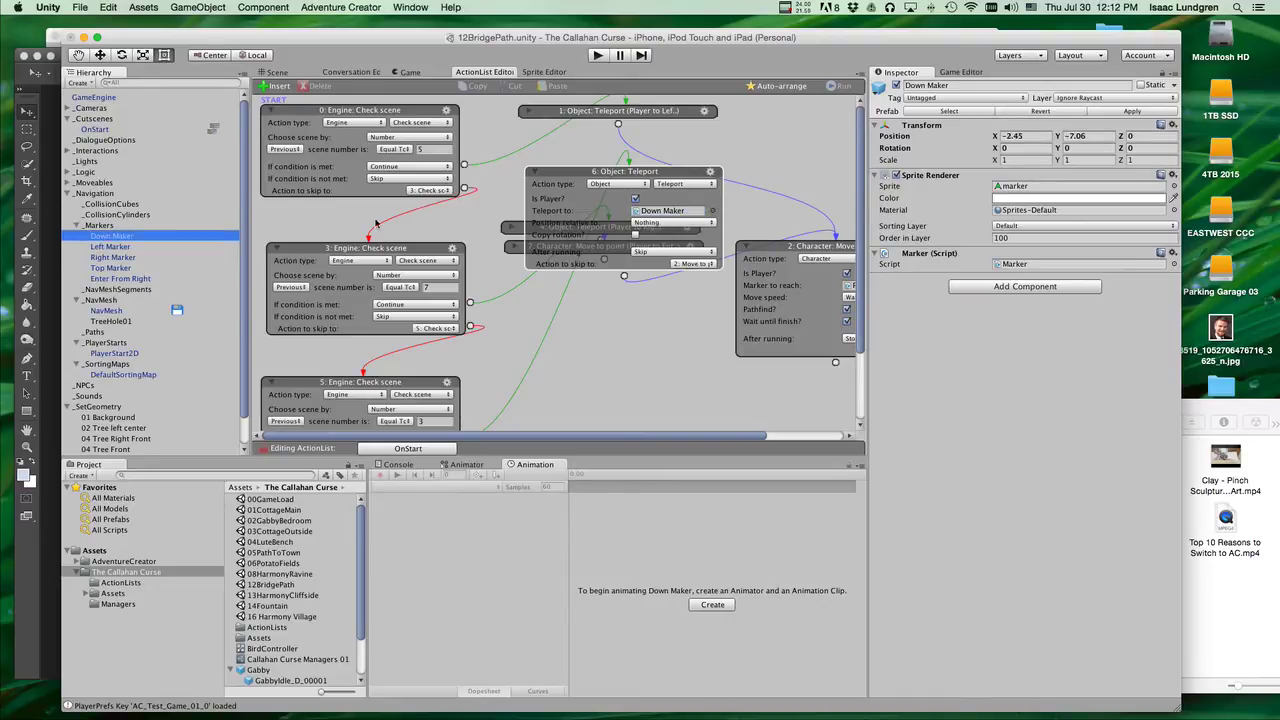
click(538, 172)
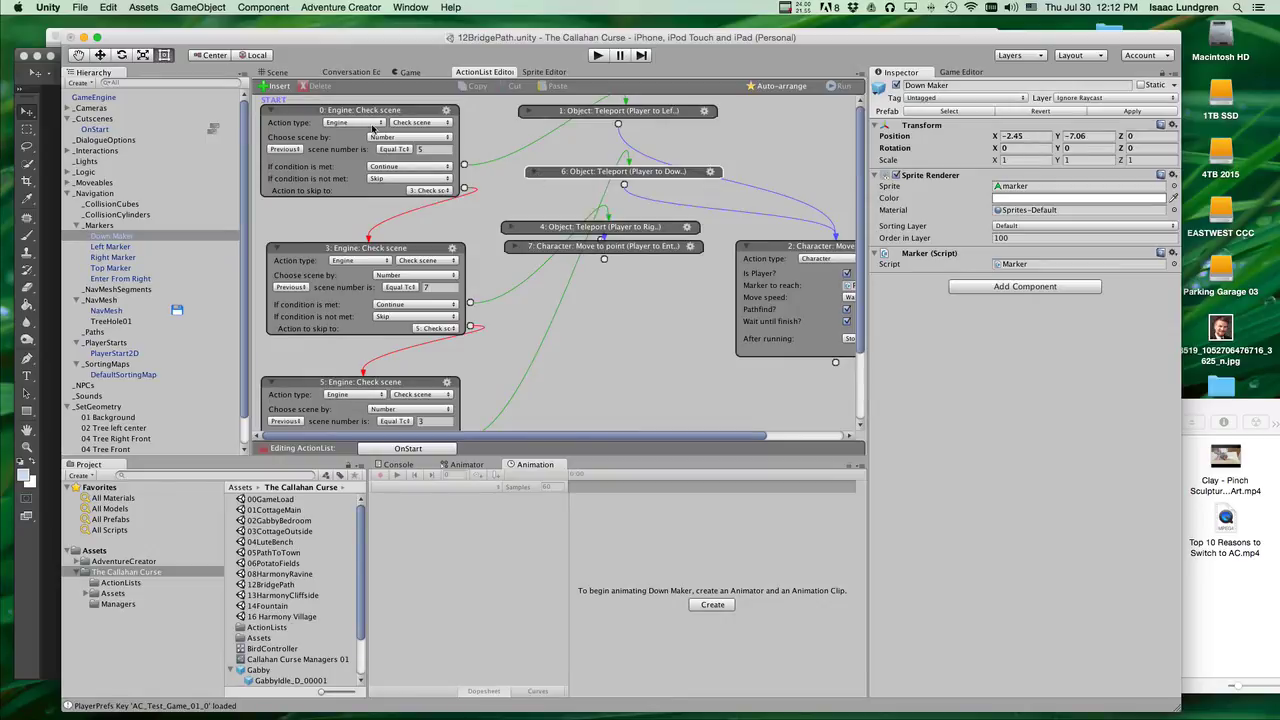
Nudge PlayerStart2D to X -2.17, Y -2.76 and run the scene to preview it
click(276, 72)
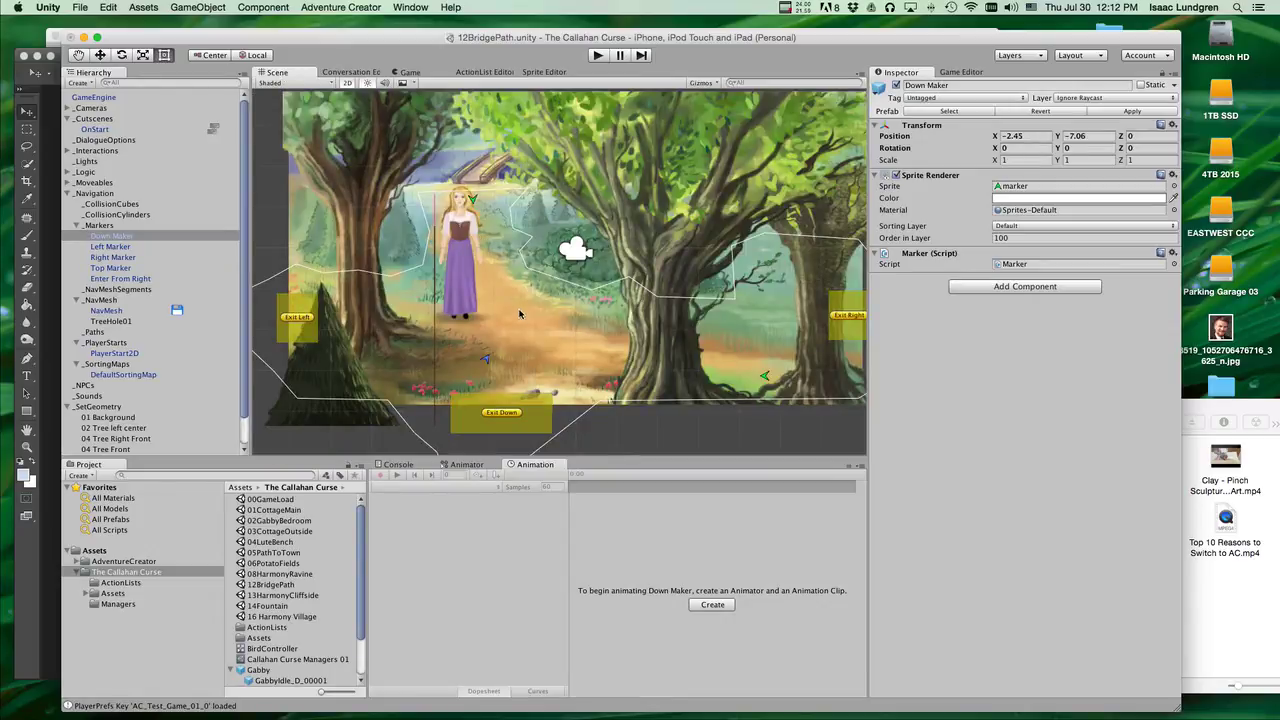
scroll(519, 314, down, 3)
middle_drag(586, 348, 586, 322)
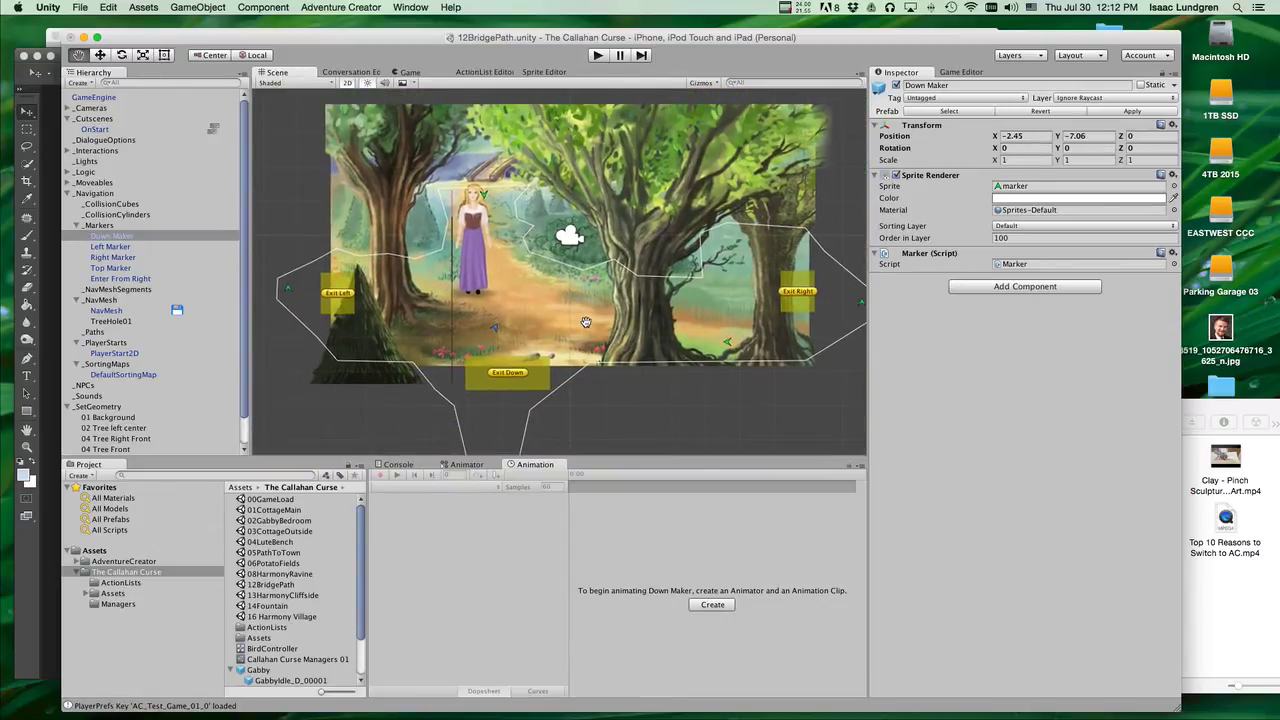
click(495, 329)
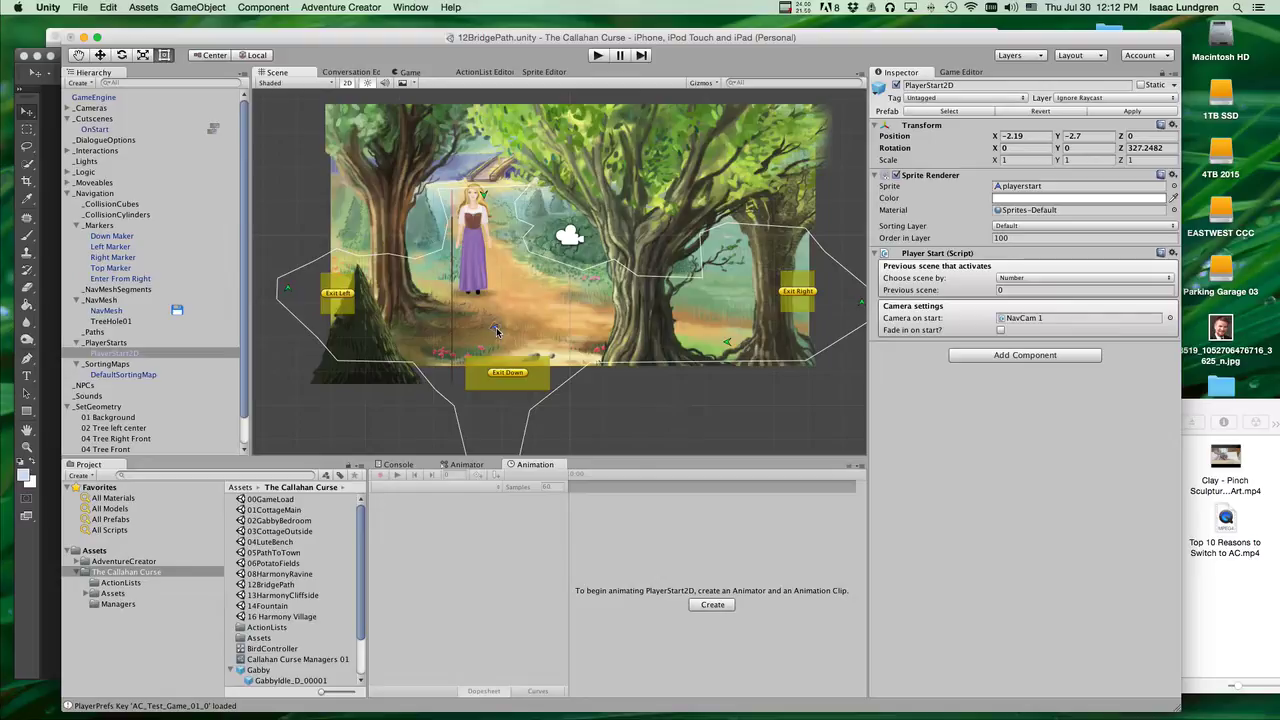
mouse_move(497, 330)
mouse_down()
mouse_move(514, 283)
mouse_move(498, 330)
mouse_up()
click(596, 56)
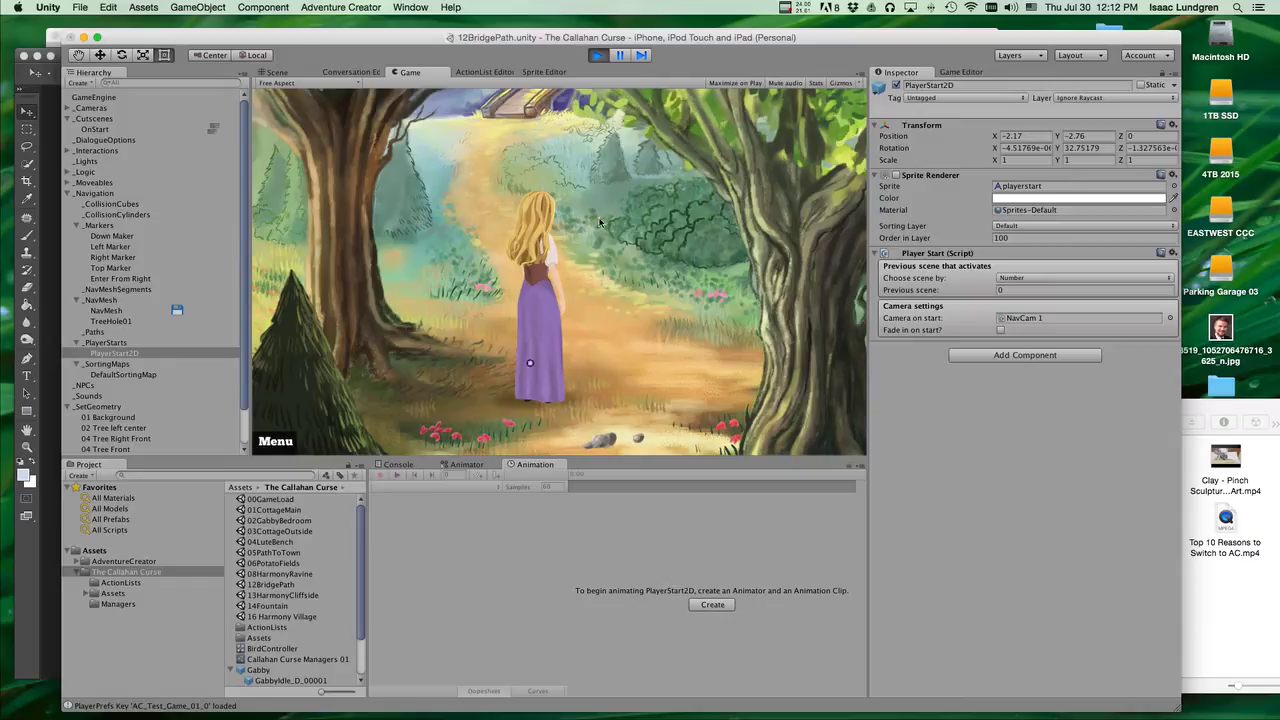
Move PlayerStart2D up to Y -0.91, rotate it, and test it in play mode
click(597, 56)
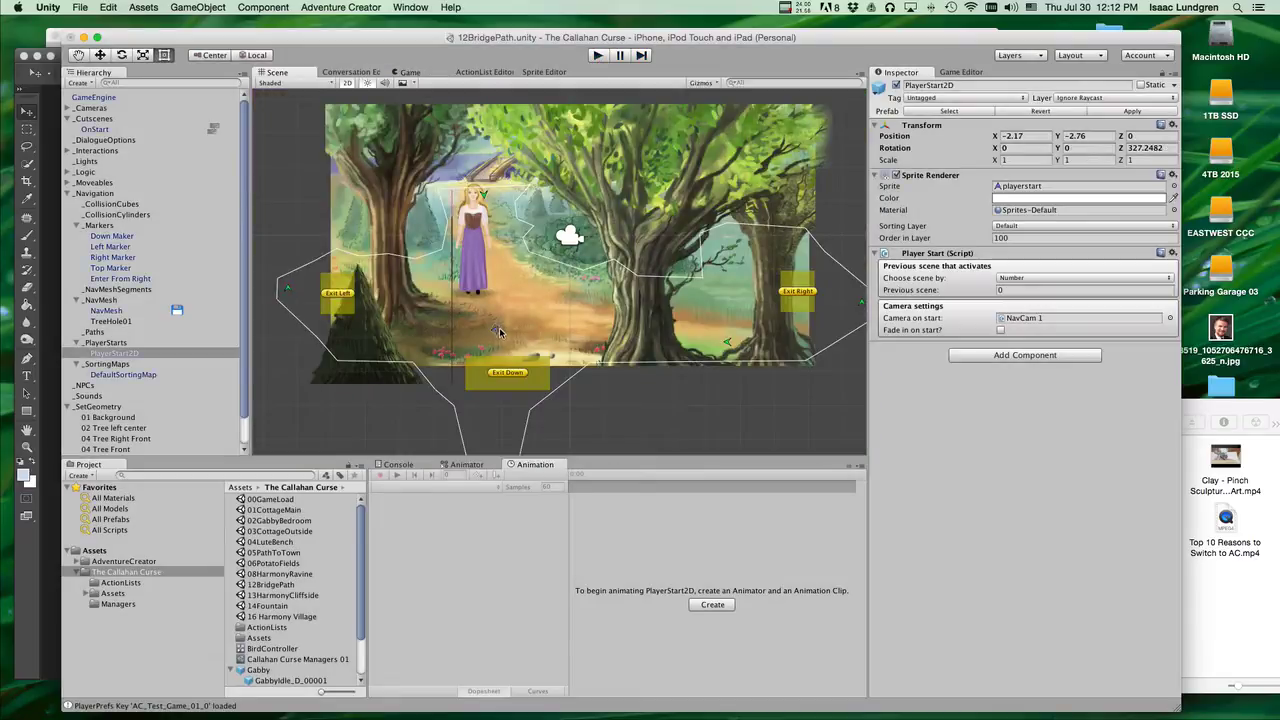
drag(500, 332, 497, 265)
click(118, 55)
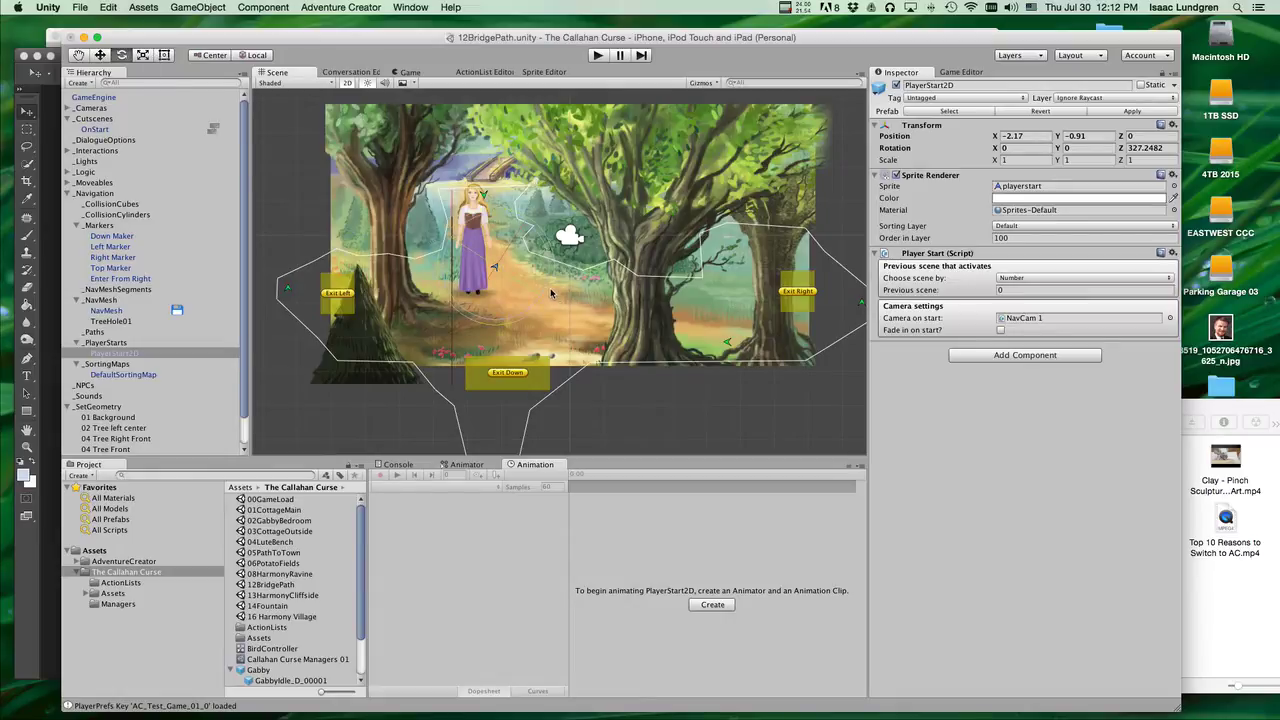
drag(550, 293, 852, 671)
click(597, 55)
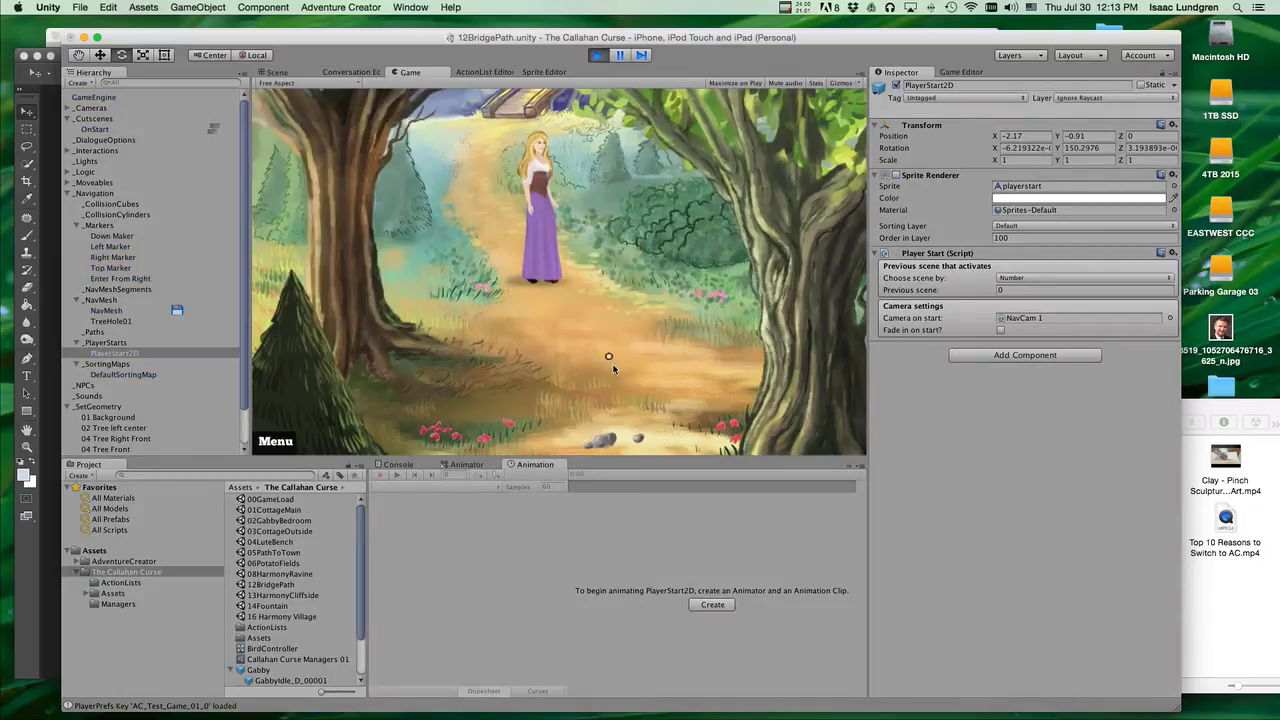
Stop play mode and undo the rotation back to 327.2482
click(597, 55)
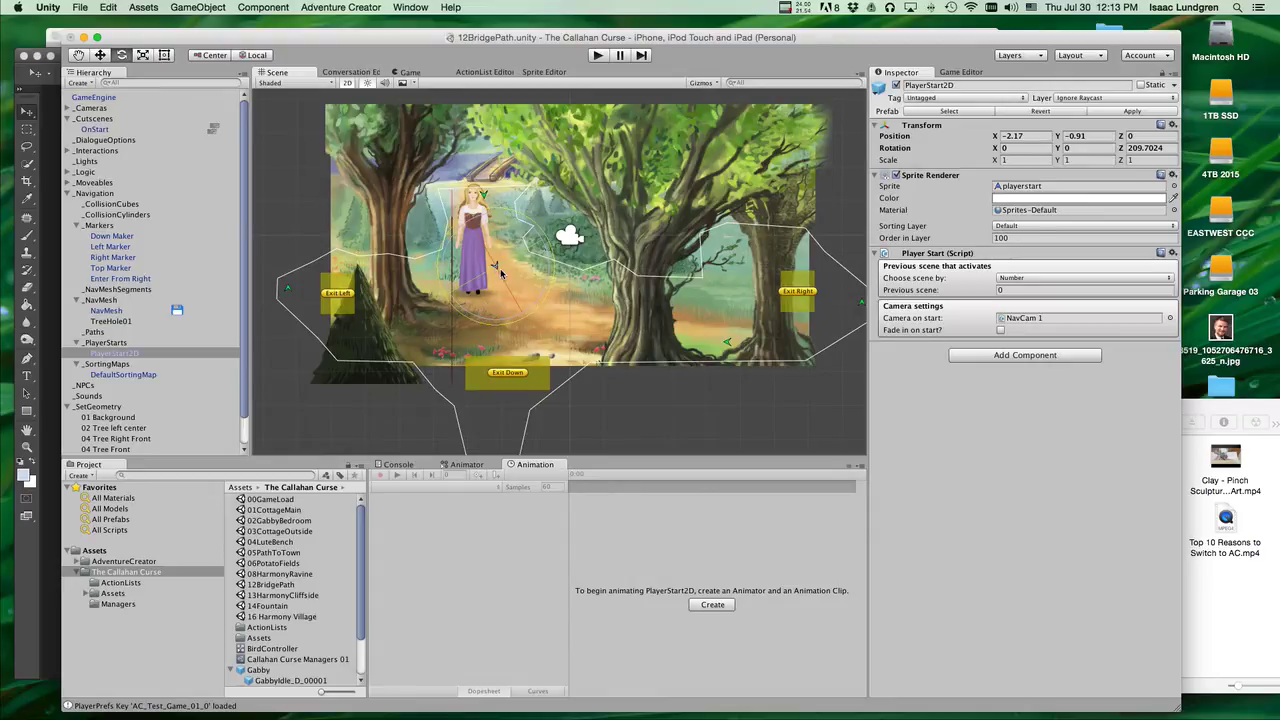
key(super+z)
key(super+z)
key(super+z)
drag(493, 47, 486, 46)
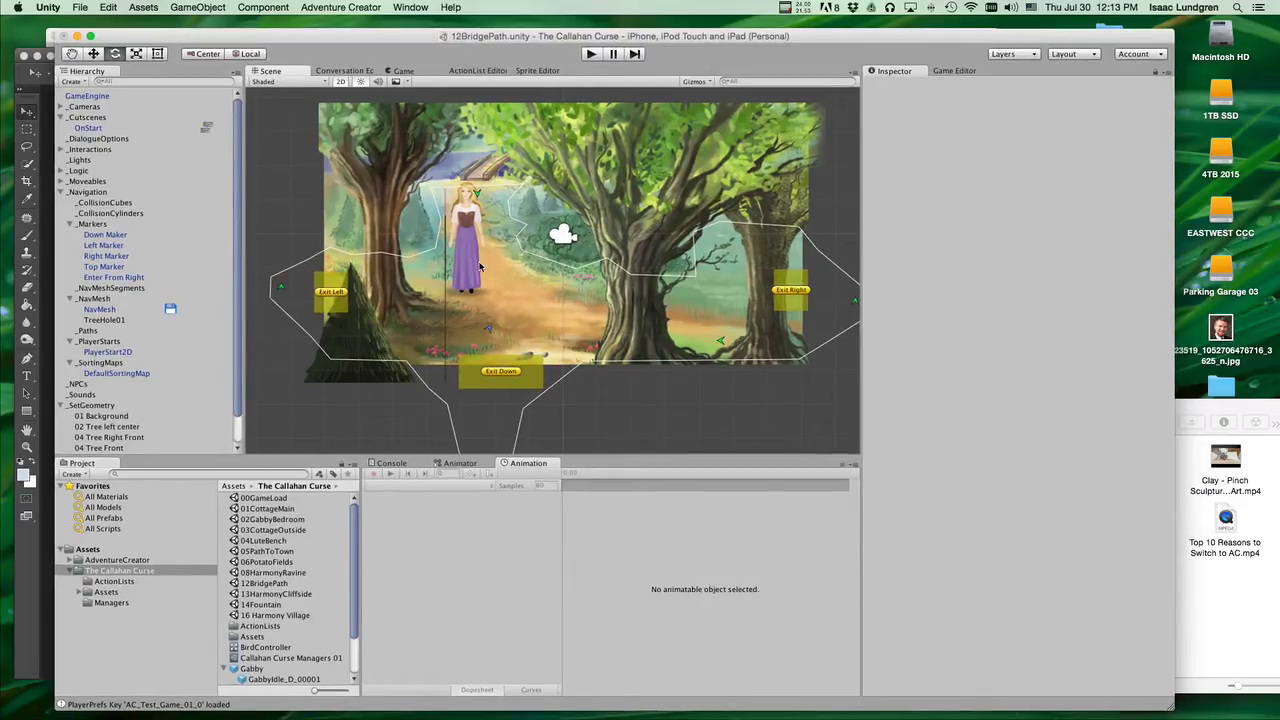
click(62, 107)
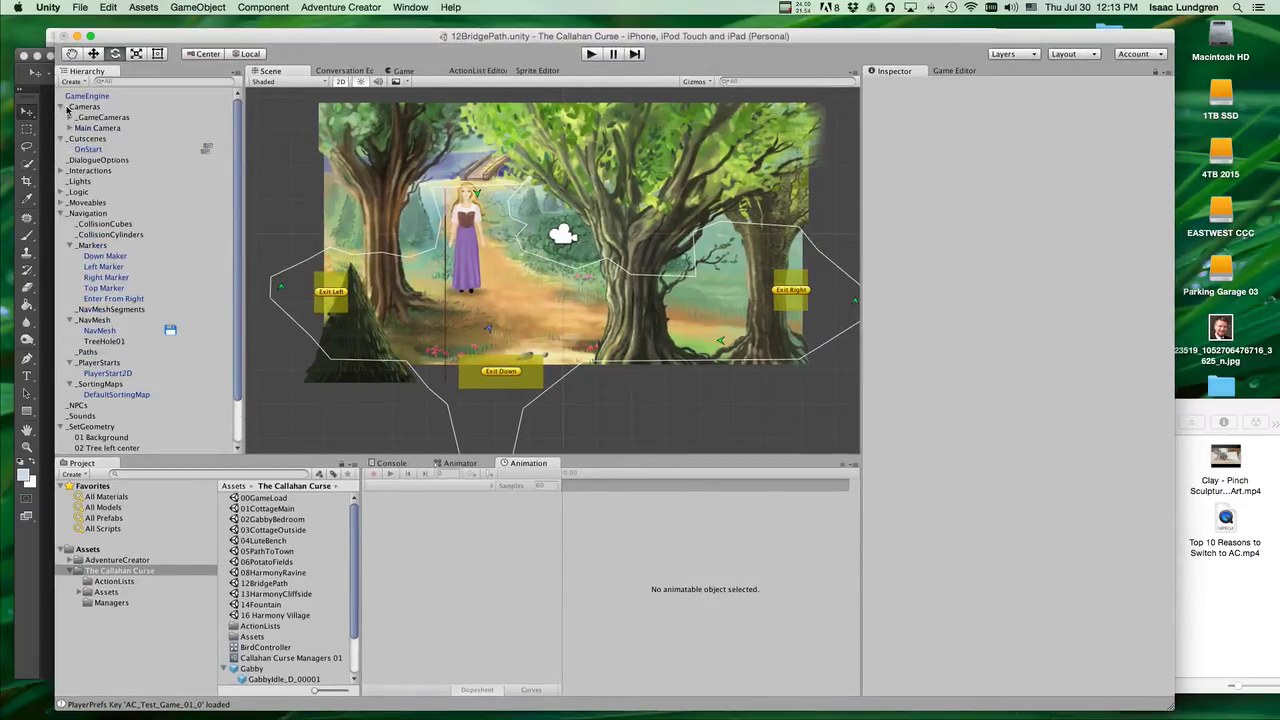
click(69, 128)
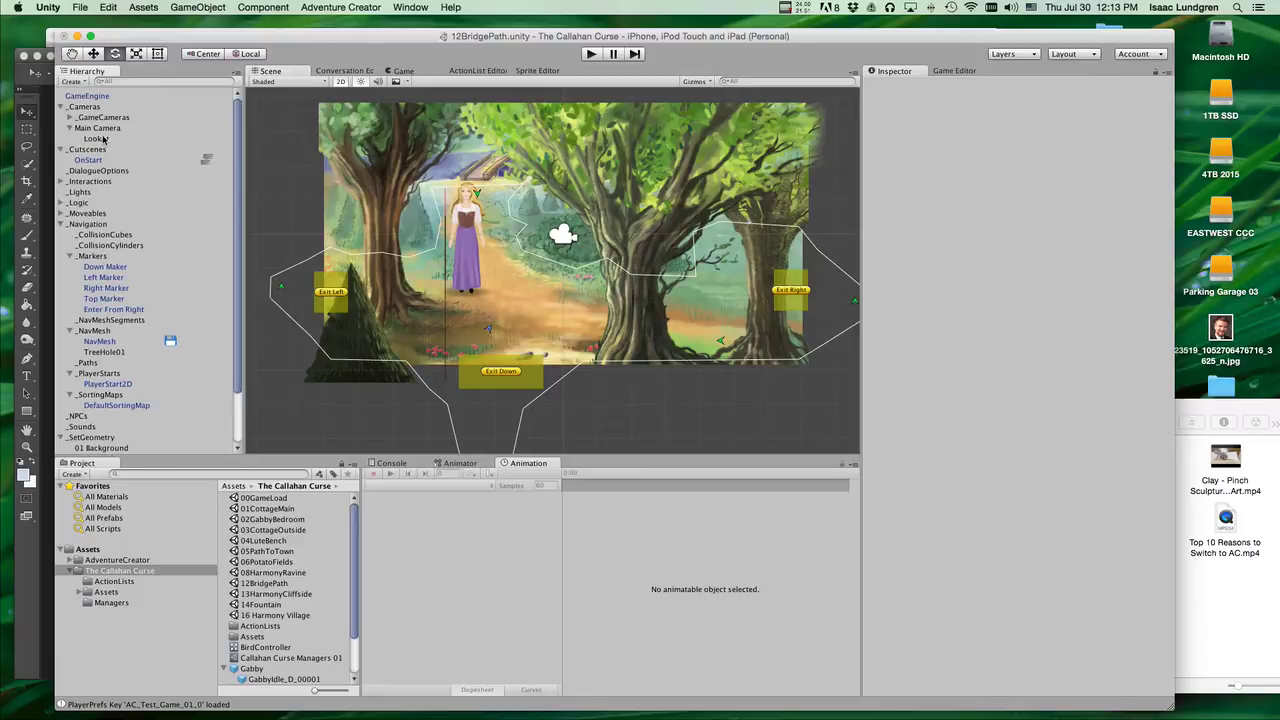
click(69, 117)
click(95, 128)
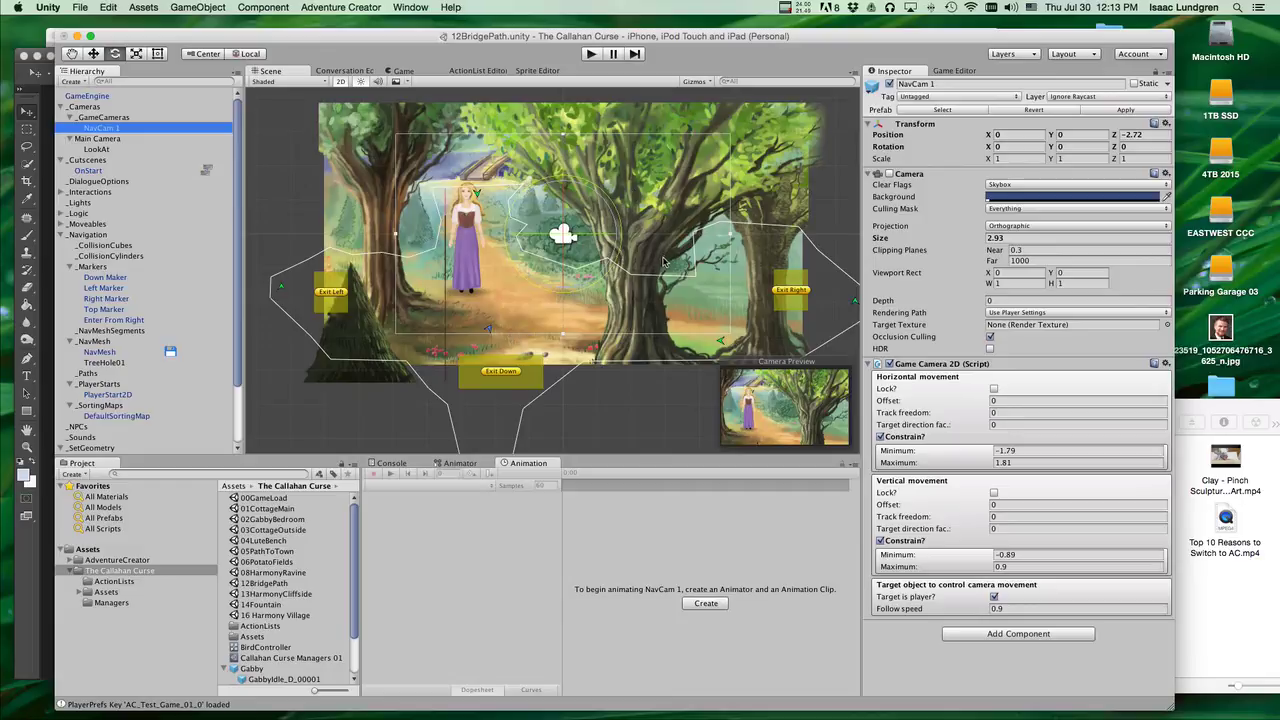
scroll(663, 262, up, 3)
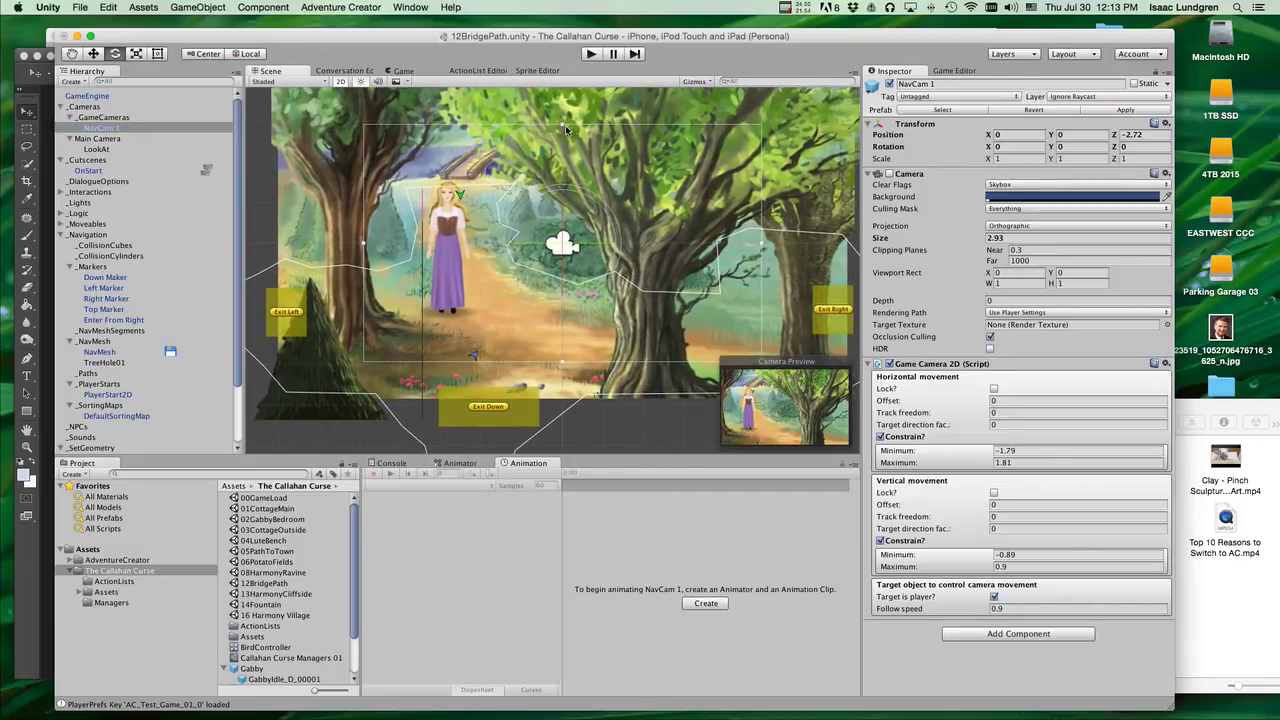
drag(563, 128, 563, 156)
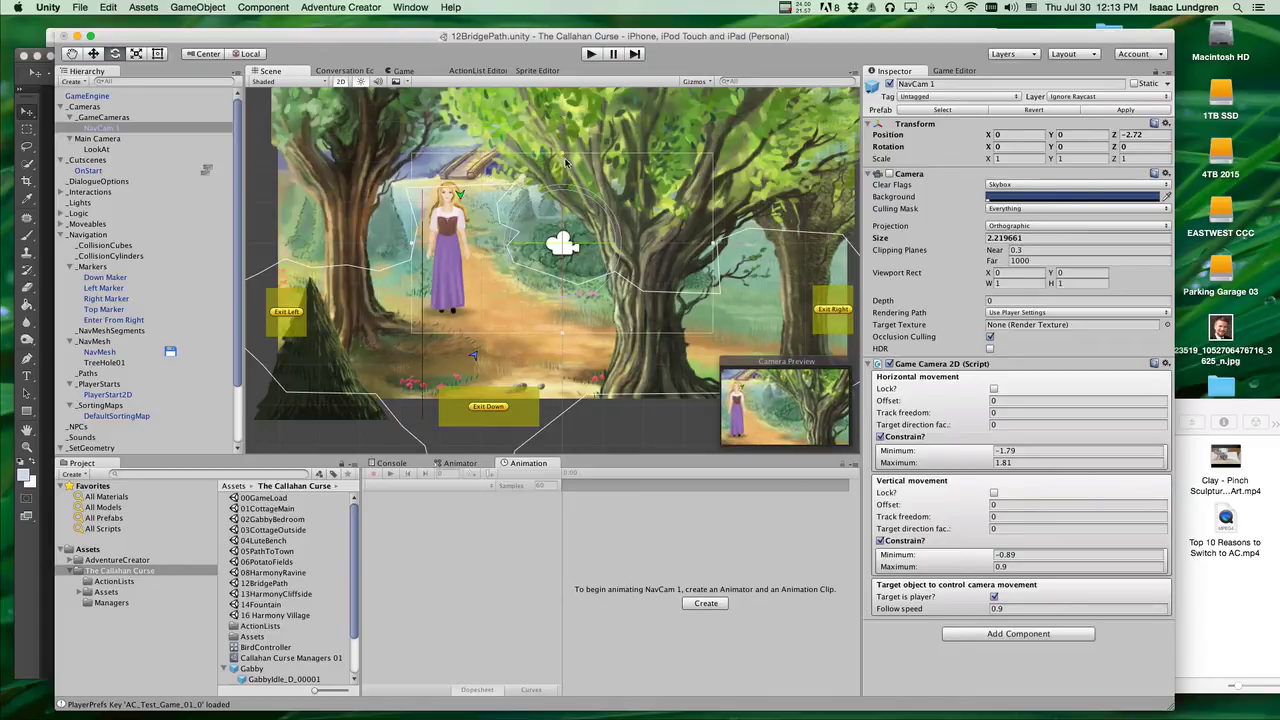
drag(565, 162, 824, 95)
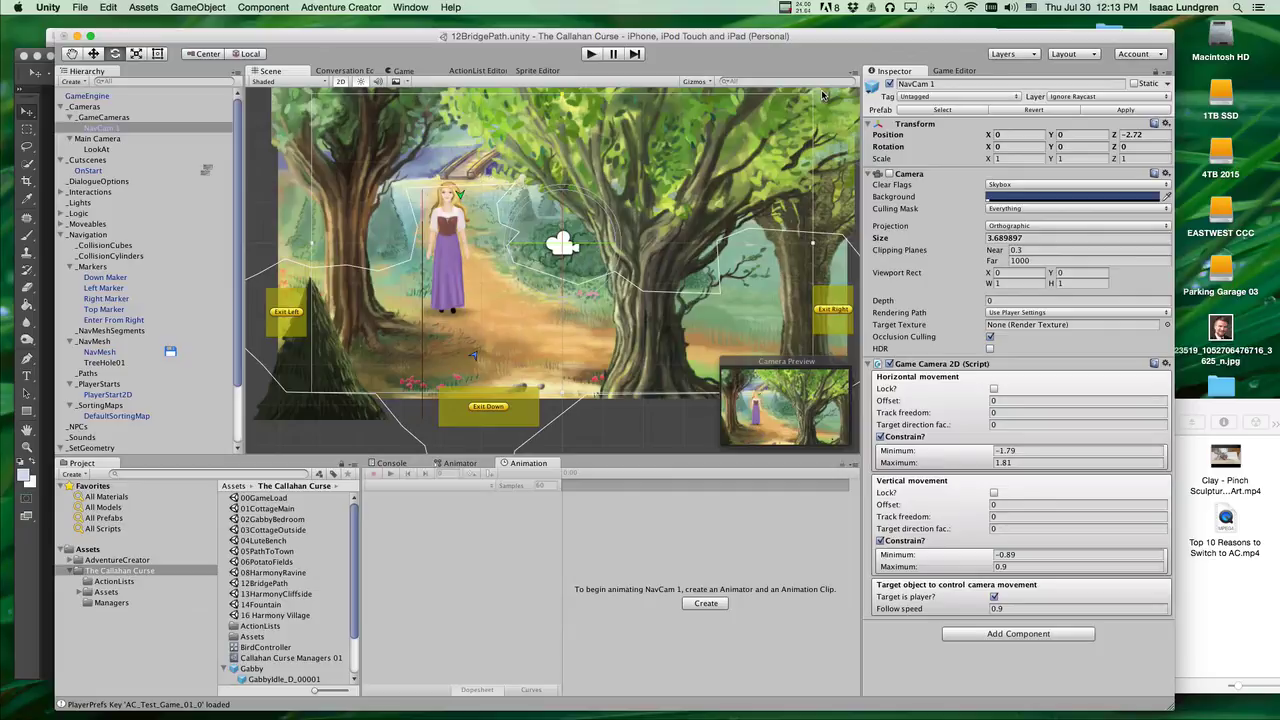
drag(822, 95, 762, 131)
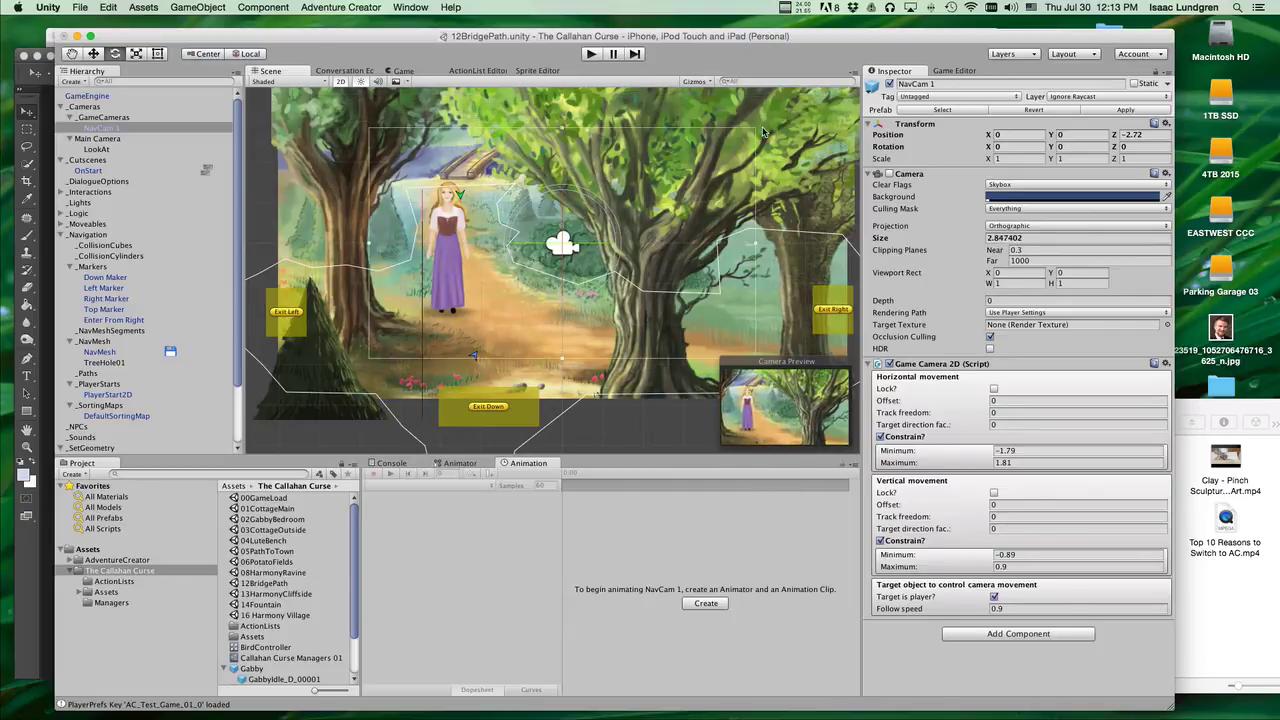
click(677, 149)
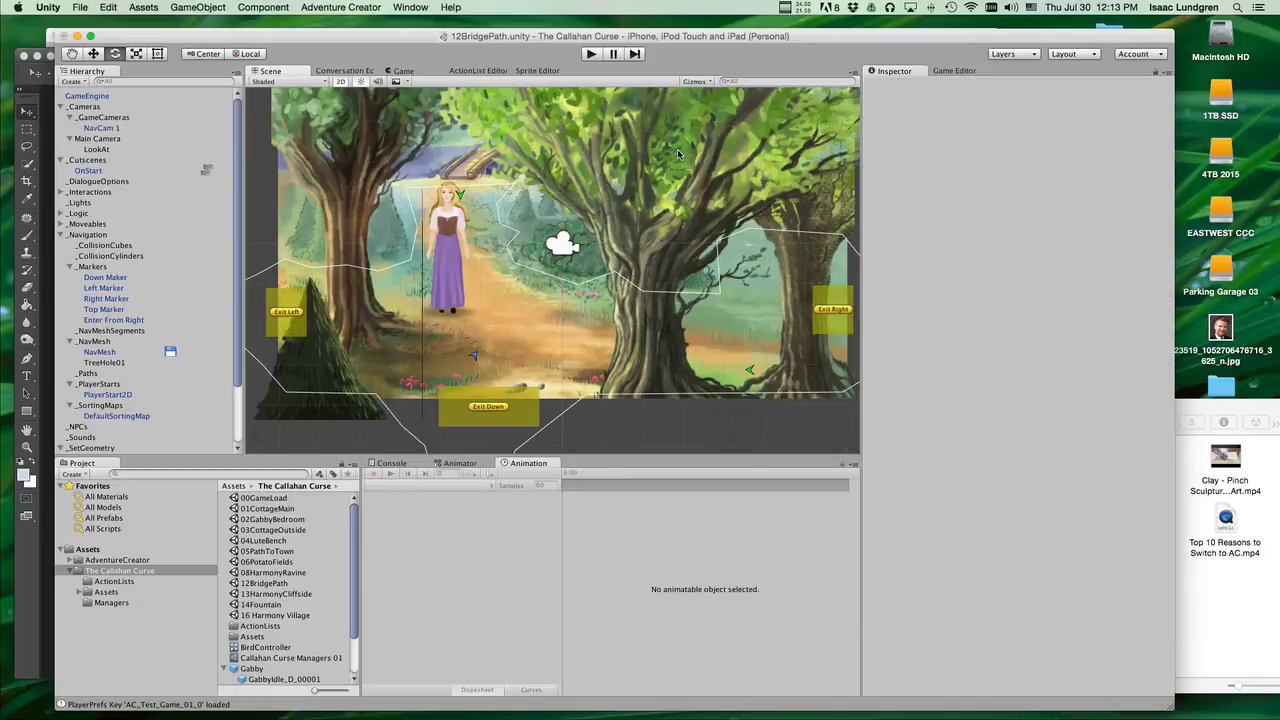
click(591, 54)
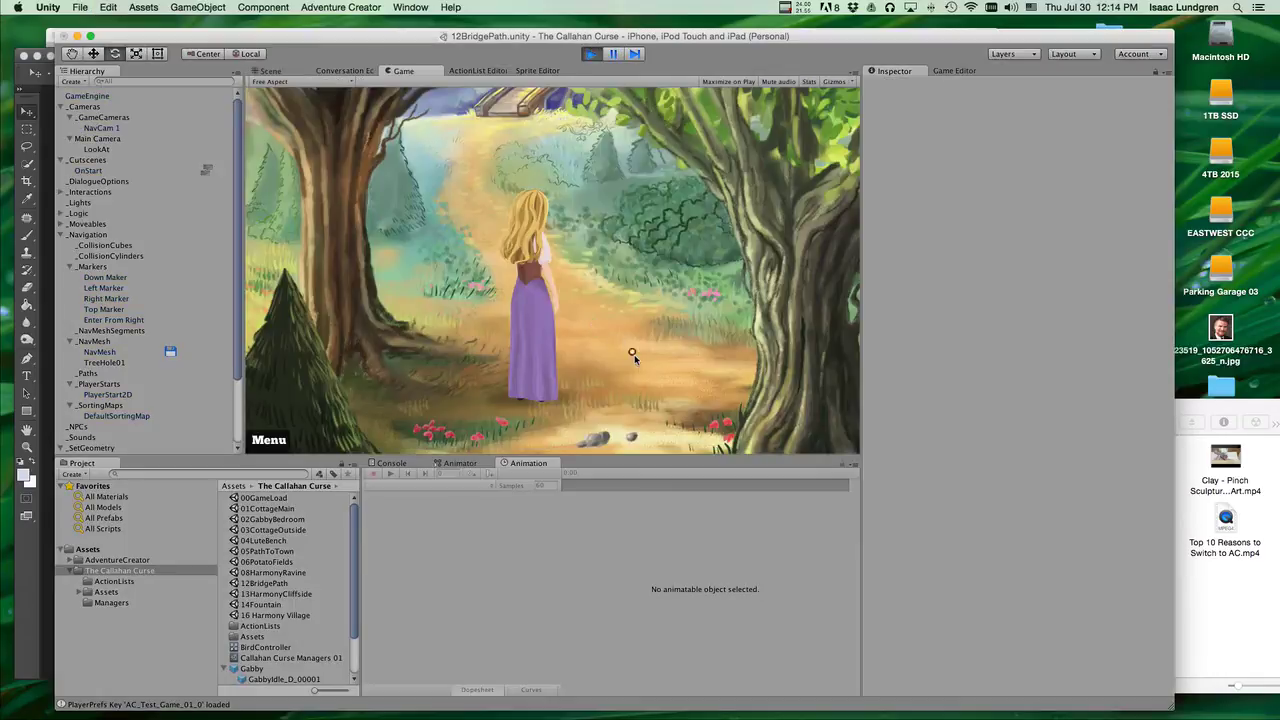
click(634, 354)
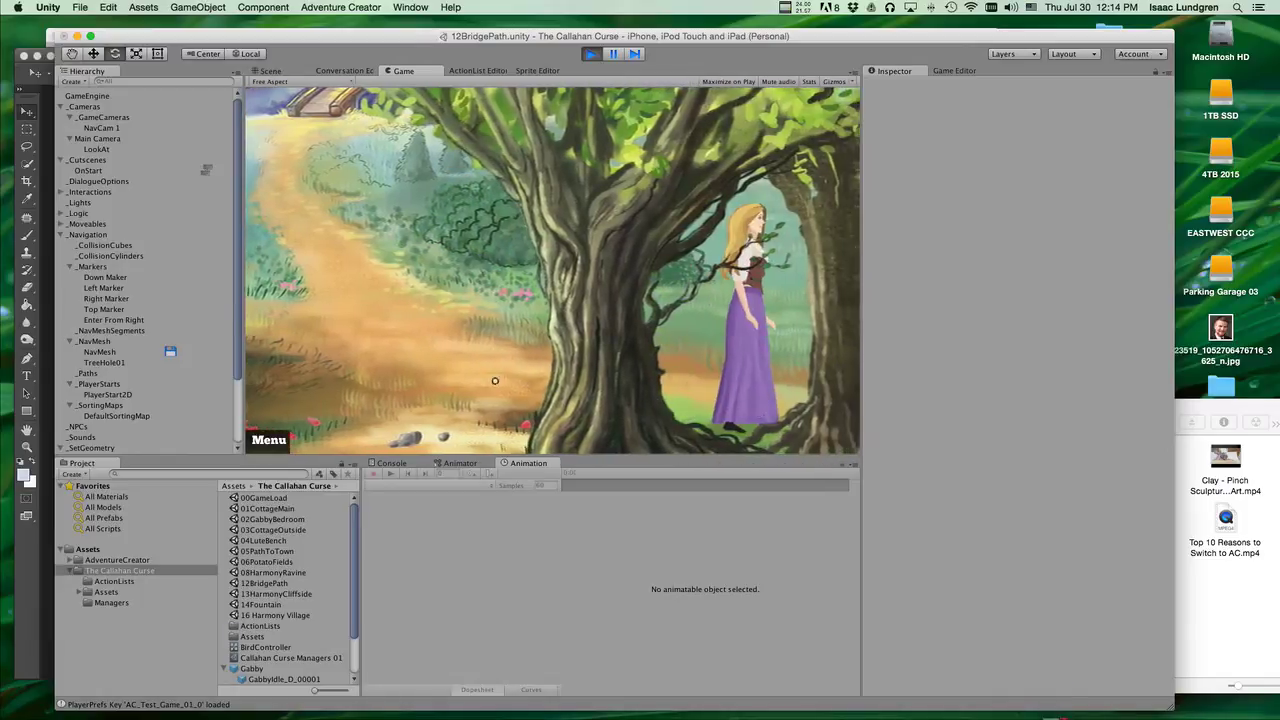
click(332, 266)
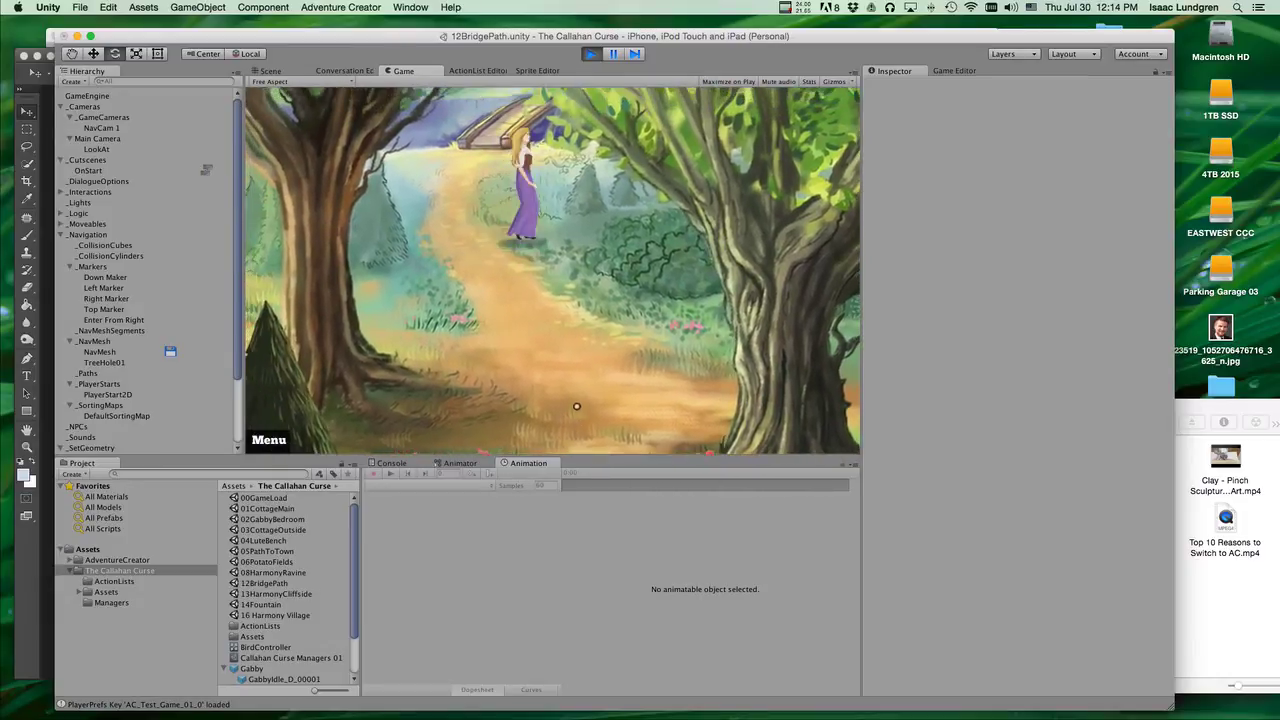
click(590, 54)
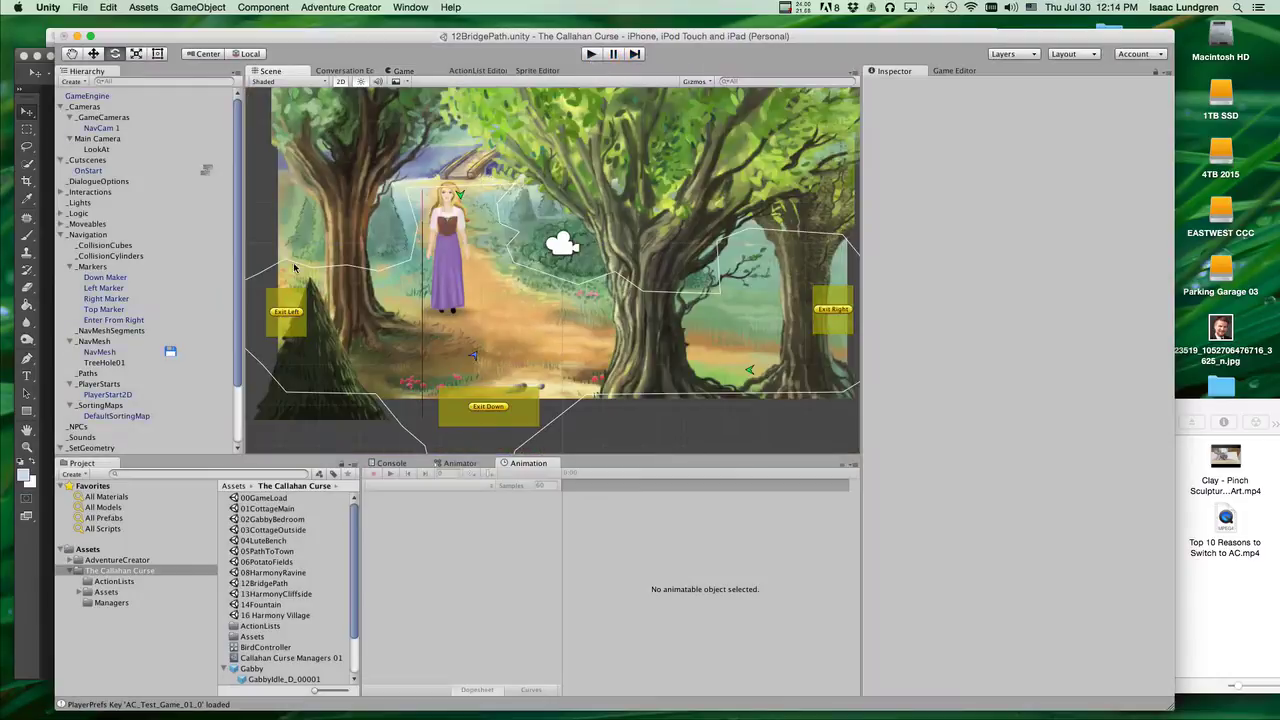
click(117, 129)
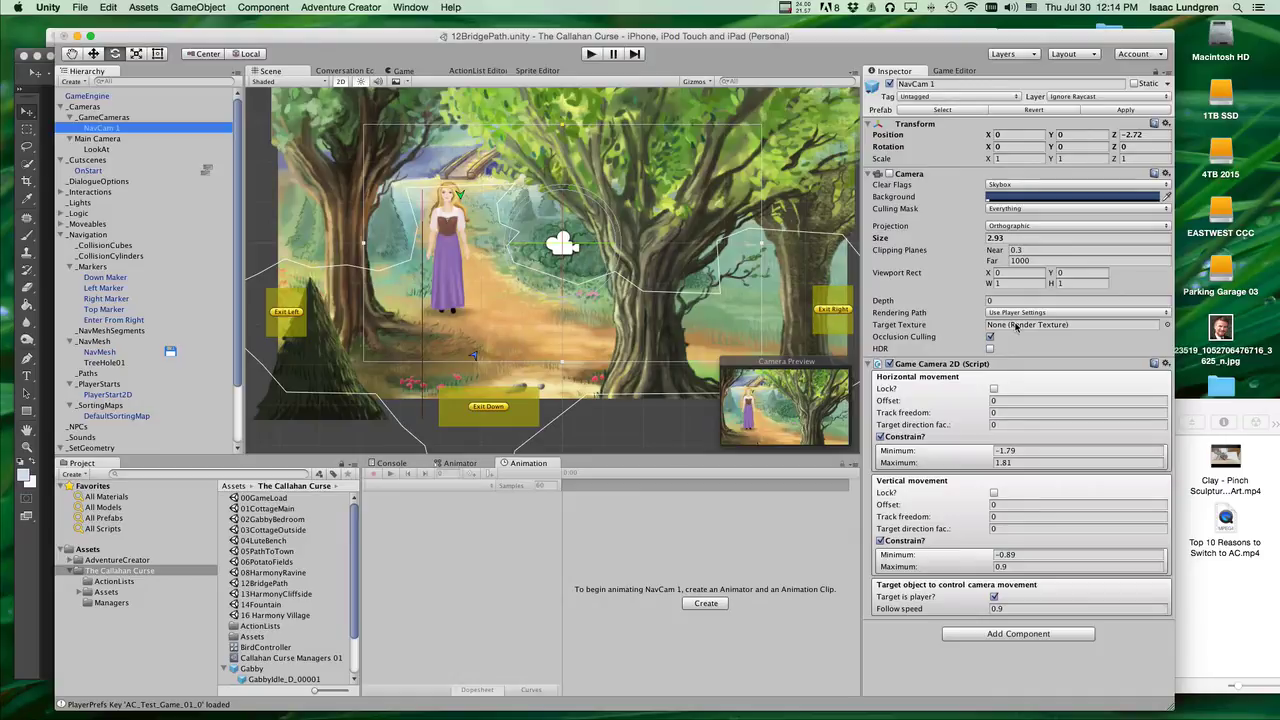
Resize the 02 Tree left center sprite with the Rect tool to about 0.99 × 1.04
click(312, 238)
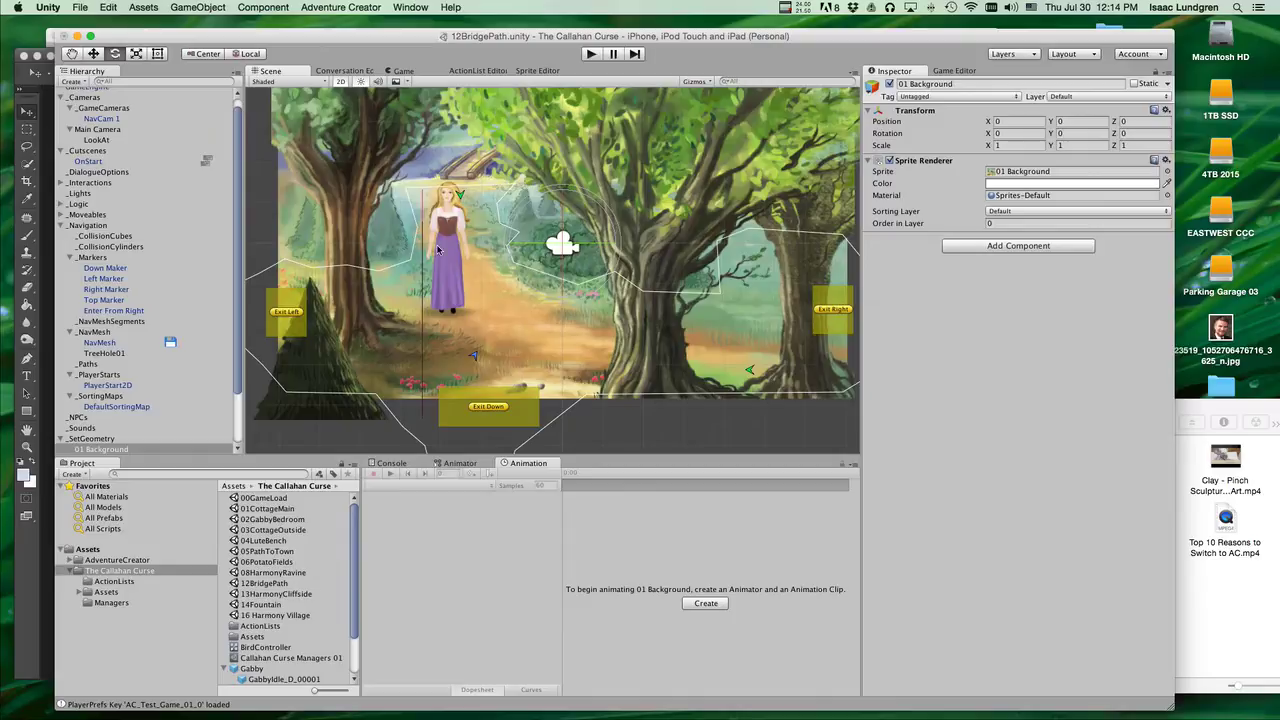
scroll(473, 271, up, 5)
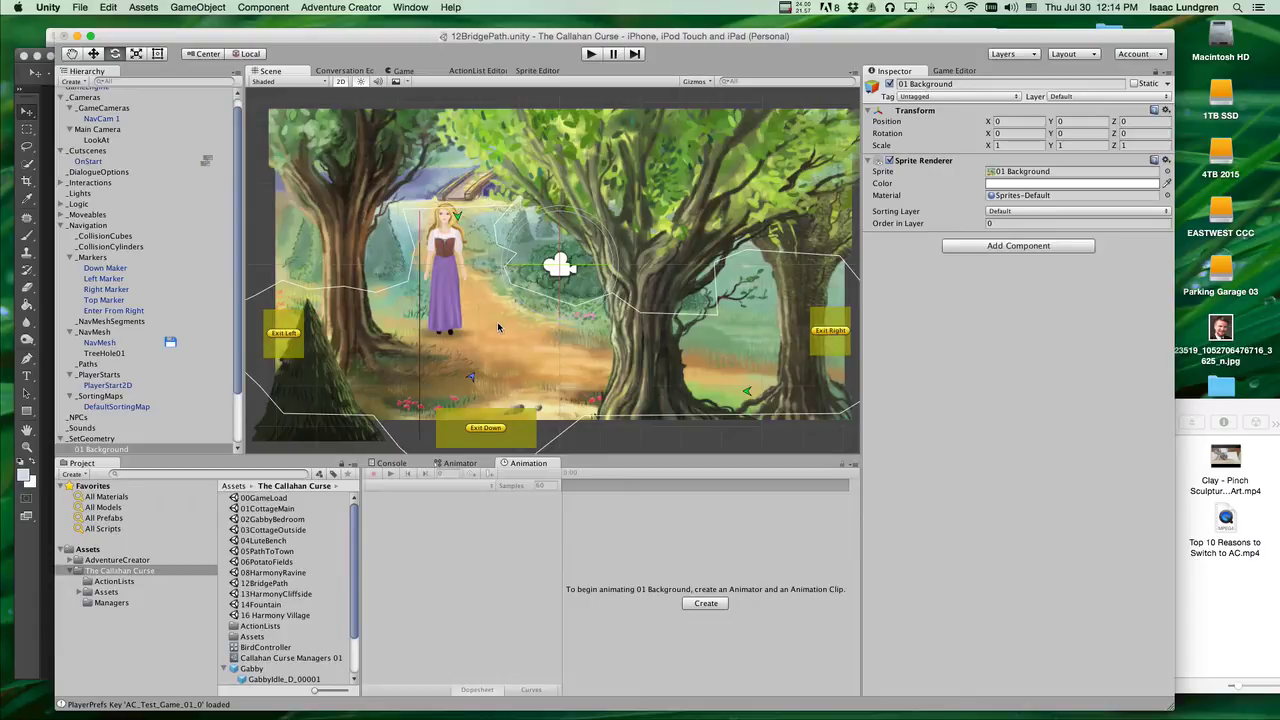
click(345, 195)
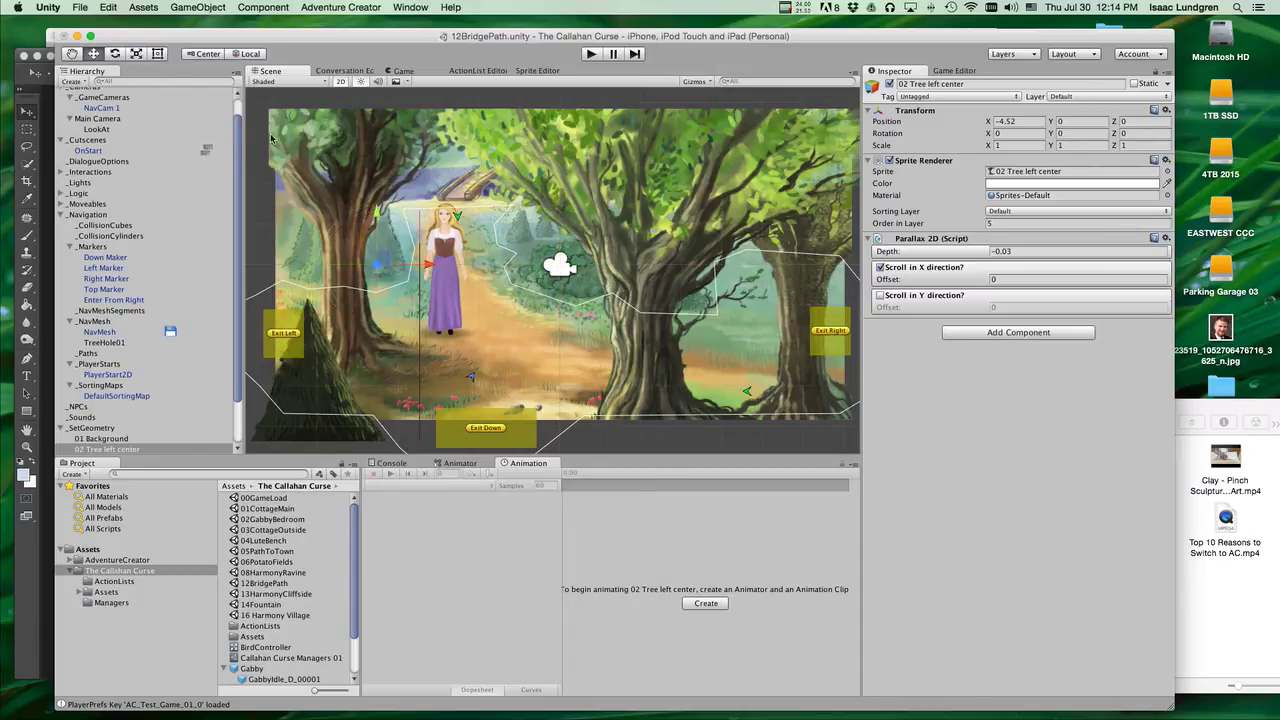
click(157, 53)
scroll(393, 237, down, 3)
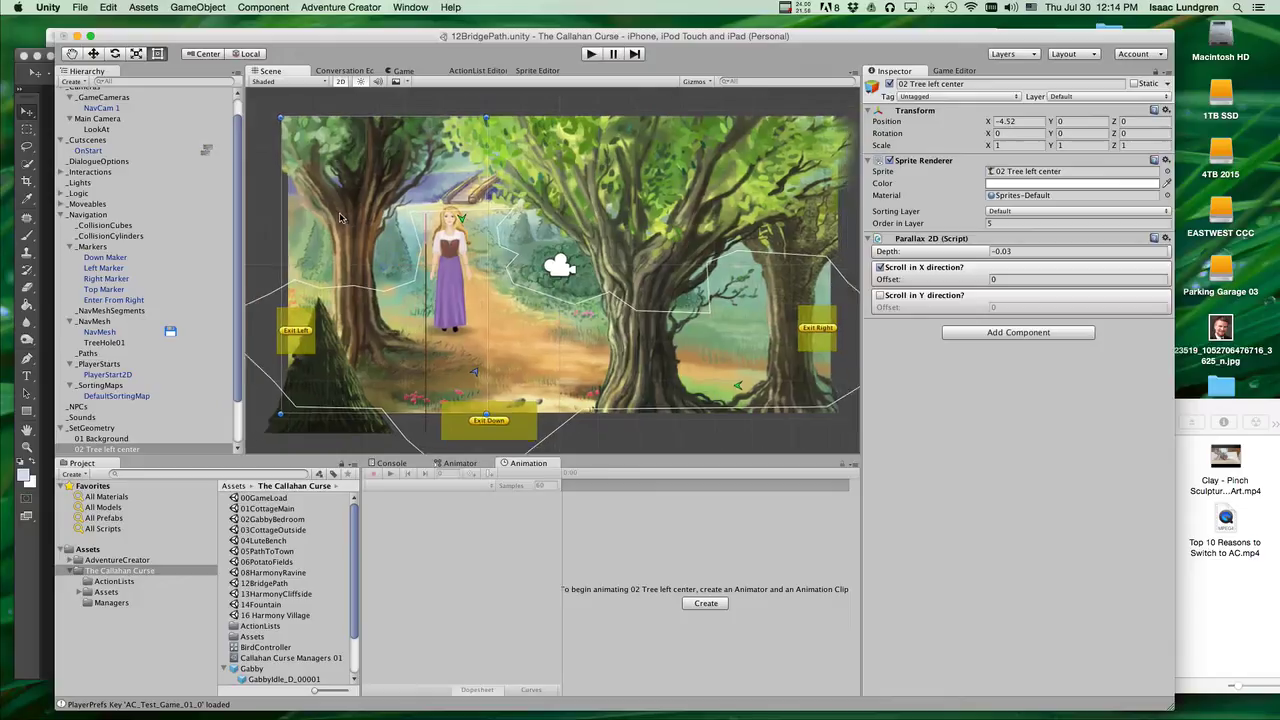
scroll(447, 292, up, 1)
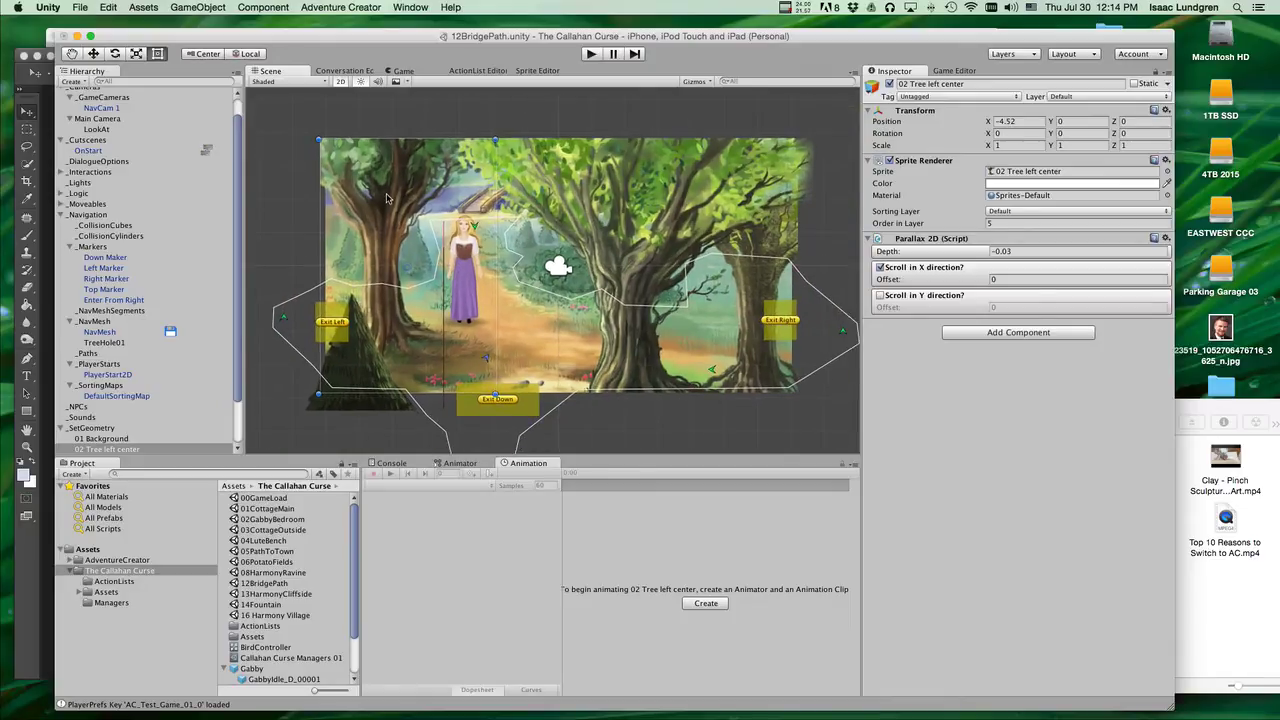
drag(495, 393, 367, 207)
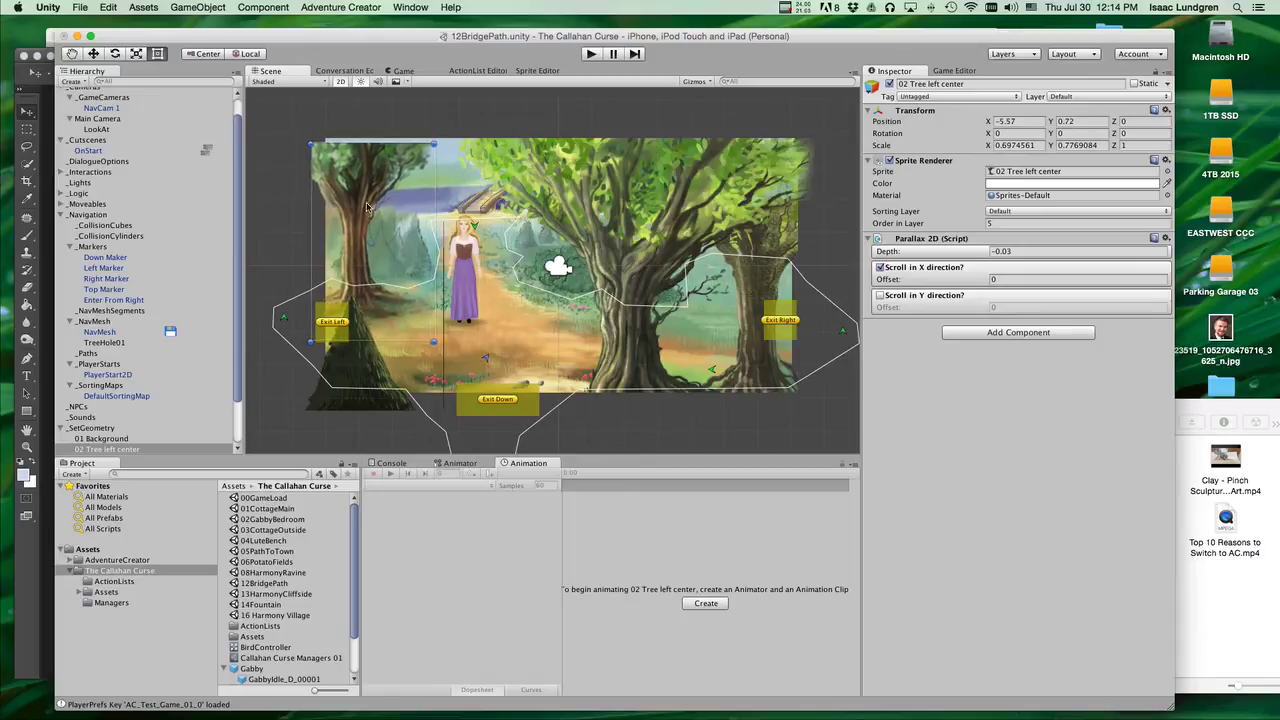
drag(436, 142, 490, 72)
Nudge the tree sprite down to X -4.51, Y 1.01
drag(366, 224, 380, 246)
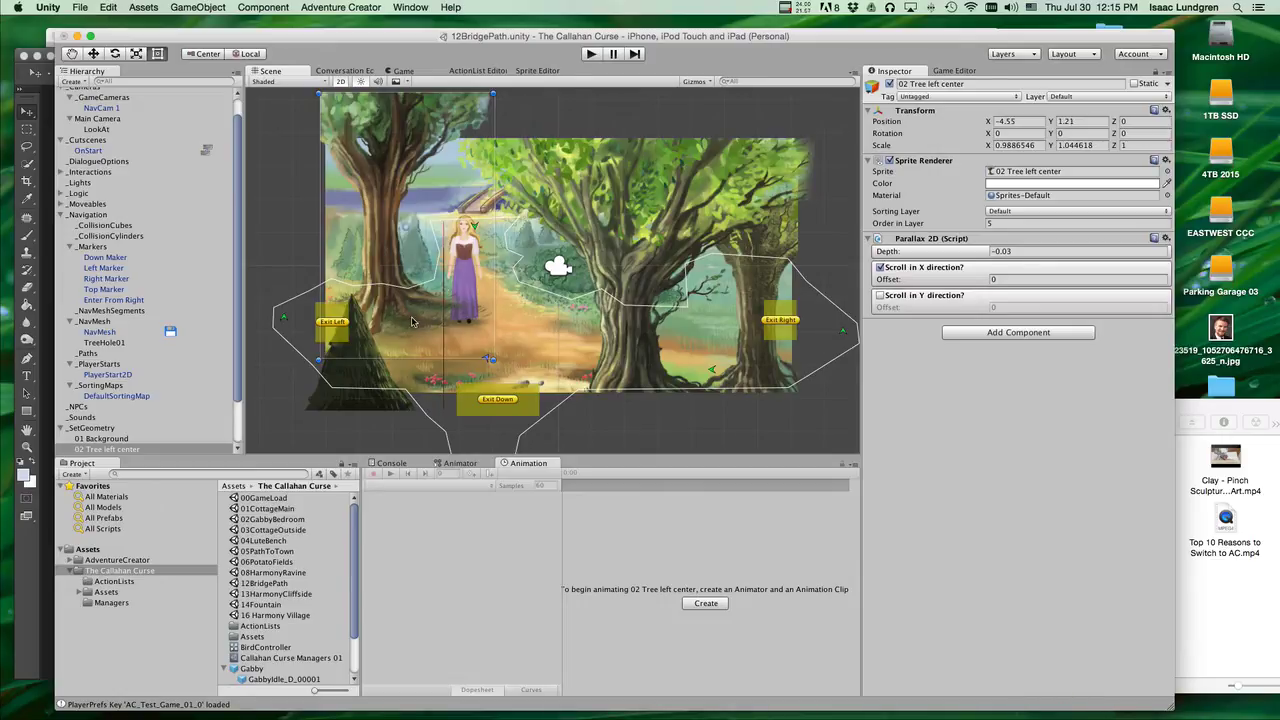
drag(391, 218, 391, 229)
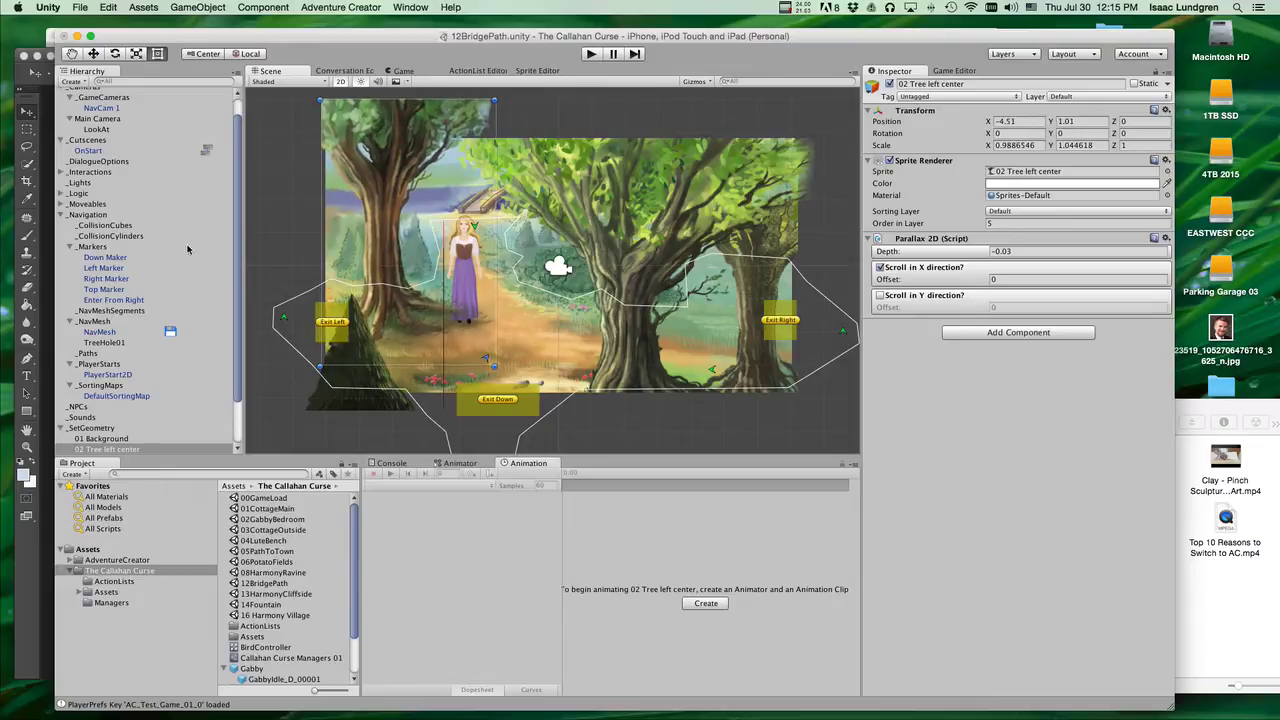
scroll(130, 285, up, 1)
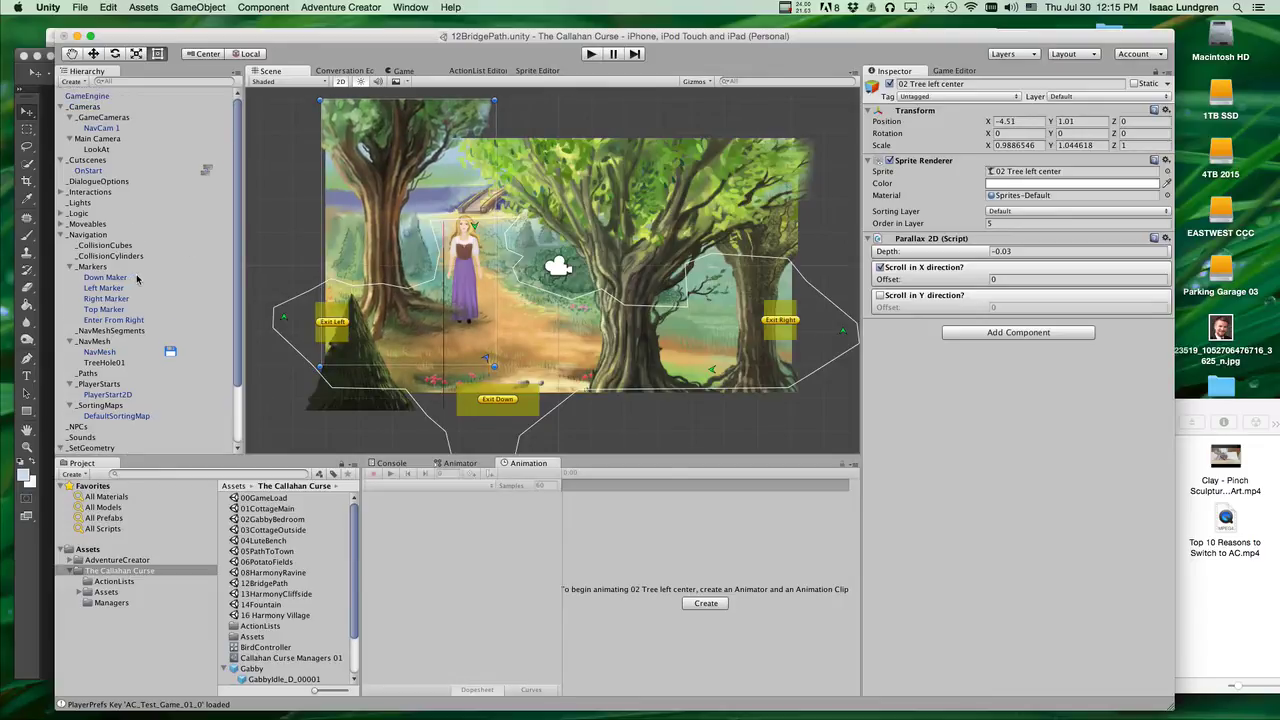
Undo the left tree sprite's resize with Cmd+Z
scroll(128, 277, down, 2)
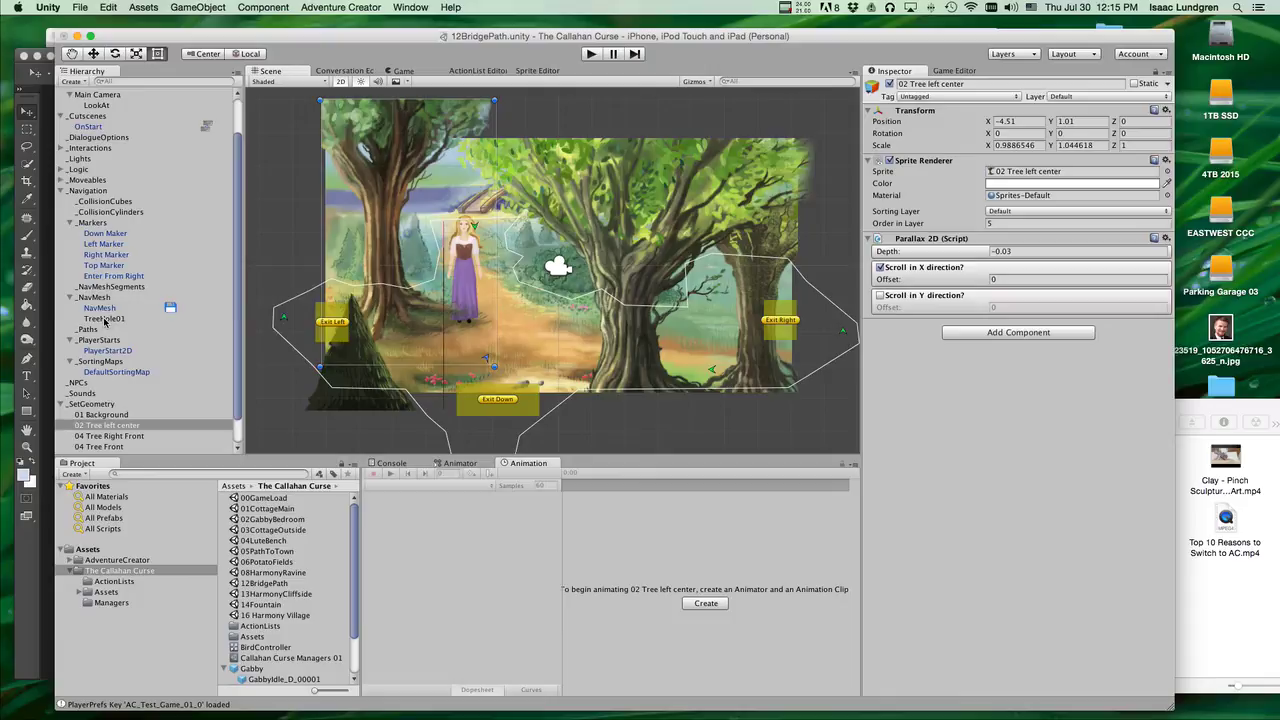
click(104, 319)
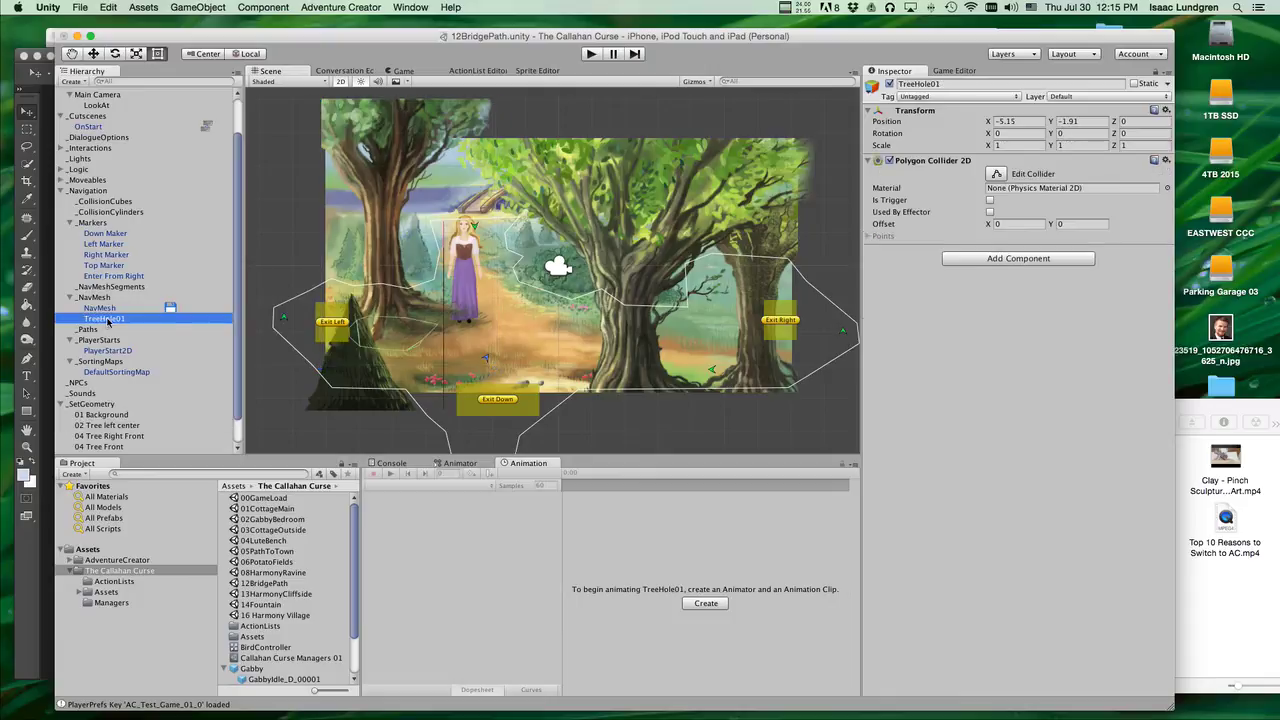
click(382, 320)
key(super+z)
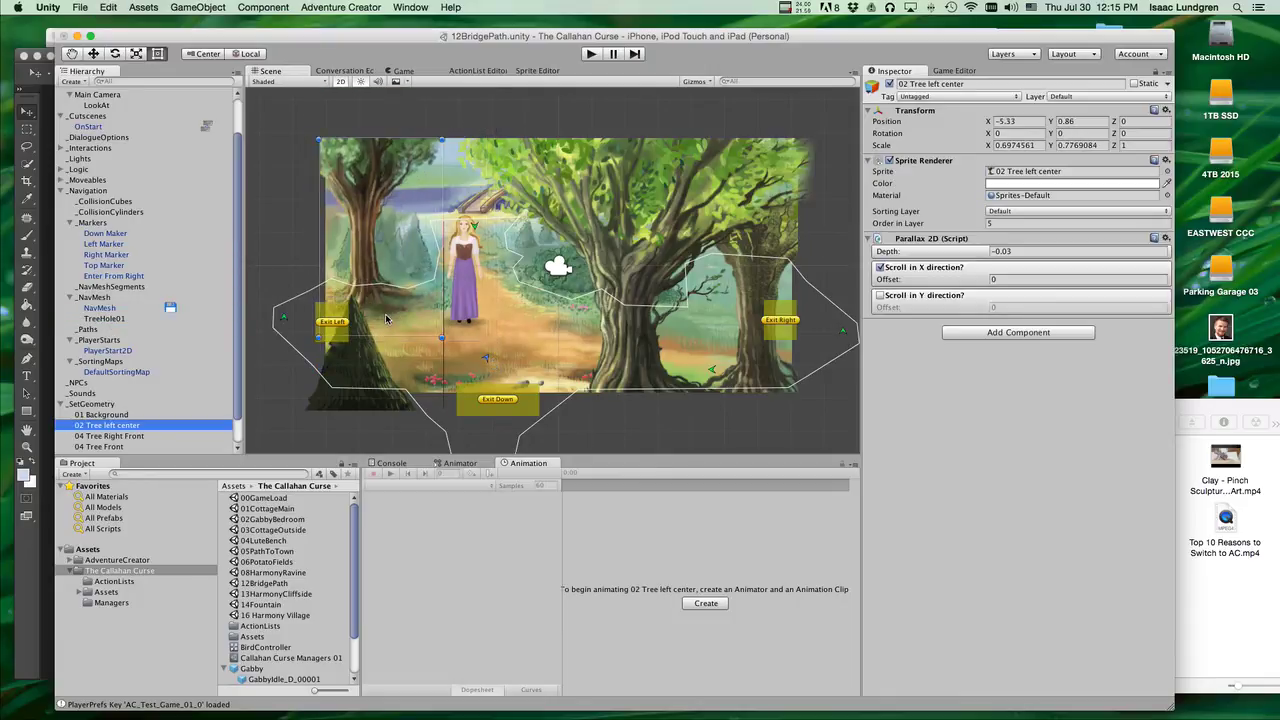
key(super+z)
Select NavMesh and set its Number of holes to 3
click(107, 320)
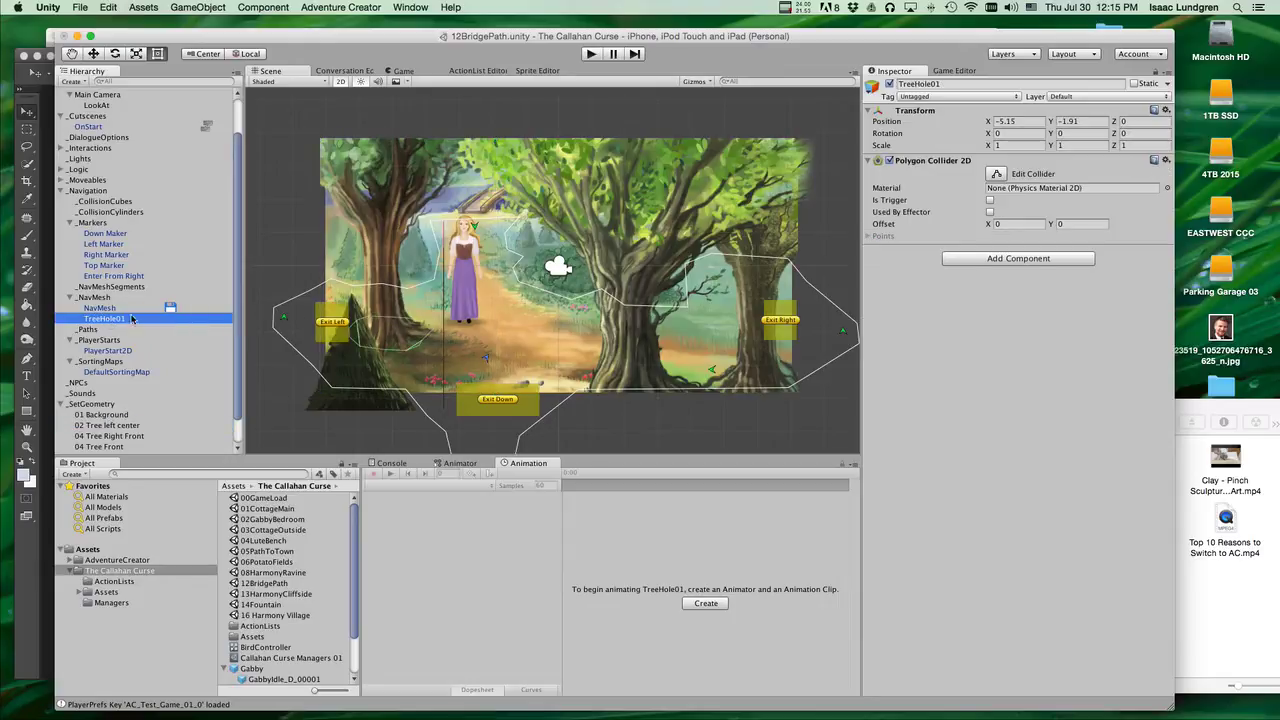
key(Up)
key(Down)
click(100, 308)
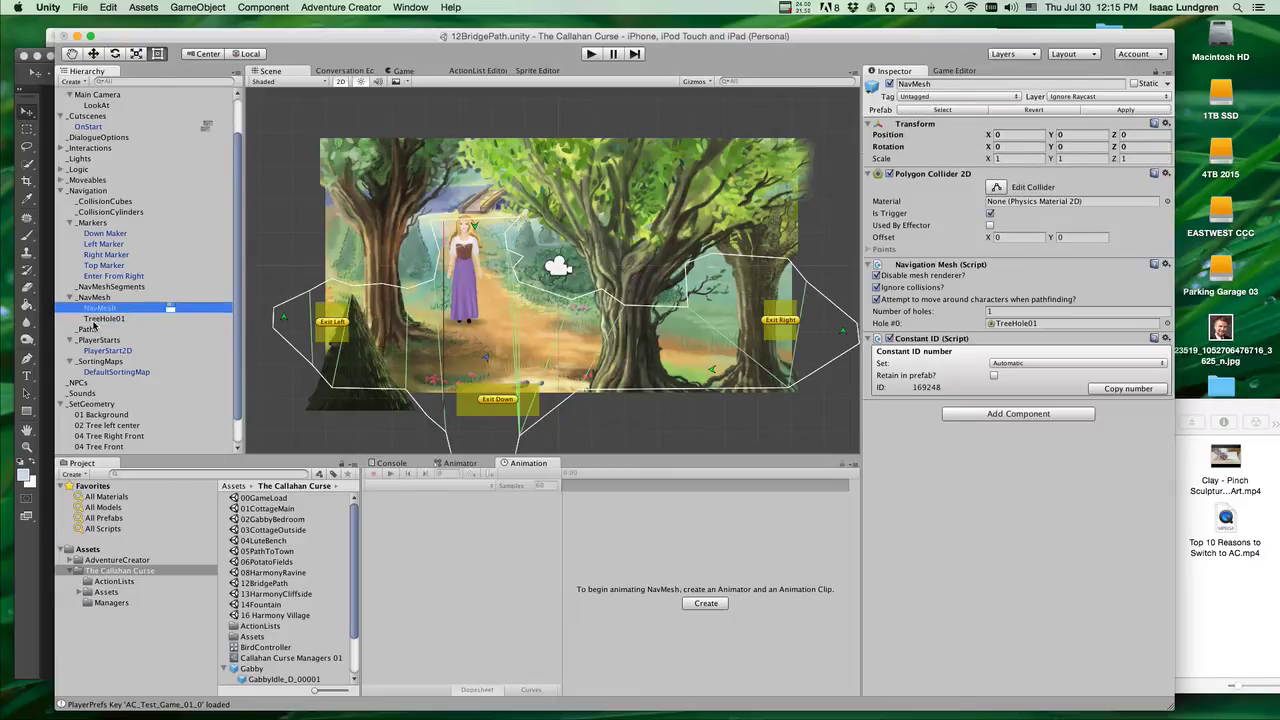
drag(98, 320, 137, 318)
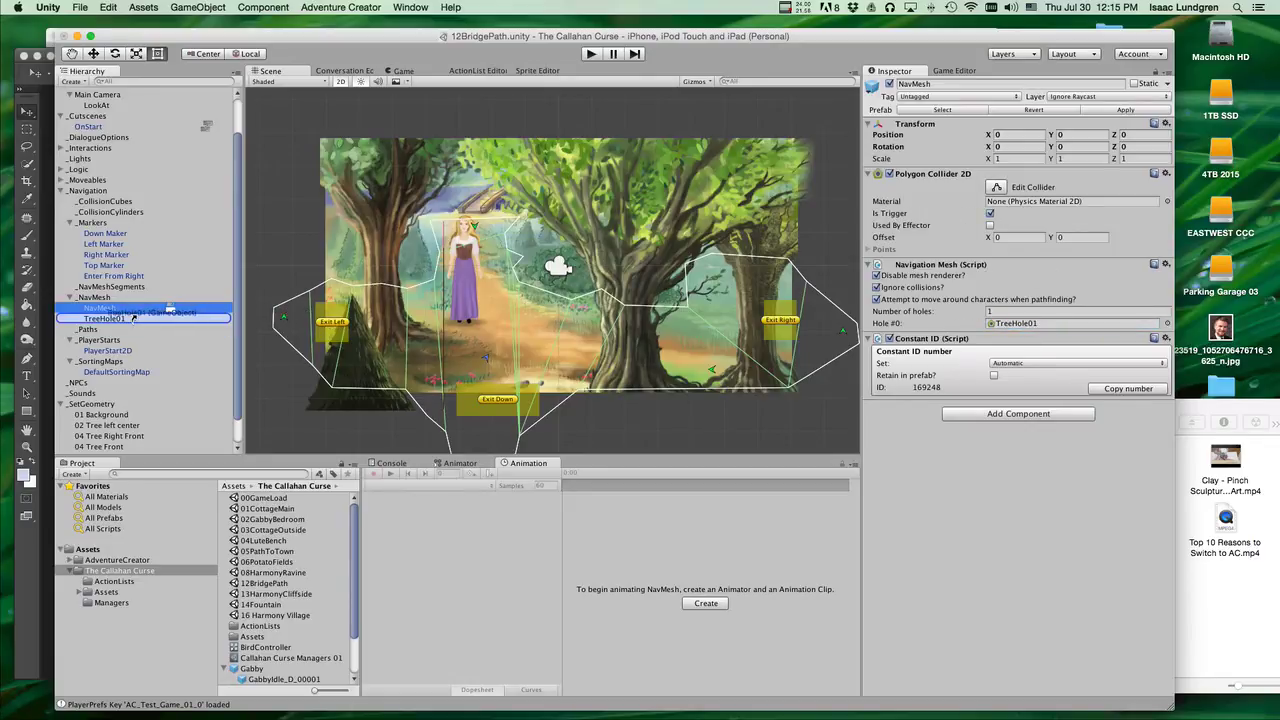
click(1012, 314)
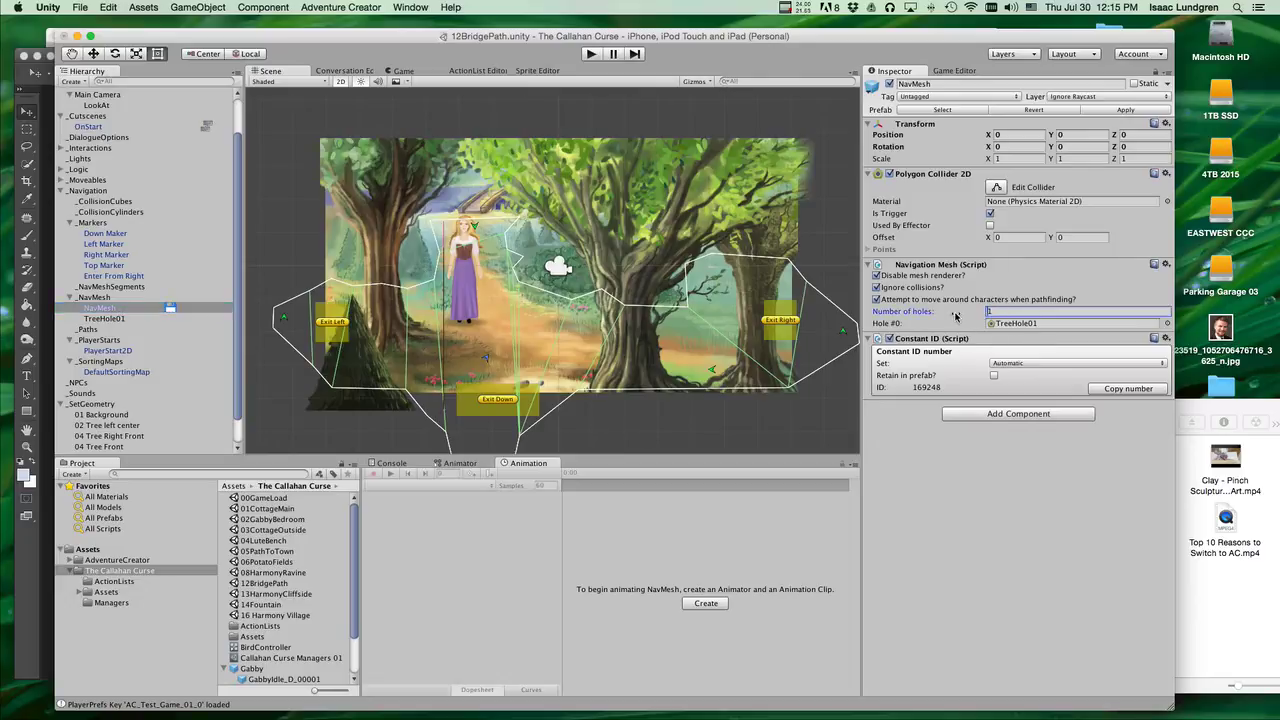
key(BackSpace)
text(3)
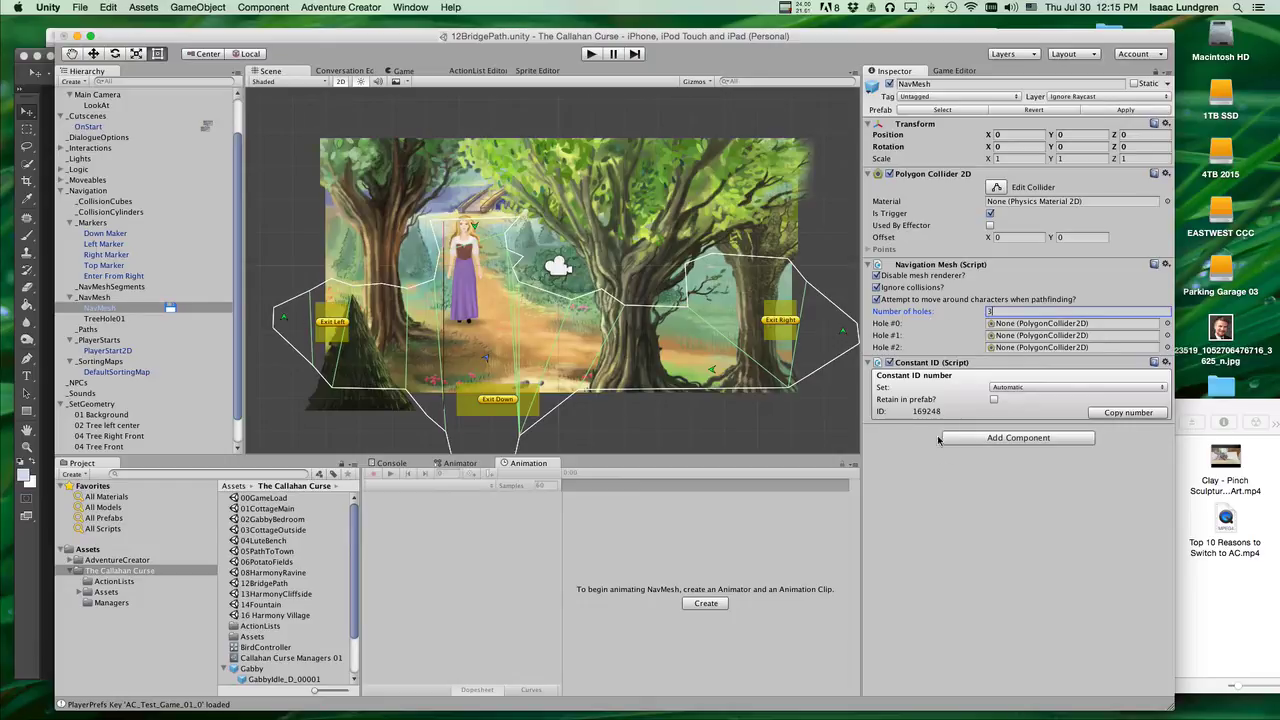
key(Return)
Reduce the NavMesh holes to 1 and assign TreeHole01 to Hole #0
click(104, 318)
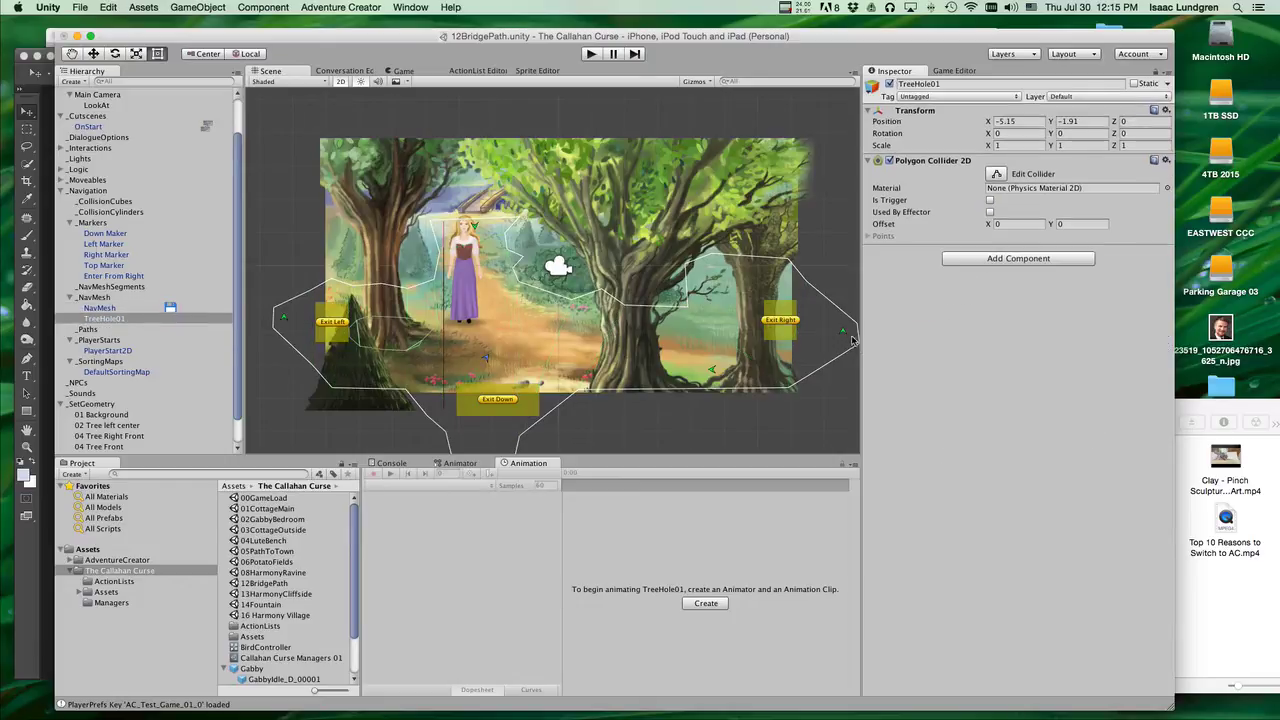
click(100, 308)
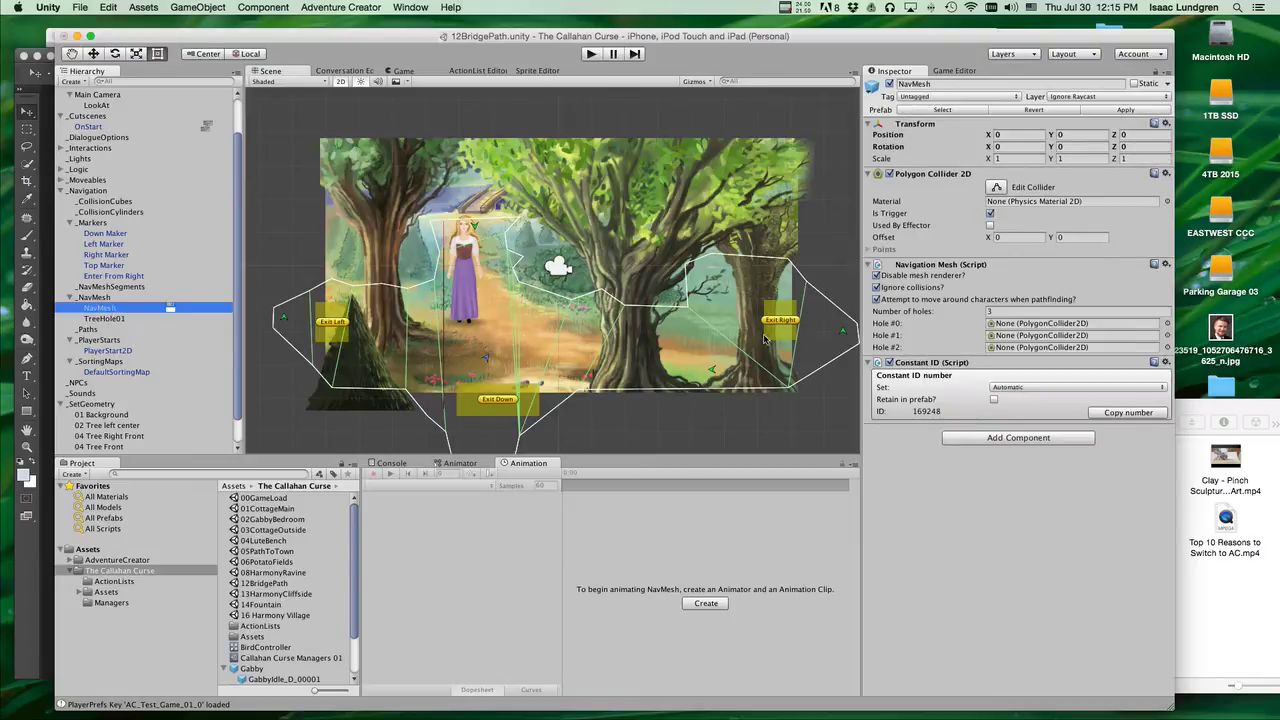
click(1030, 311)
text(1)
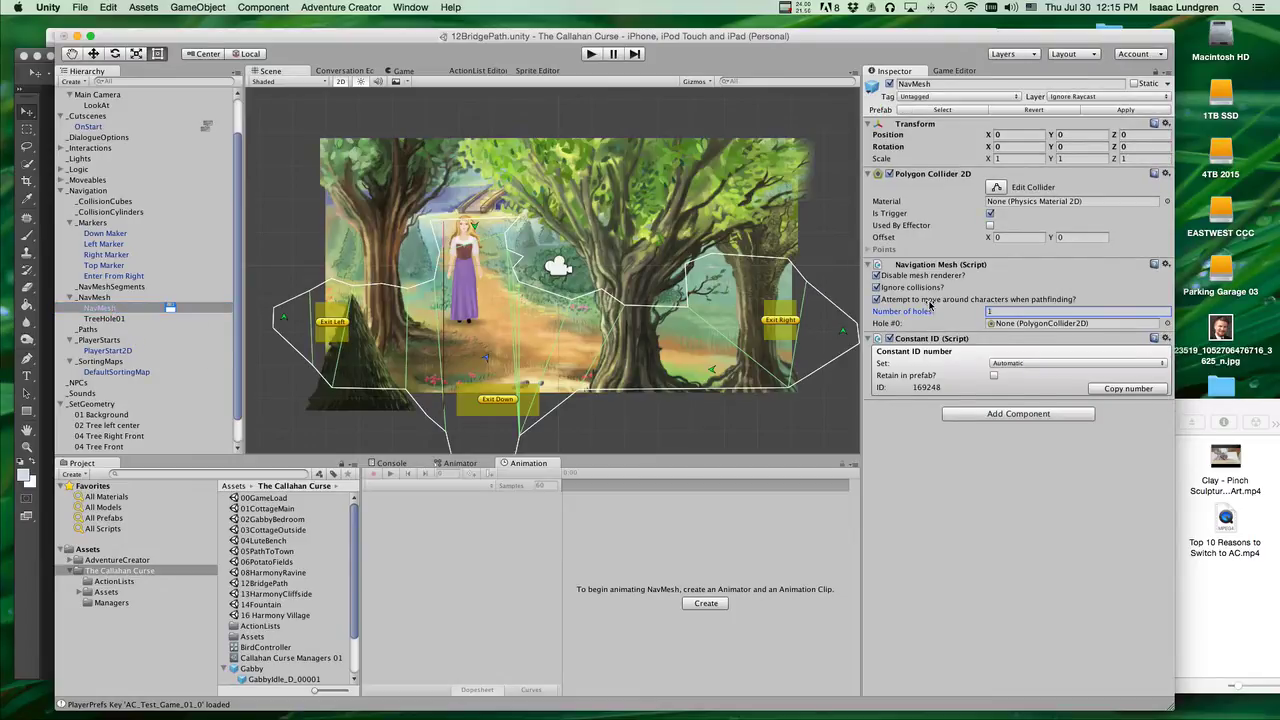
drag(143, 321, 1015, 324)
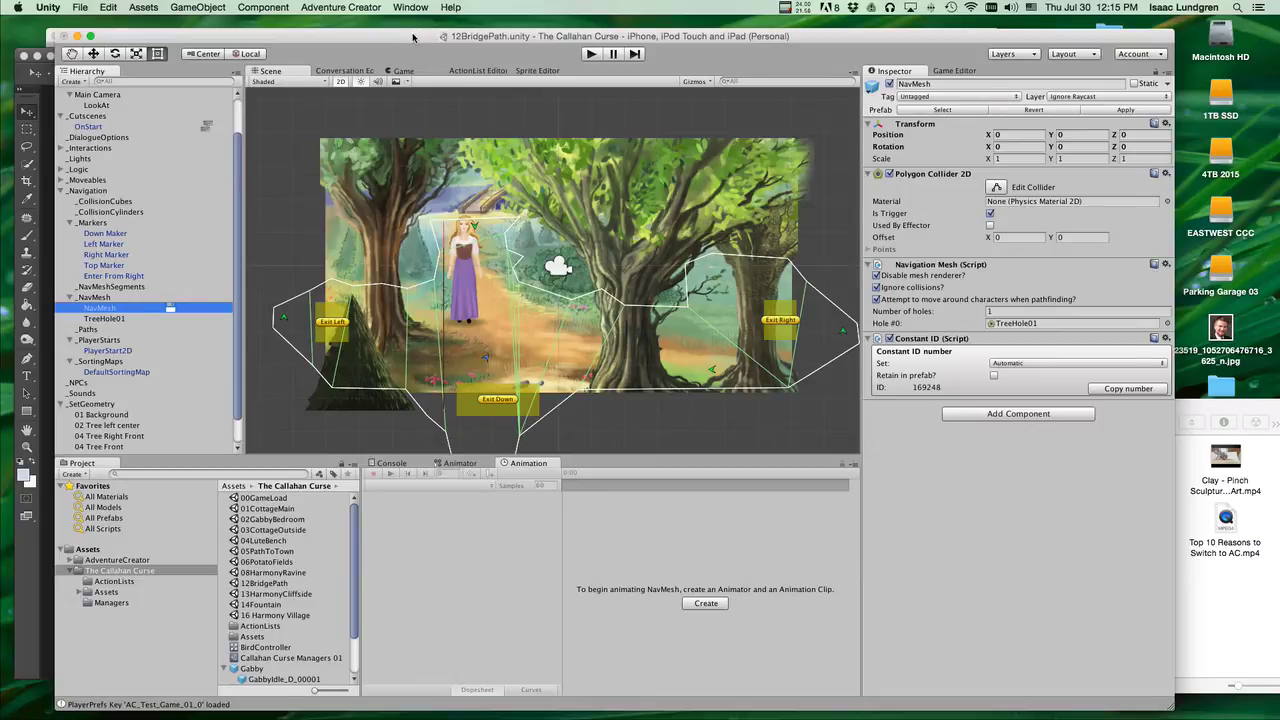
Browse the Project panel to Assets > Animation > Characters > Gabriella > Walk Cycle
drag(415, 37, 414, 36)
scroll(262, 600, down, 3)
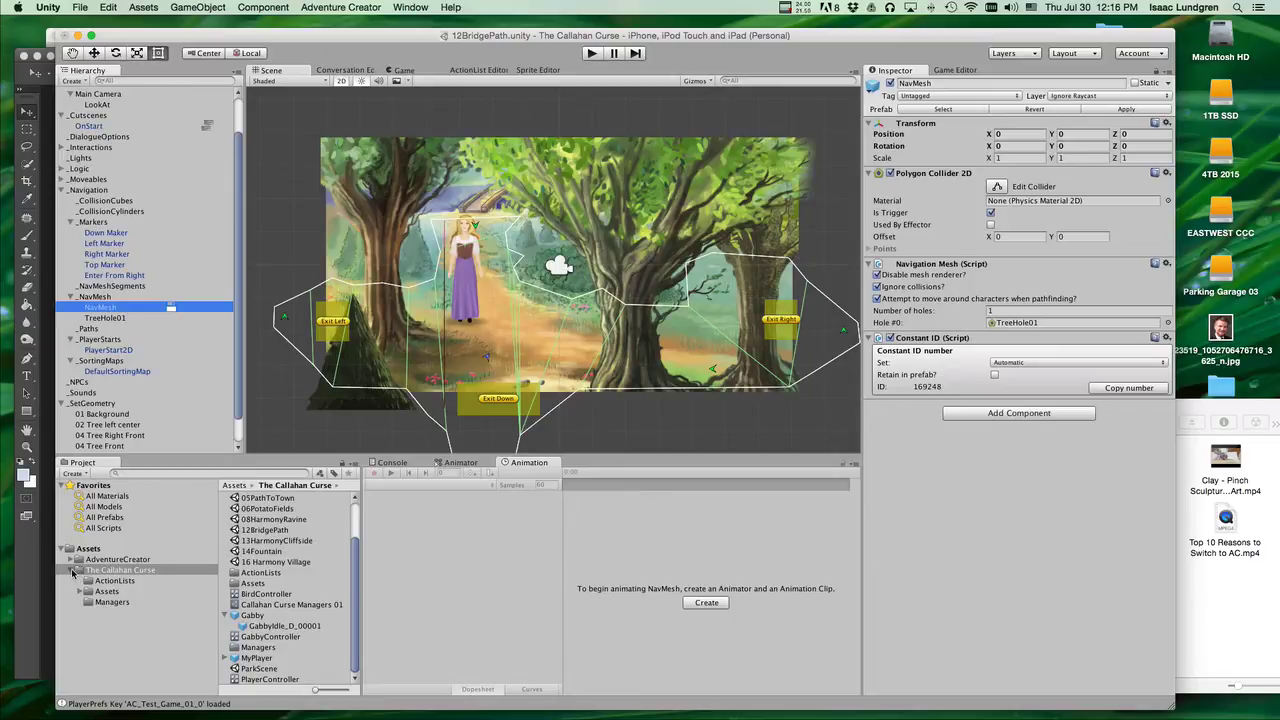
double_click(258, 584)
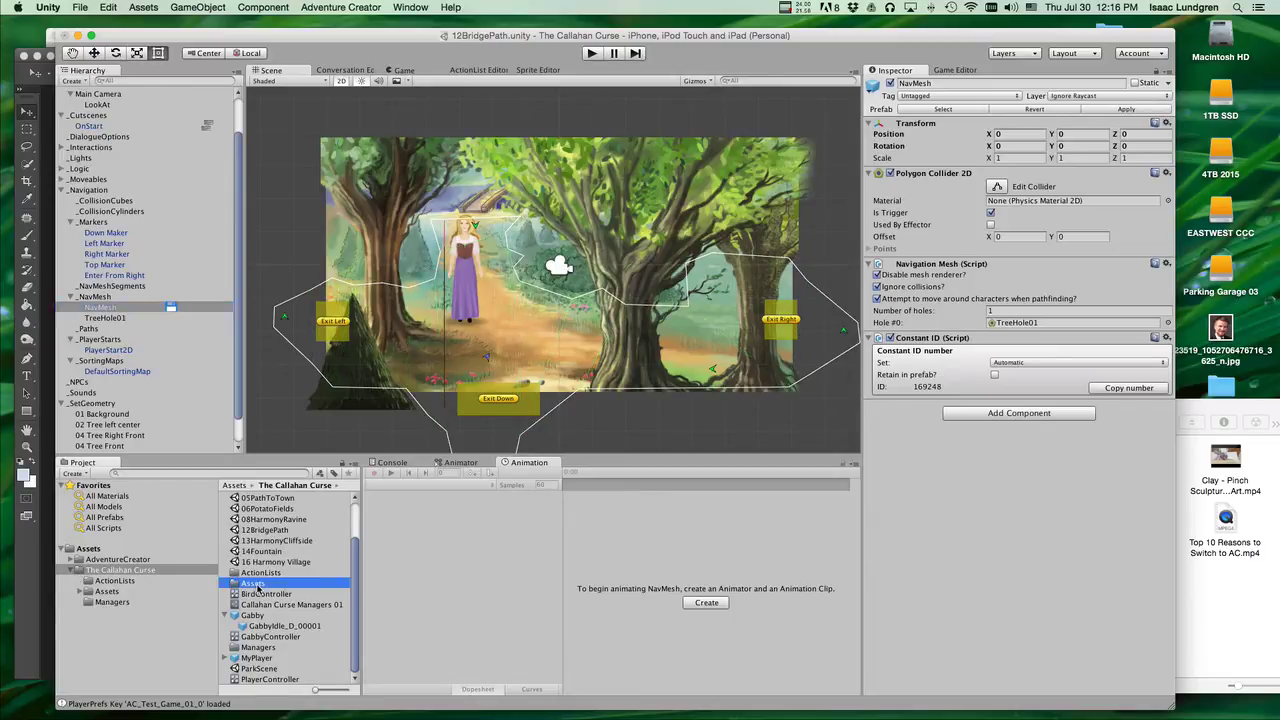
double_click(260, 497)
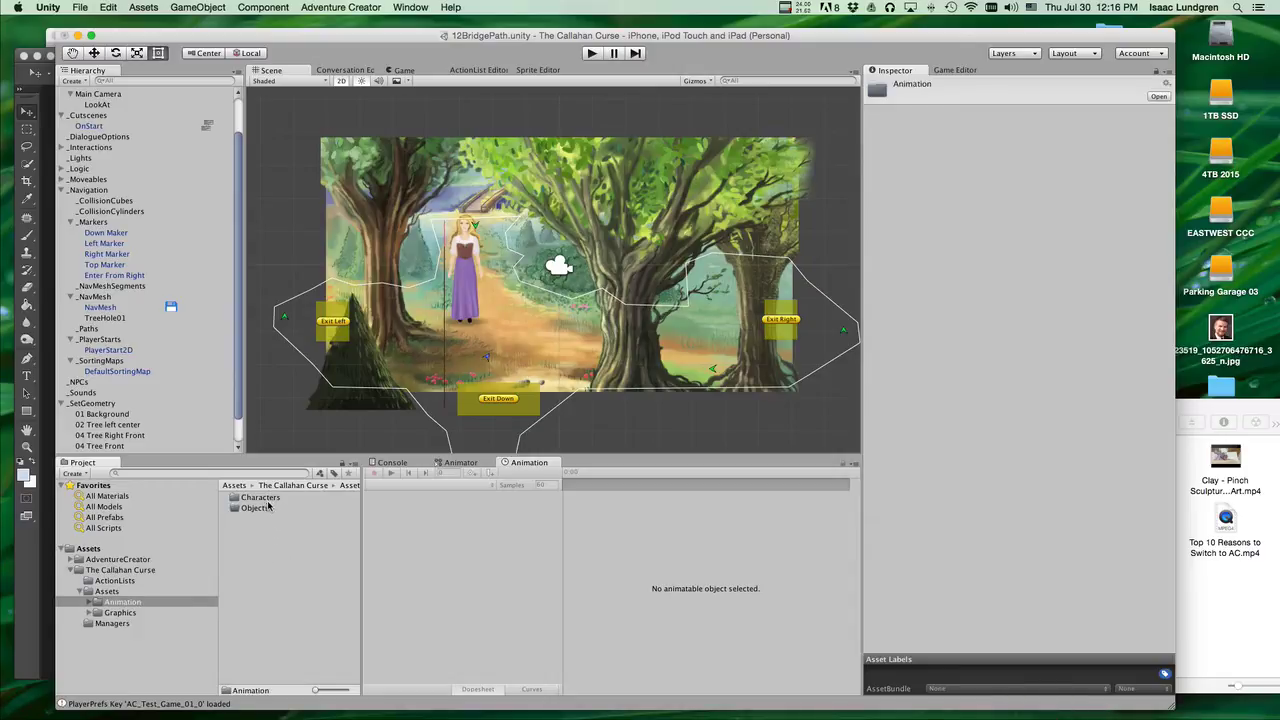
click(242, 498)
double_click(240, 498)
click(236, 499)
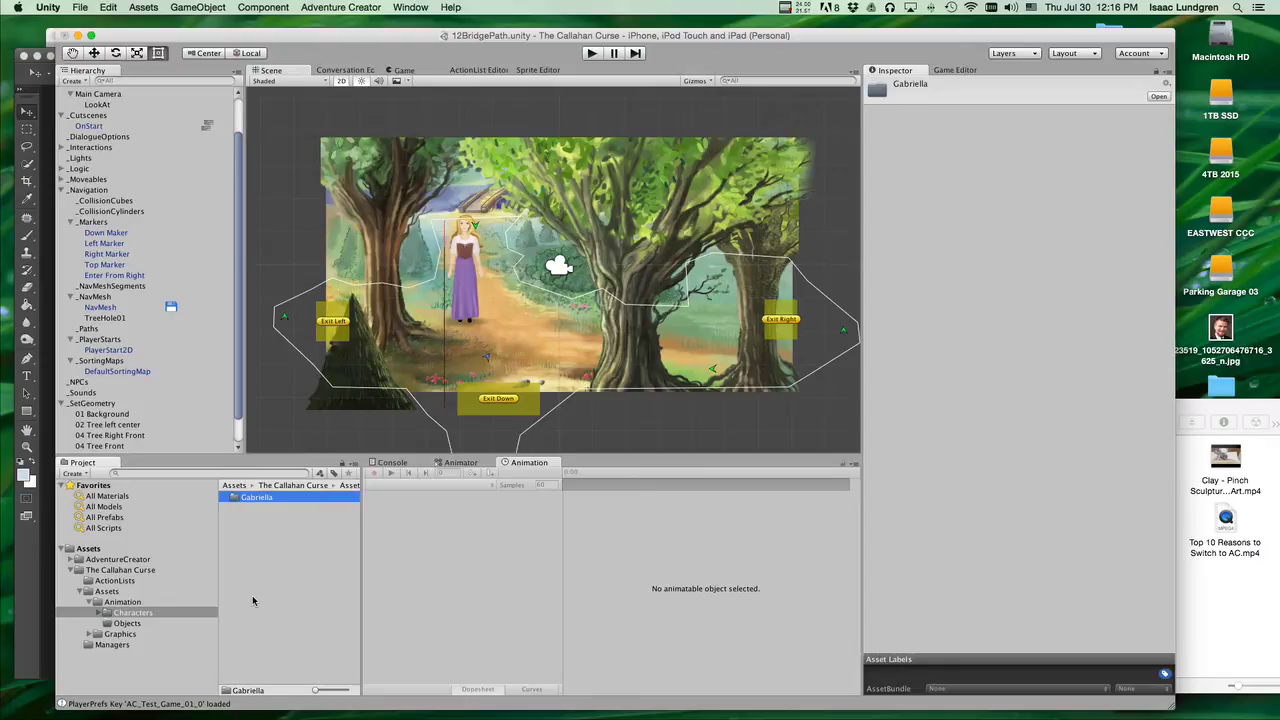
click(150, 613)
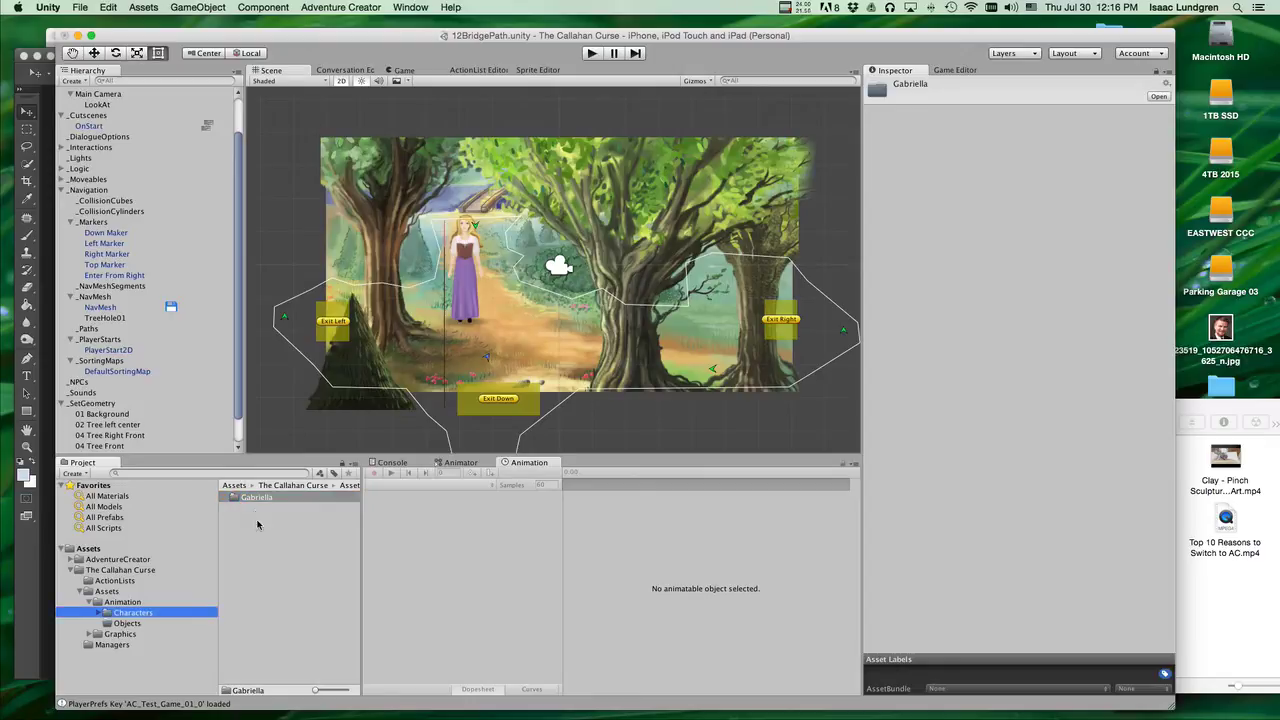
double_click(244, 498)
double_click(236, 508)
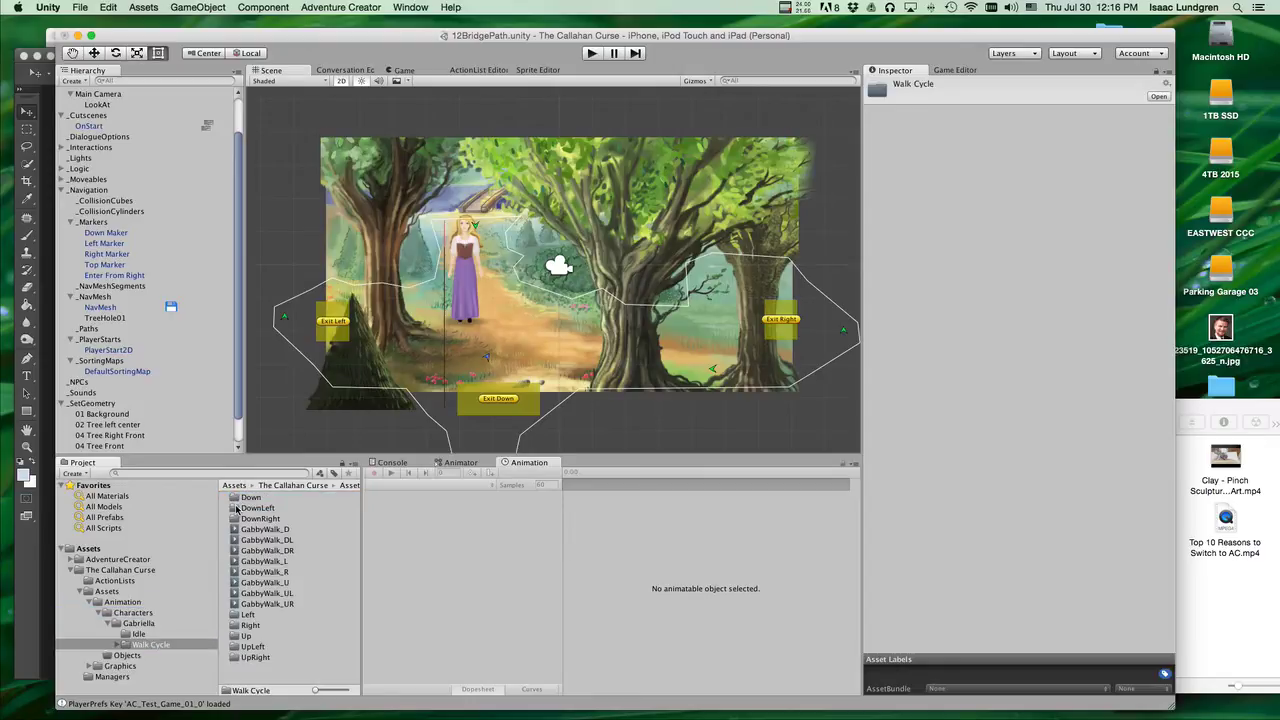
Inspect the GabbyWalk_D, GabbyWalk_DL and GabbyWalk_DR clips, ending back on GabbyWalk_D
click(290, 530)
click(292, 540)
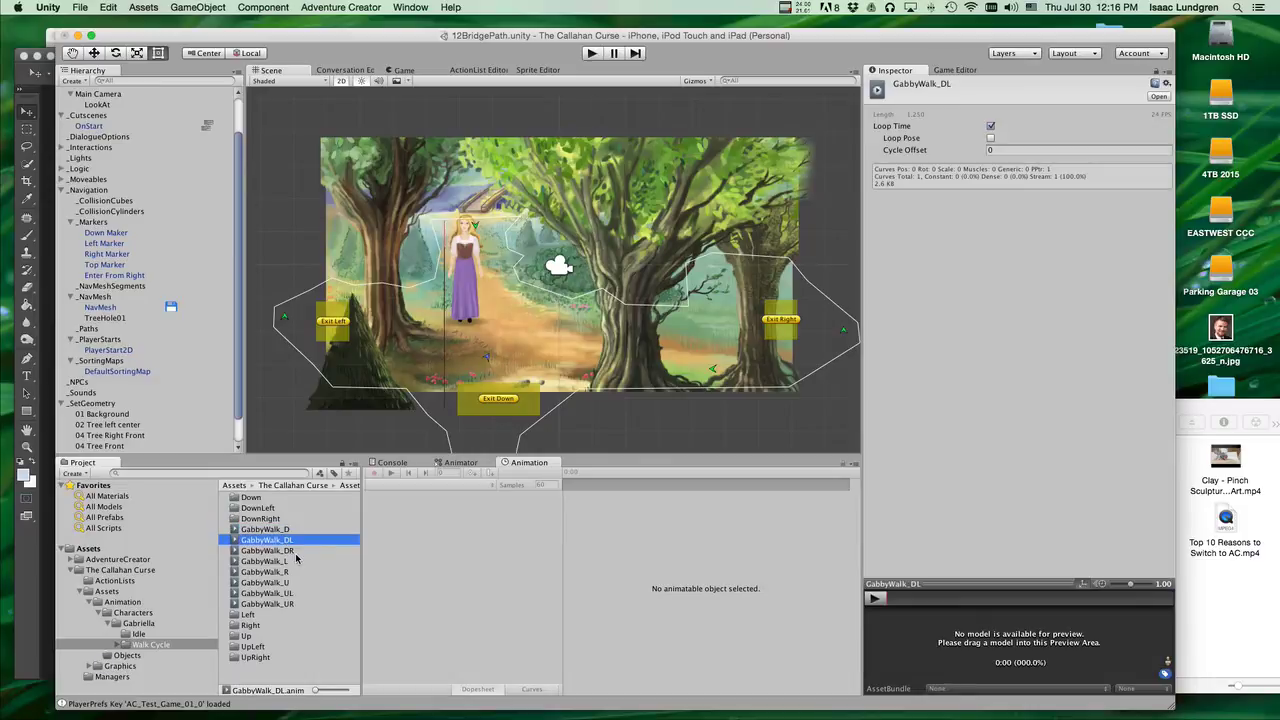
click(297, 551)
key(Up)
key(Up)
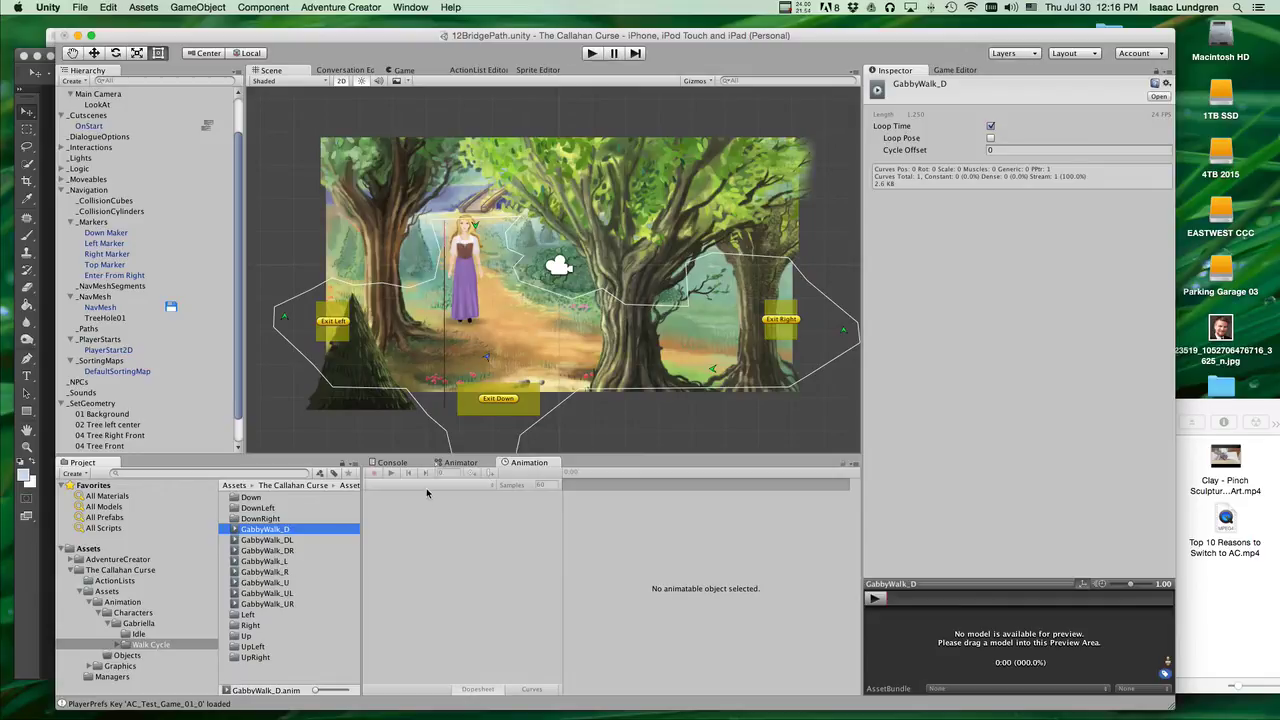
Select Gabby's GabbyIdle_D_00001 sprite object and preview the GabbyWalk_DL clip
scroll(190, 410, down, 2)
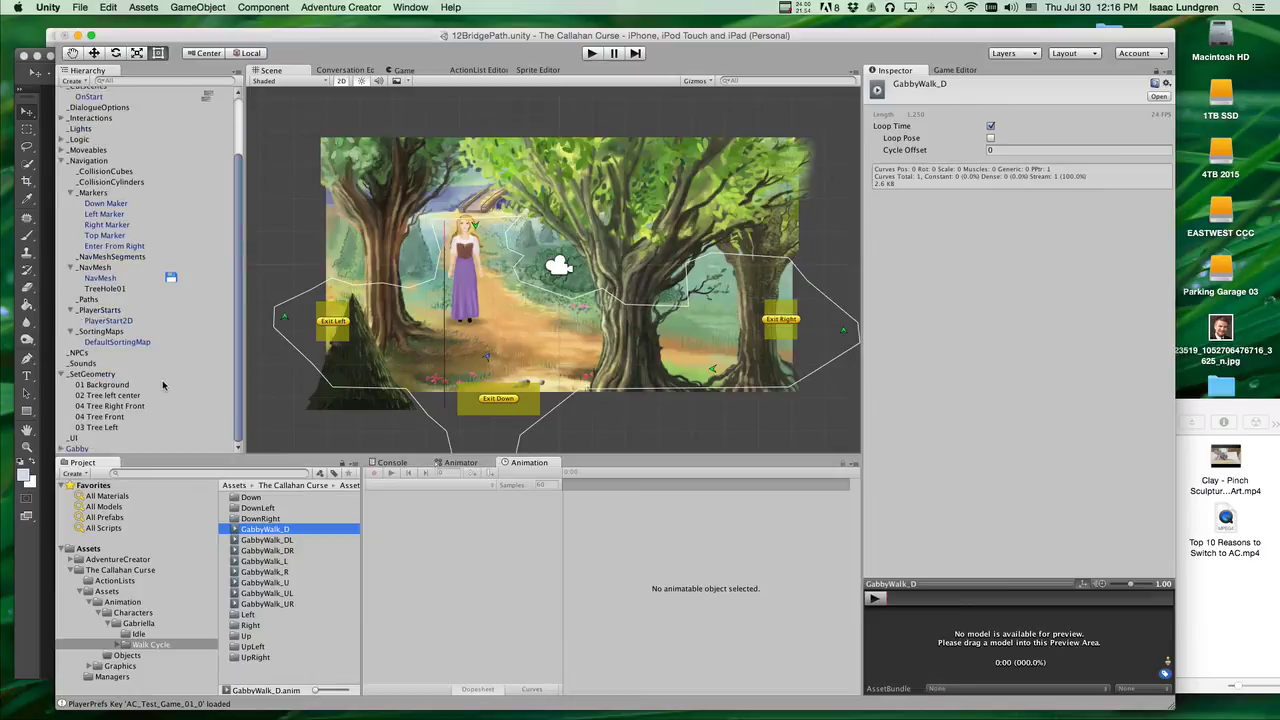
click(63, 449)
scroll(68, 452, down, 1)
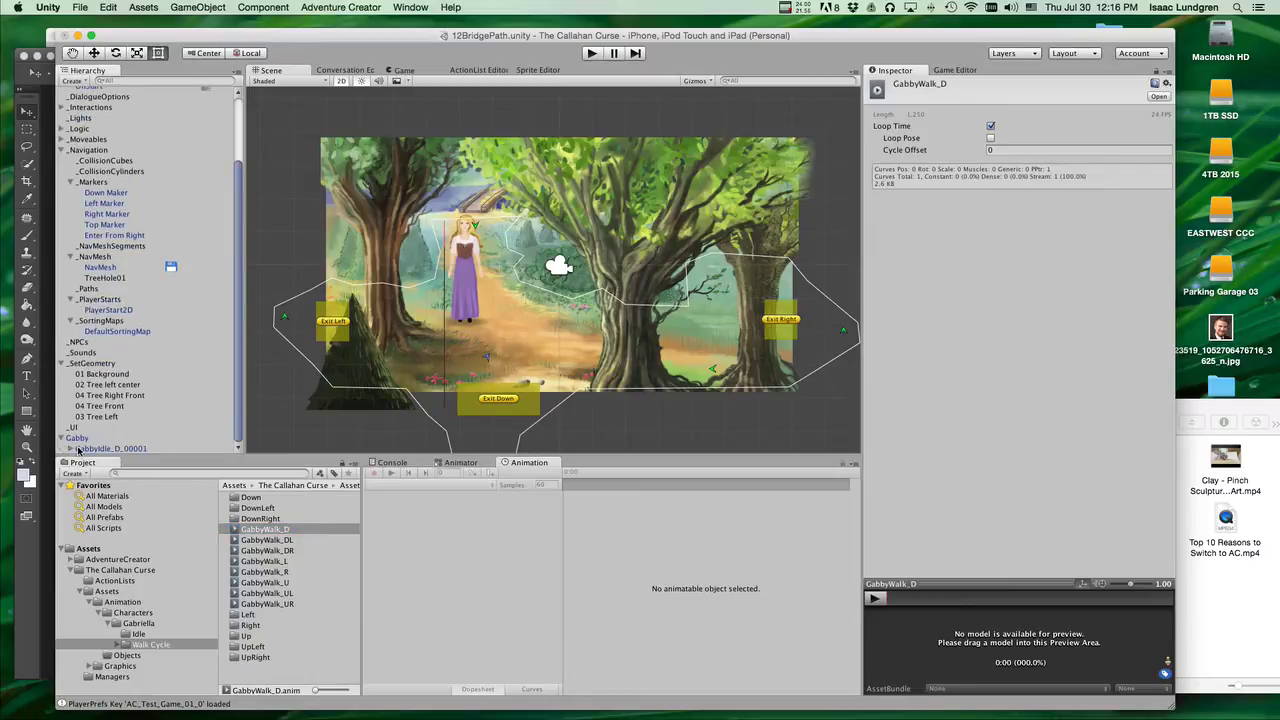
click(76, 449)
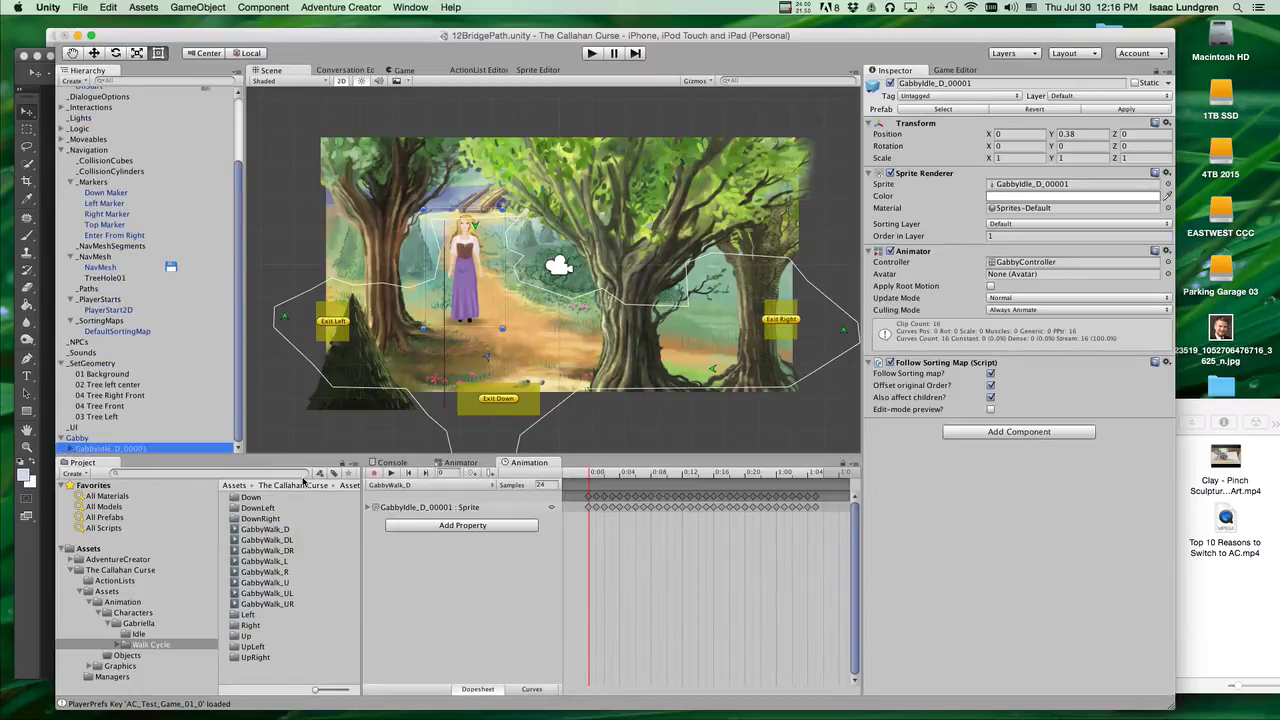
click(406, 486)
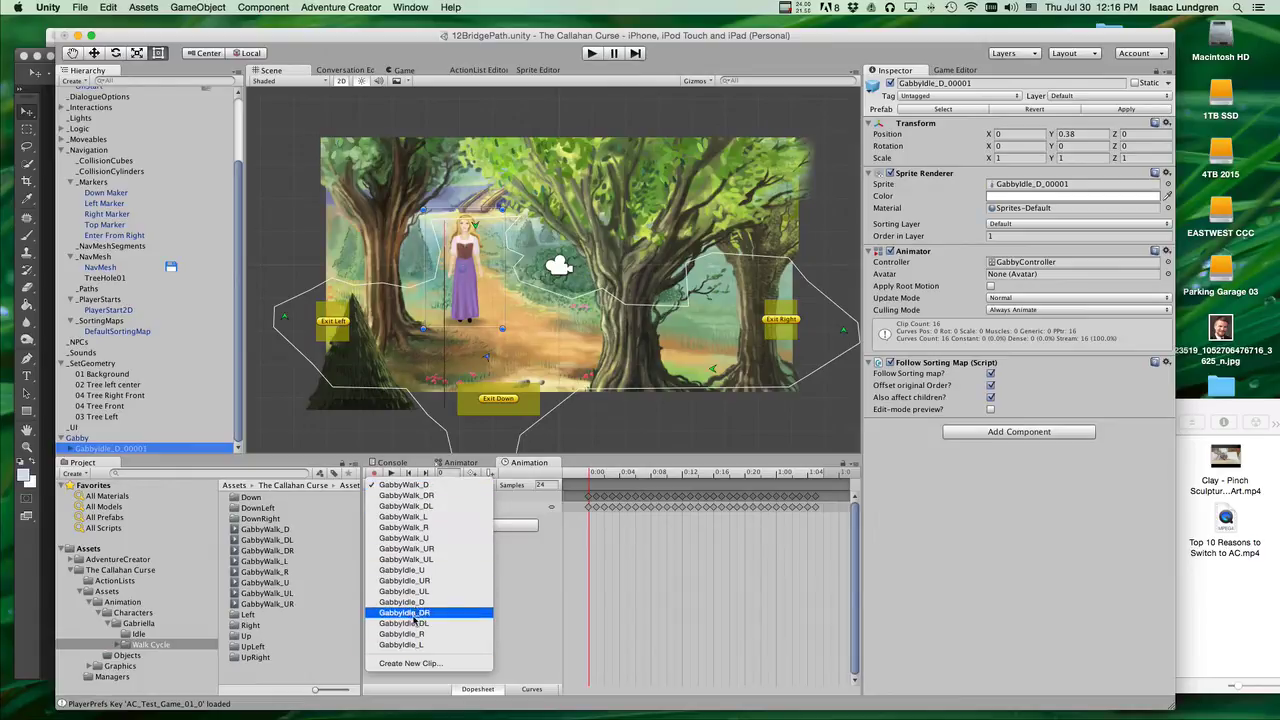
click(442, 507)
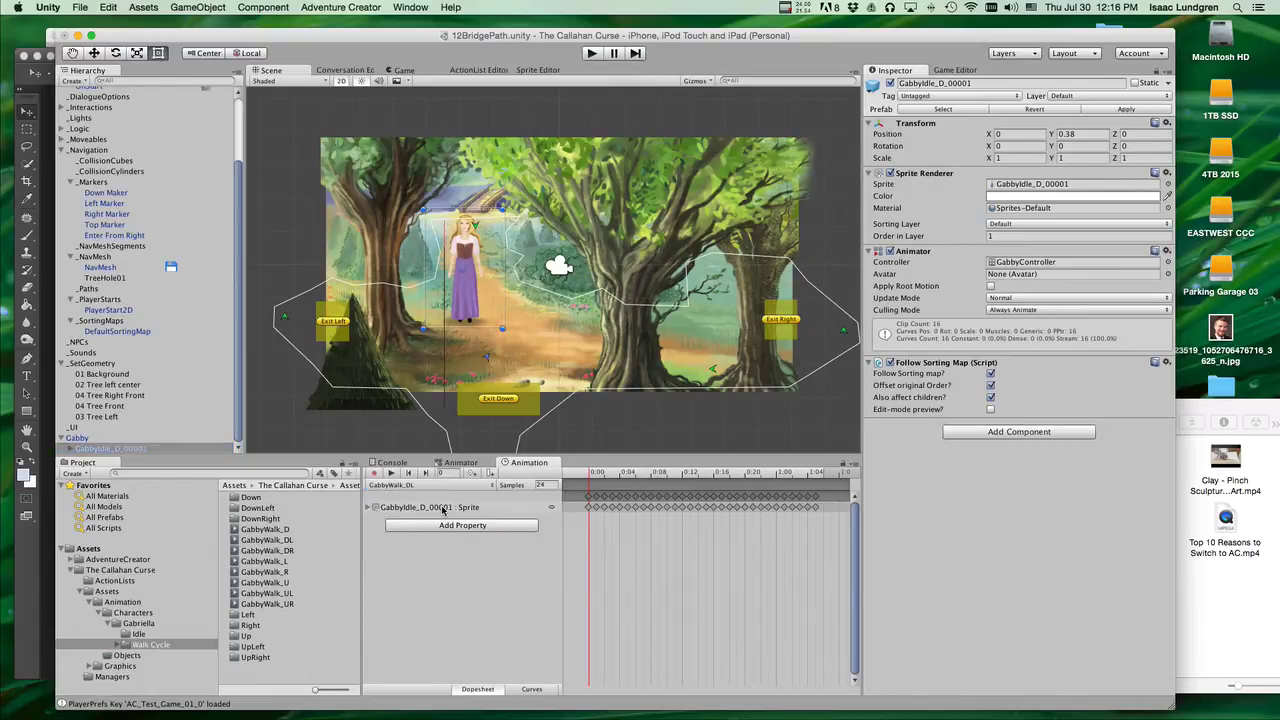
click(392, 473)
Switch the clip to GabbyWalk_UR and select its 24 samples value
click(398, 485)
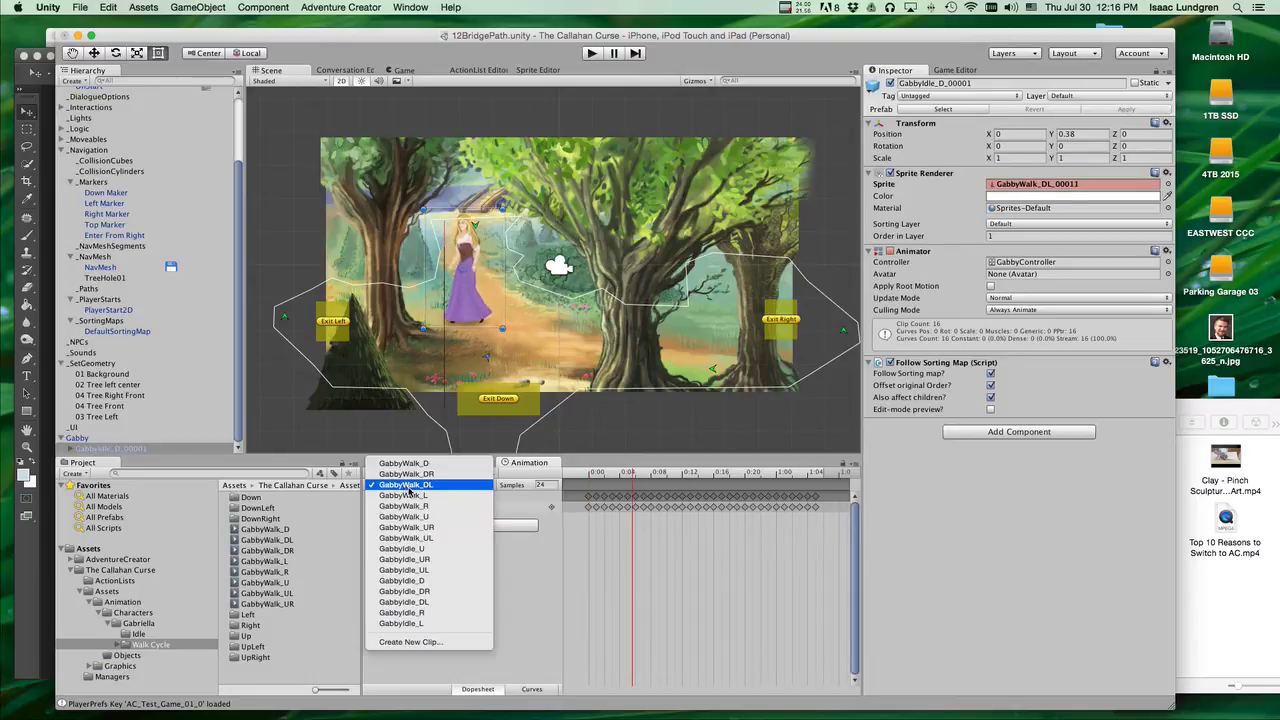
click(430, 529)
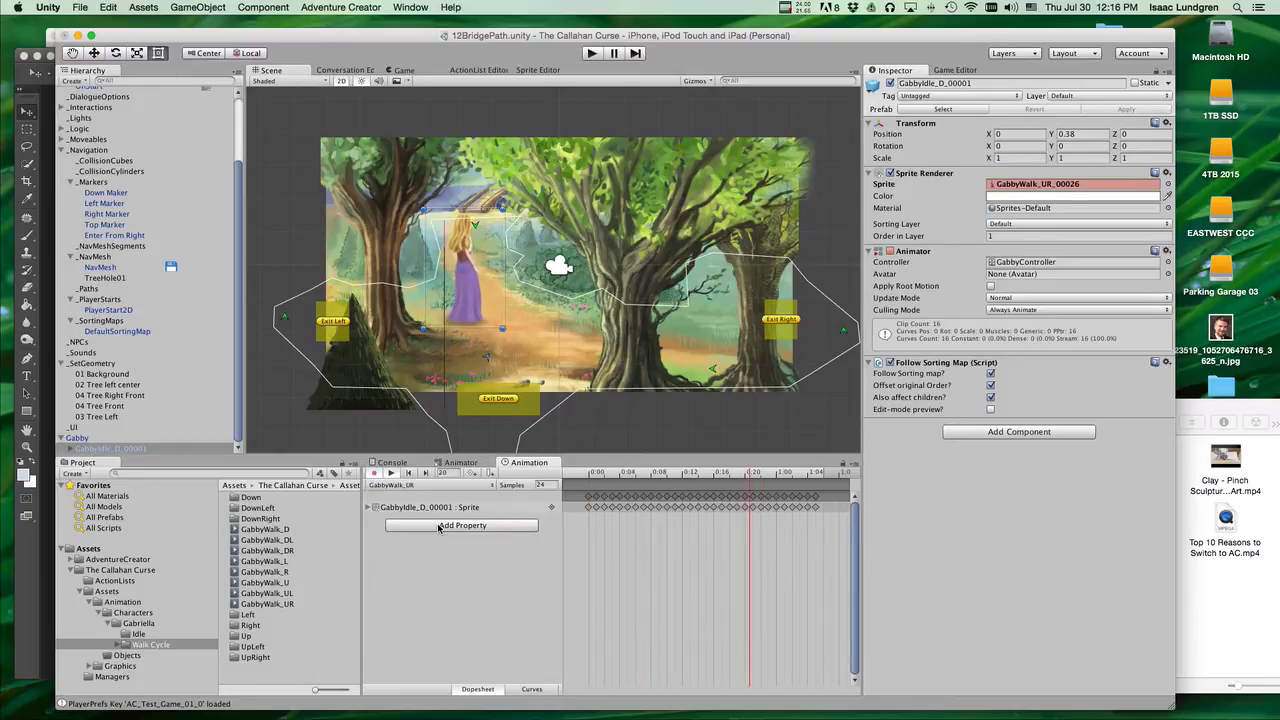
click(539, 486)
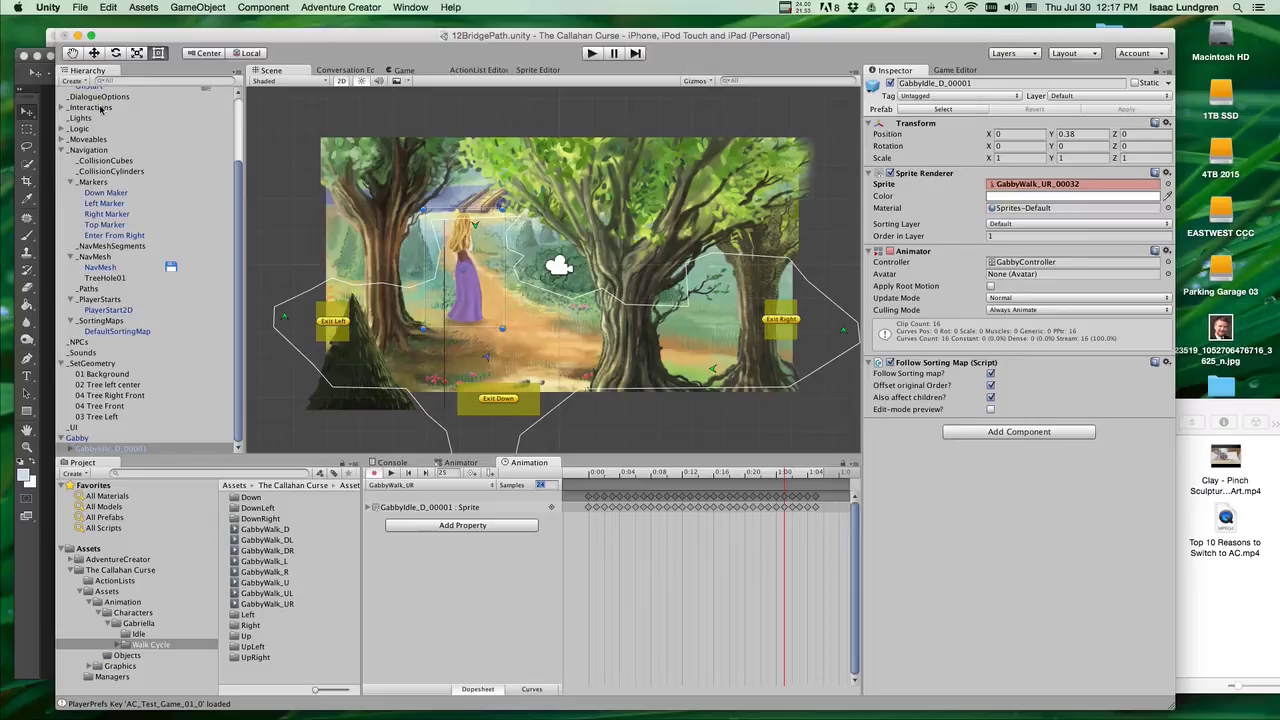
Select 02 Tree left center, then 04 Tree Front to review their Parallax 2D depths
drag(296, 38, 289, 36)
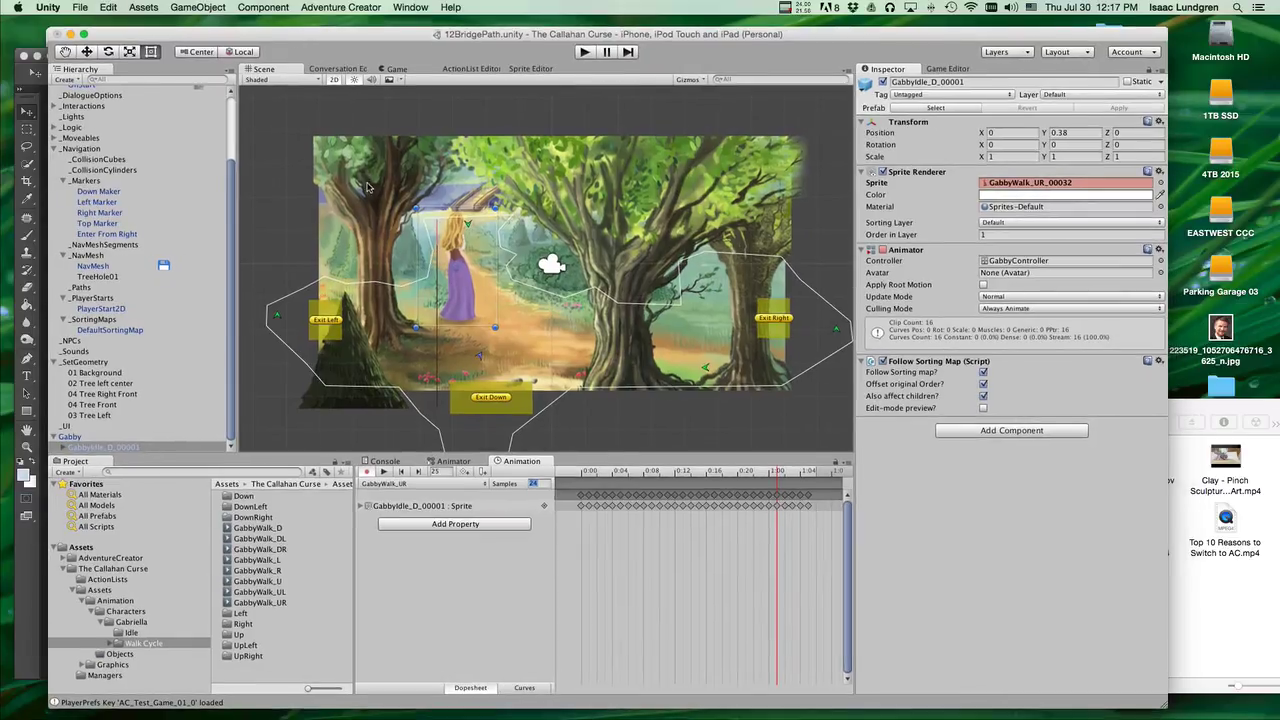
click(379, 219)
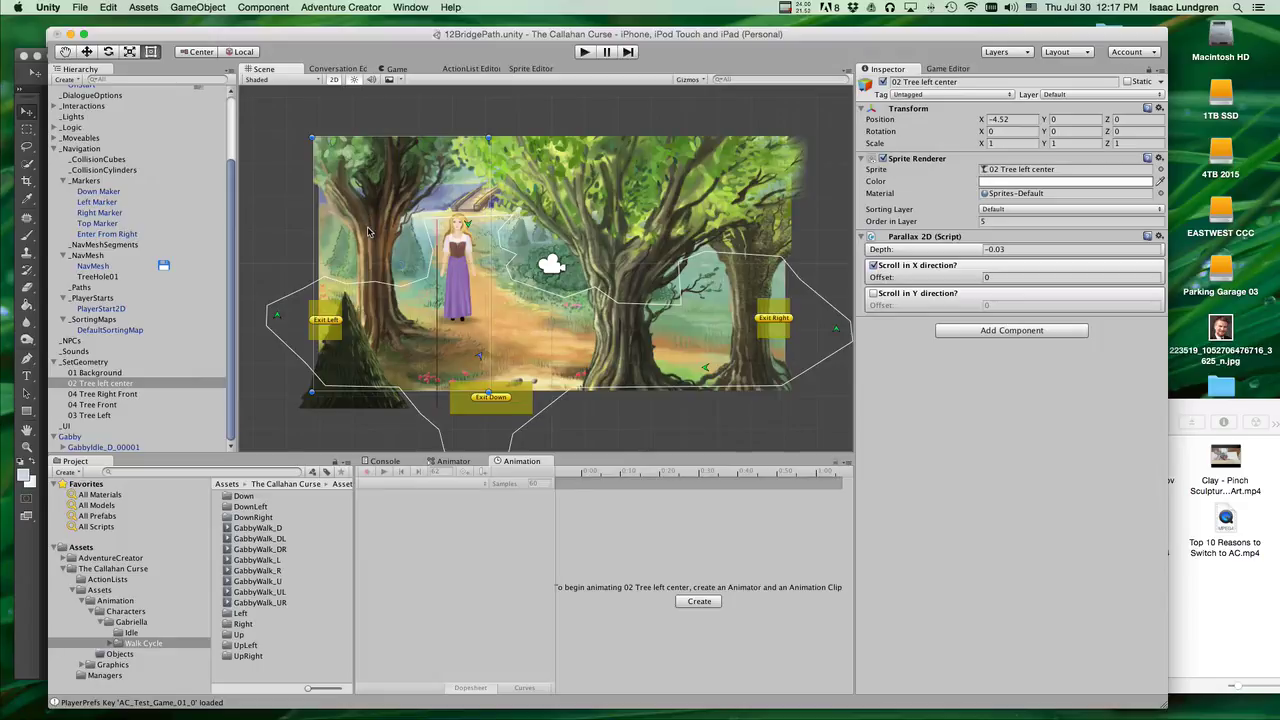
click(586, 244)
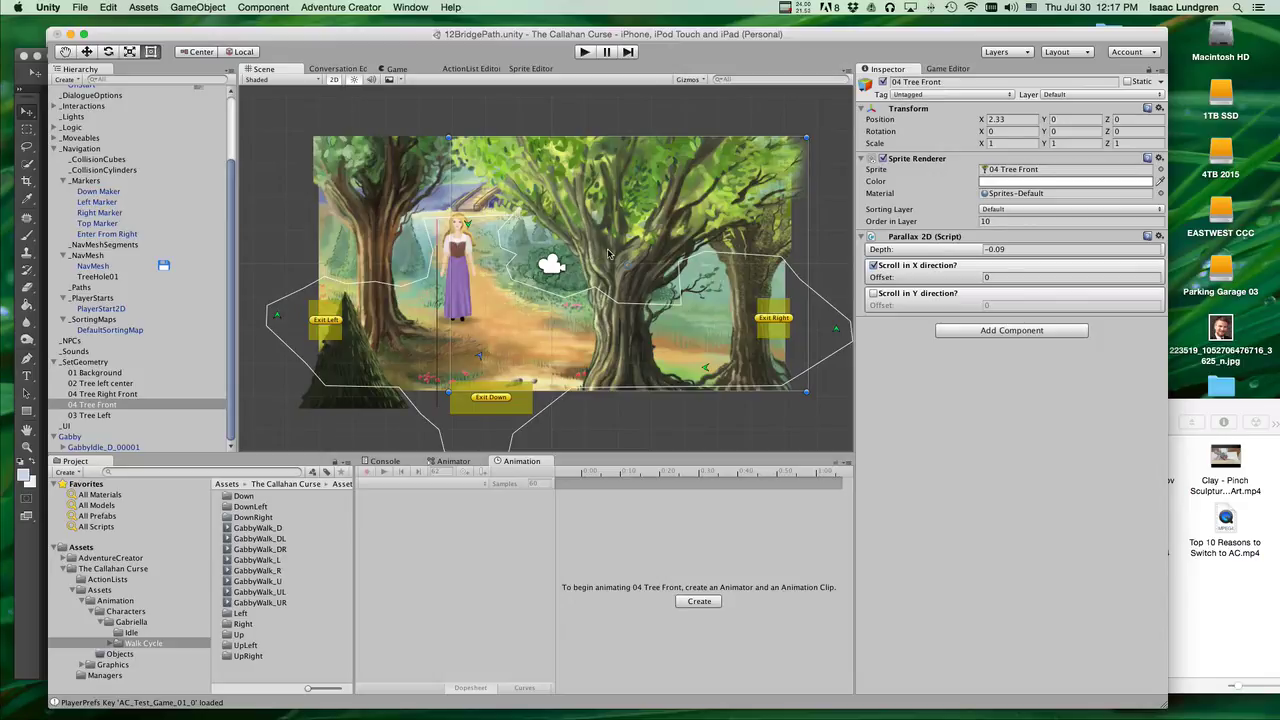
Open 04 Tree Front.png in Photoshop full screen, pick the Brush and add Layer 1
double_click(1050, 172)
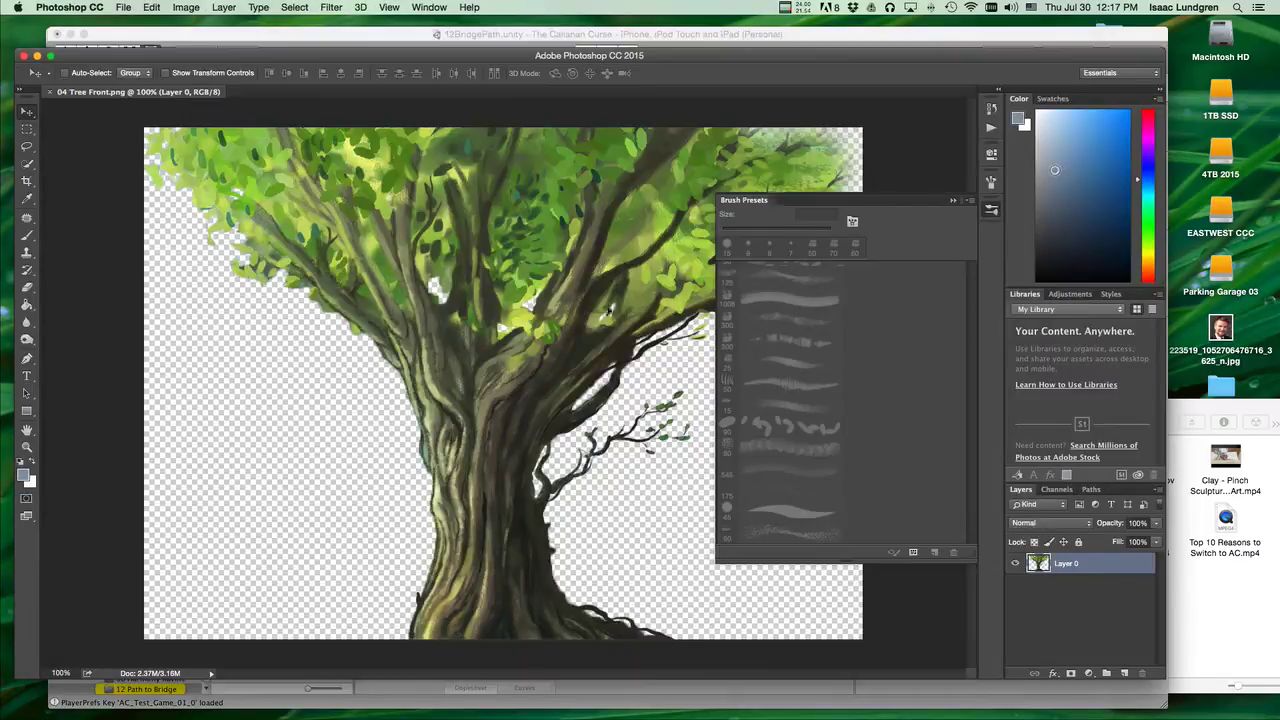
alt+scroll(612, 310, down, 3)
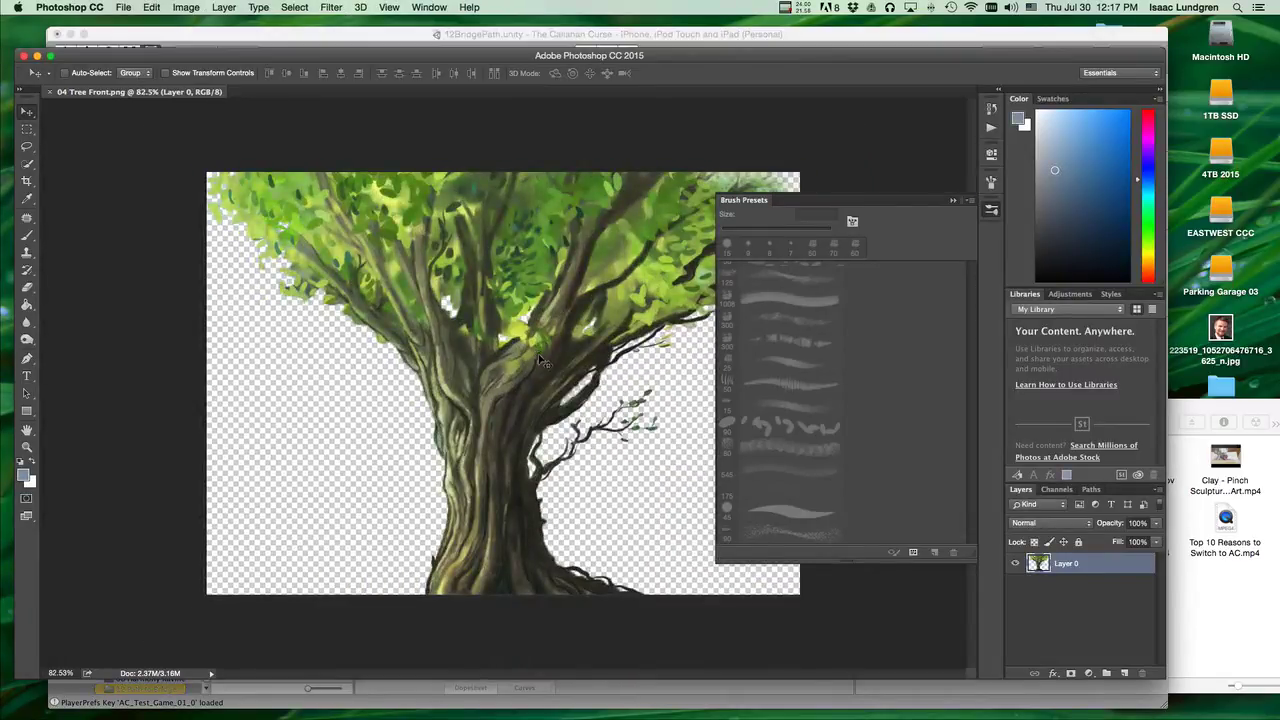
key(f)
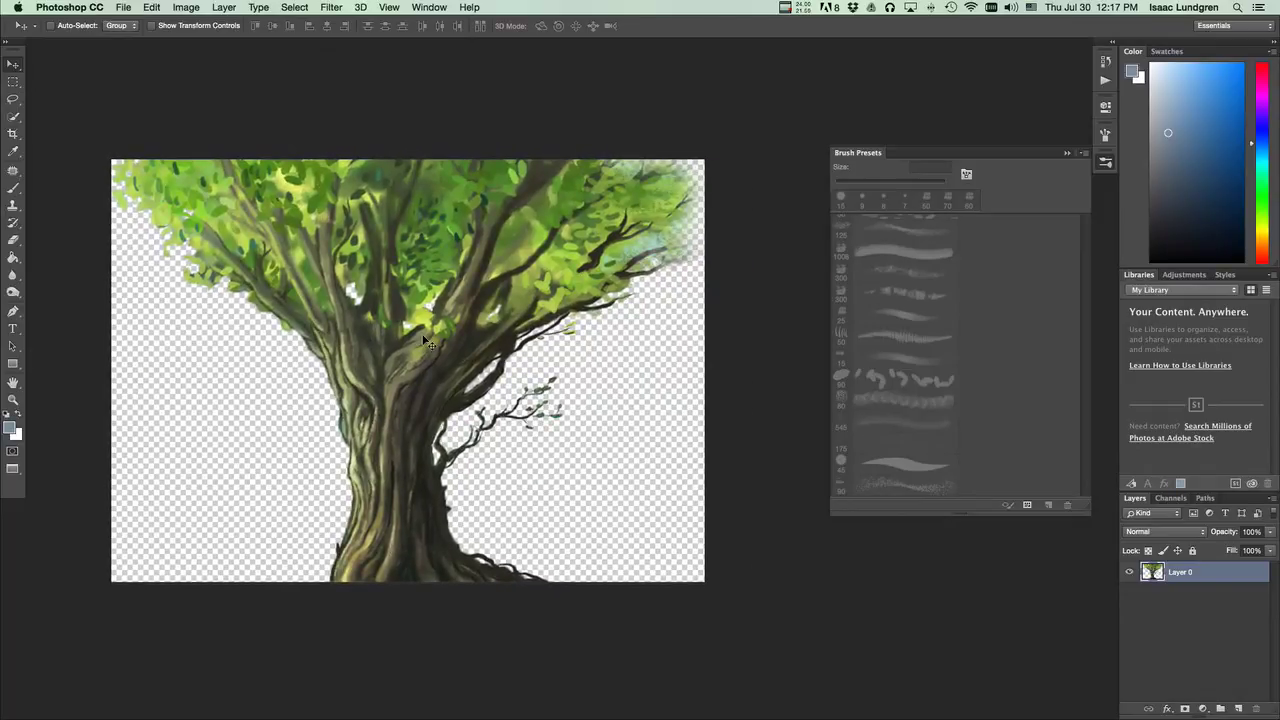
key(b)
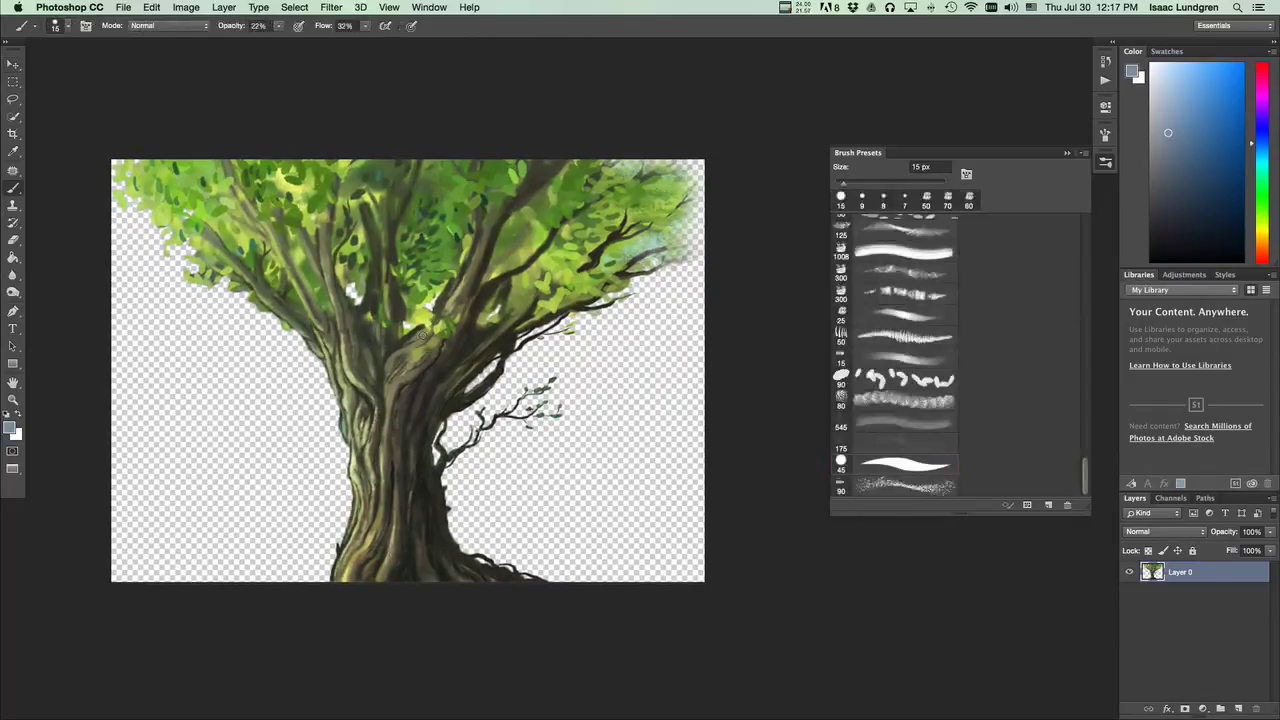
key(Tab)
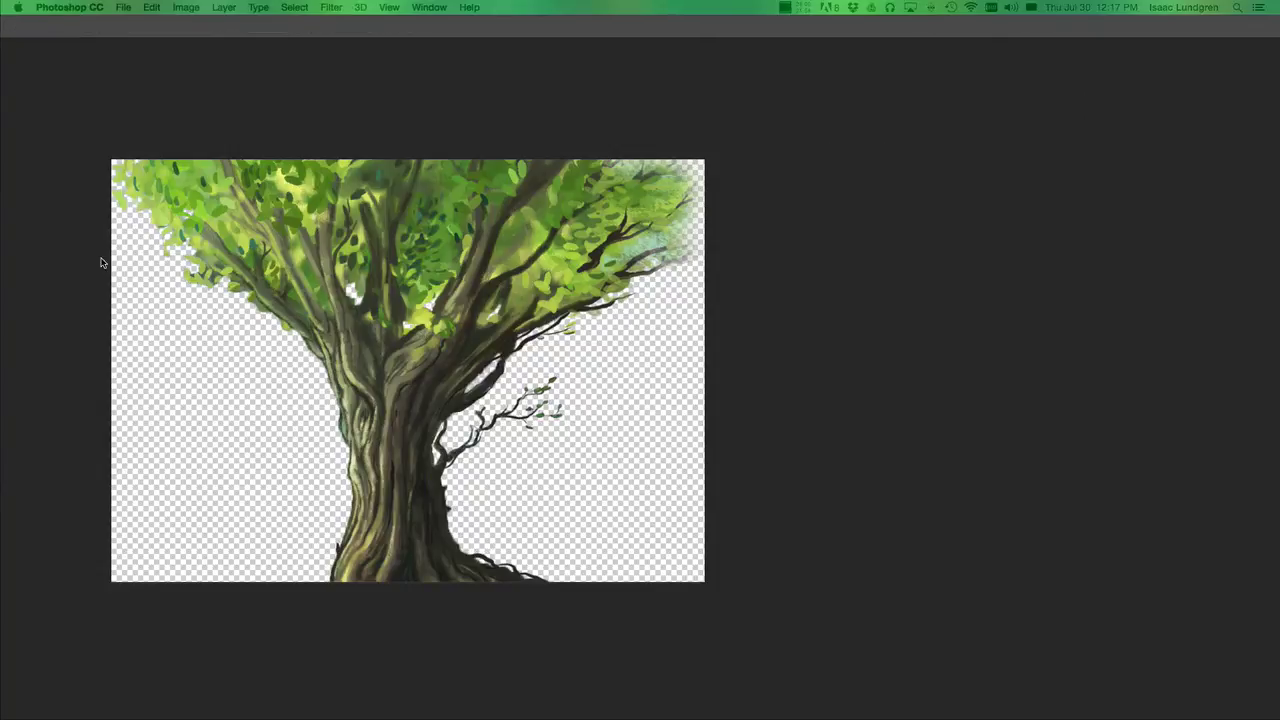
key(Tab)
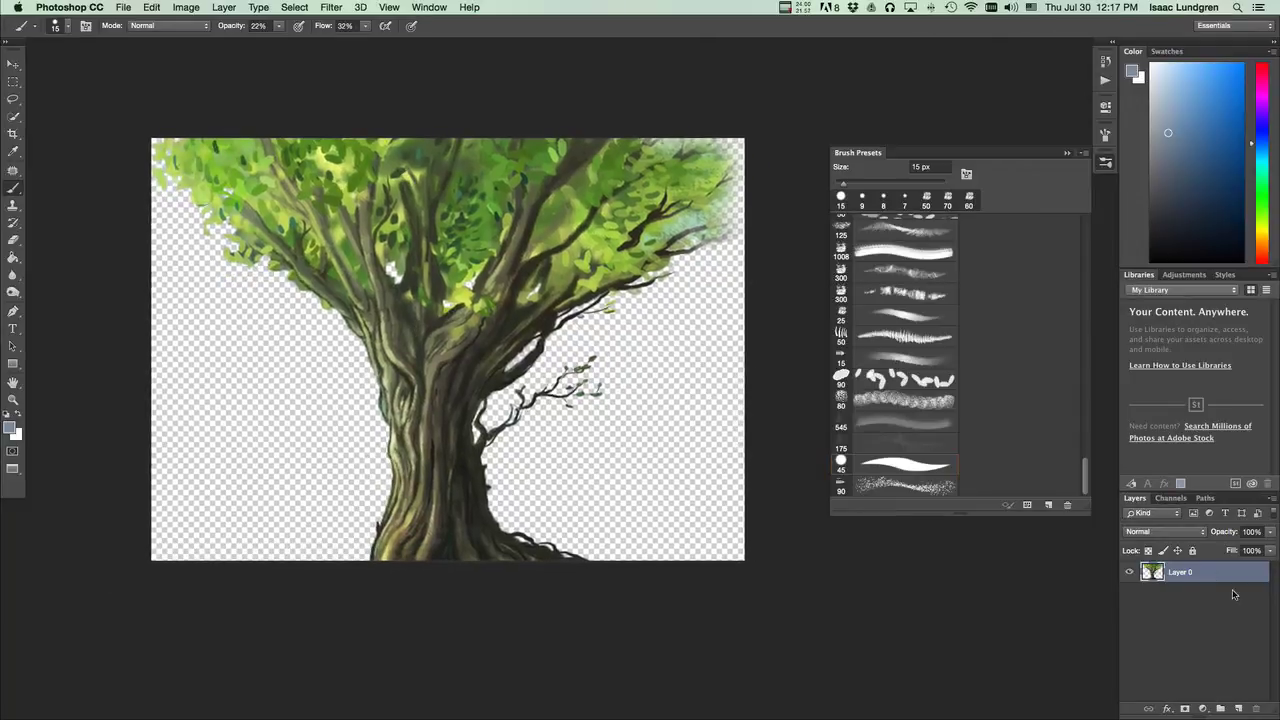
click(1238, 708)
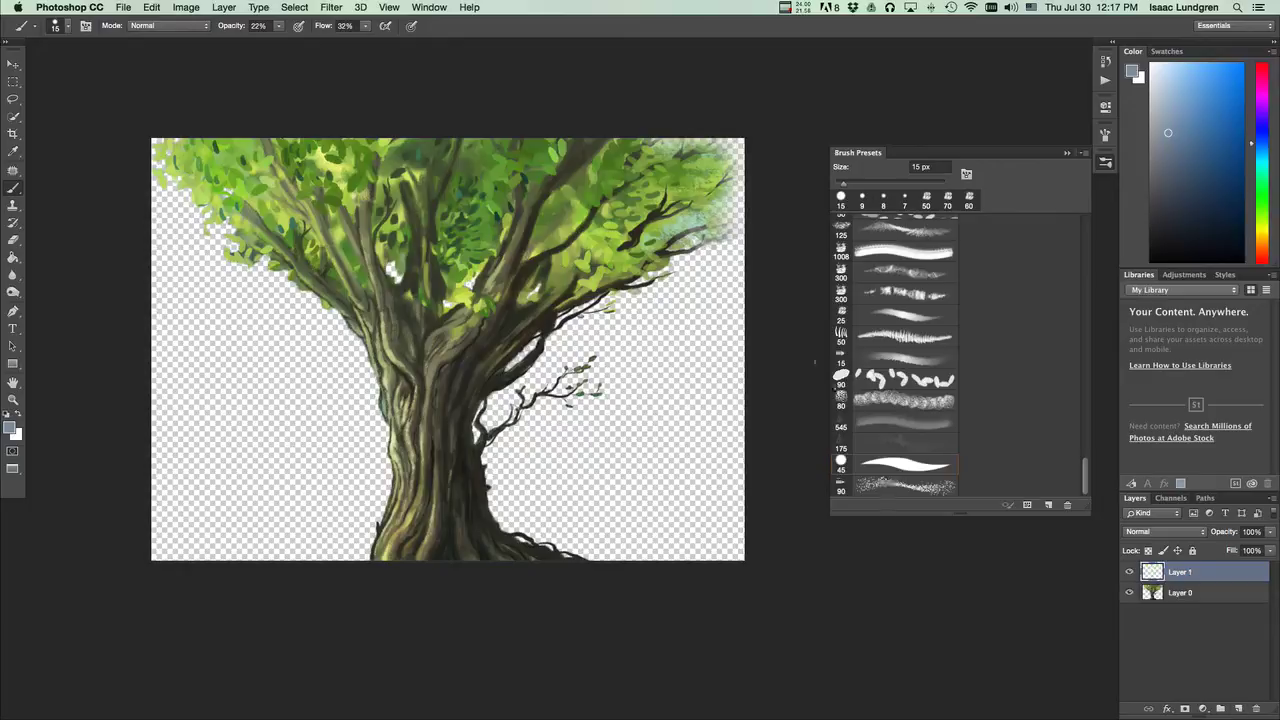
Set up a 15 px brush at 100% opacity and flow, sampling dark green from the trunk
click(905, 464)
key(bracketleft)
key(bracketleft)
key(bracketleft)
drag(278, 25, 442, 45)
alt+click(460, 454)
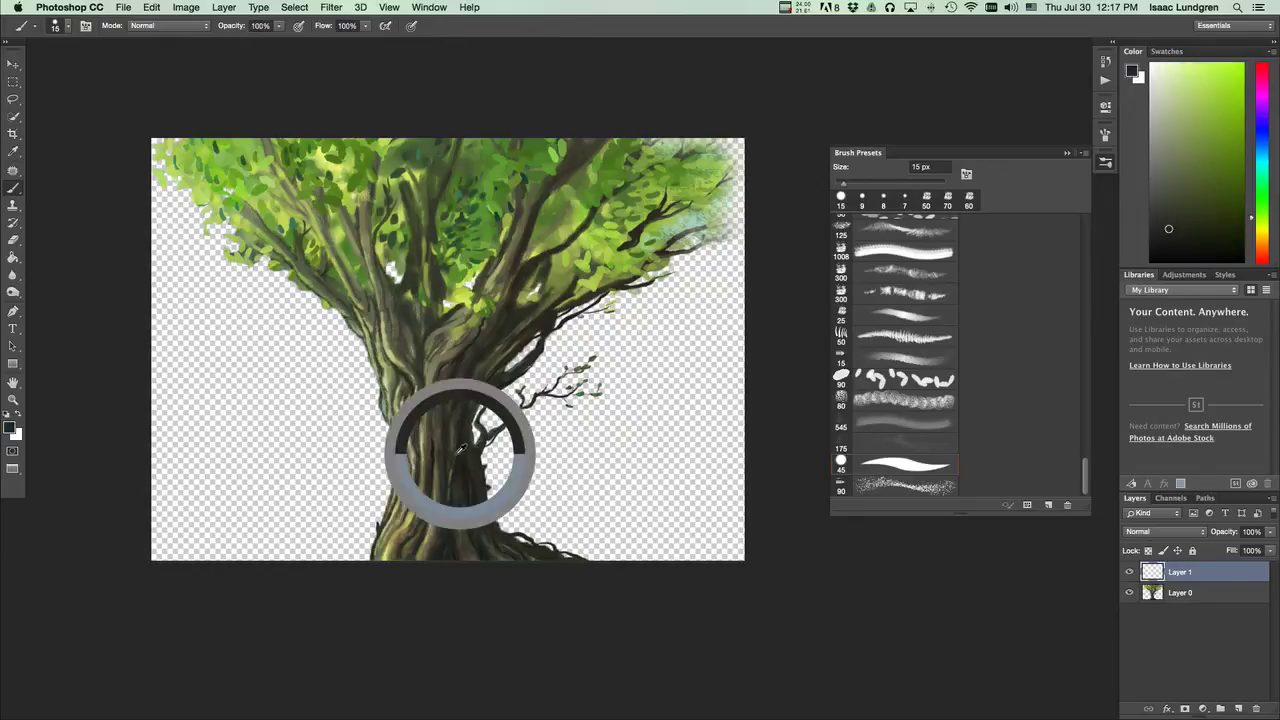
Paint dark vine strokes curling around the trunk and up under the foliage
mouse_move(388, 473)
mouse_down()
mouse_move(377, 462)
mouse_move(392, 448)
mouse_move(490, 410)
mouse_up()
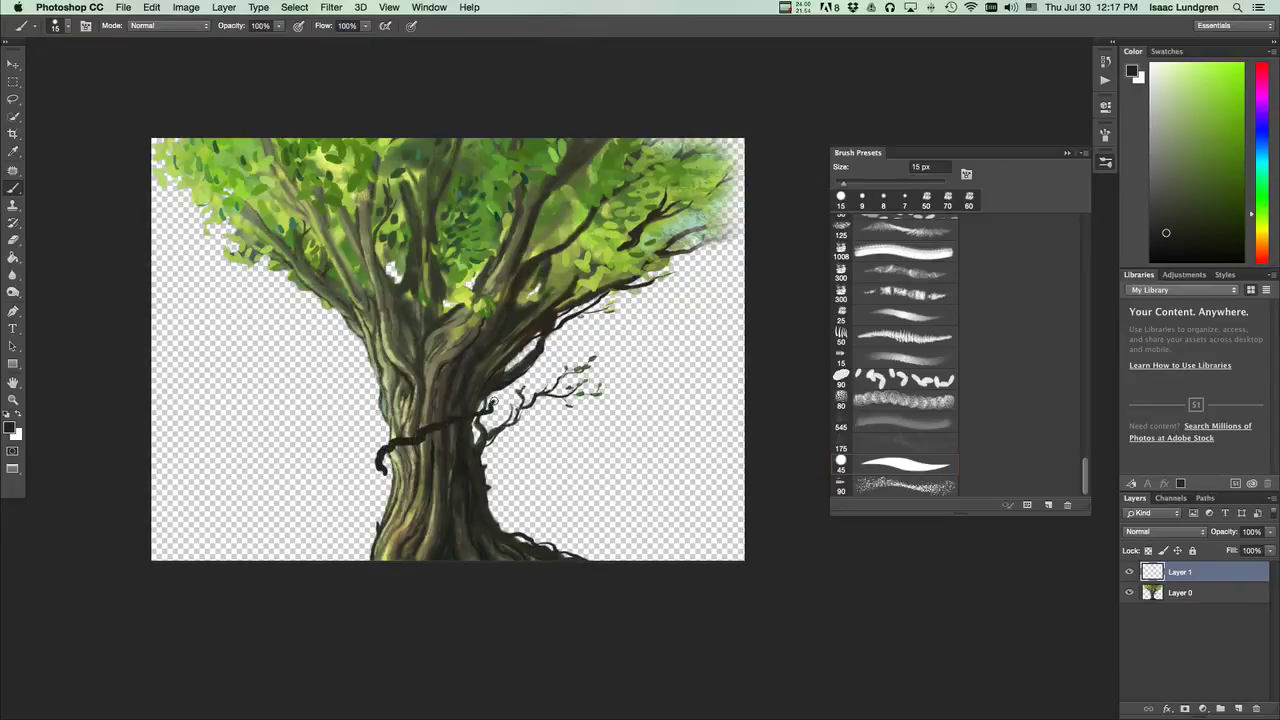
mouse_move(440, 329)
mouse_down()
mouse_move(508, 318)
mouse_move(523, 298)
mouse_move(506, 238)
mouse_move(541, 222)
mouse_move(529, 181)
mouse_move(504, 195)
mouse_move(560, 186)
mouse_move(596, 151)
mouse_move(560, 149)
mouse_move(607, 150)
mouse_up()
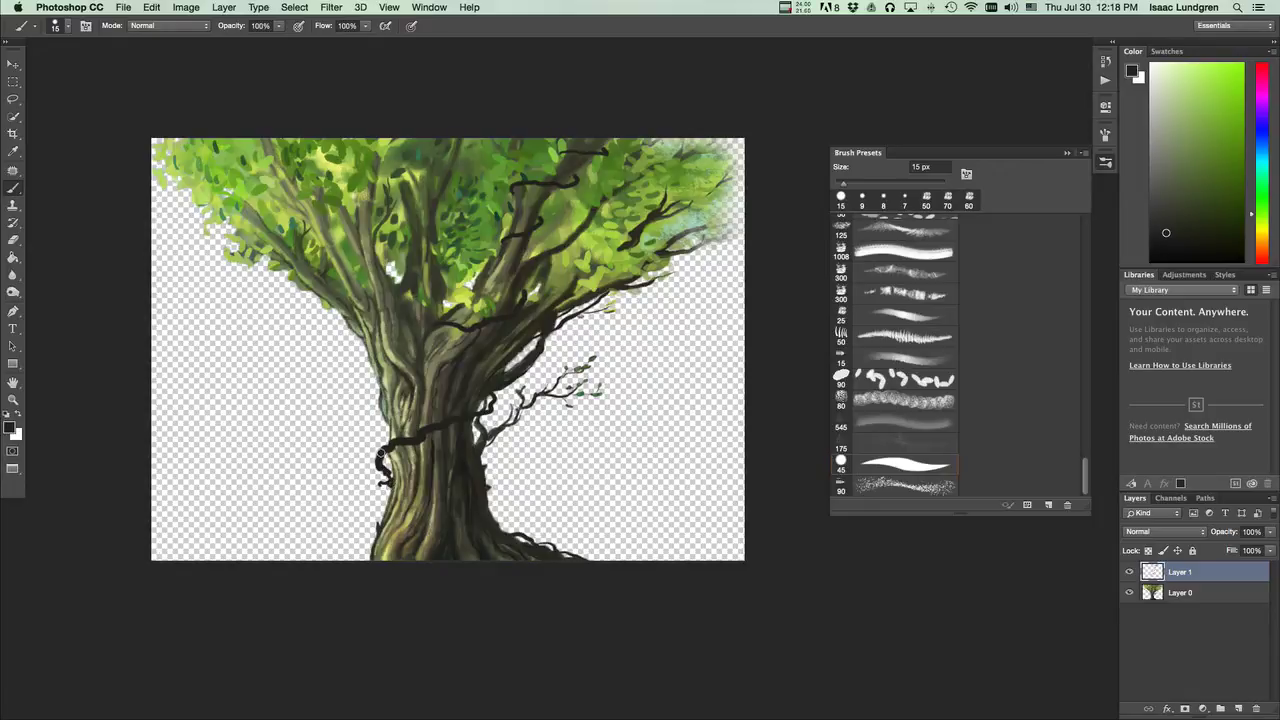
mouse_move(381, 456)
mouse_down()
mouse_move(371, 447)
mouse_move(386, 450)
mouse_up()
mouse_move(381, 509)
mouse_down()
mouse_move(508, 514)
mouse_move(495, 523)
mouse_move(500, 508)
mouse_up()
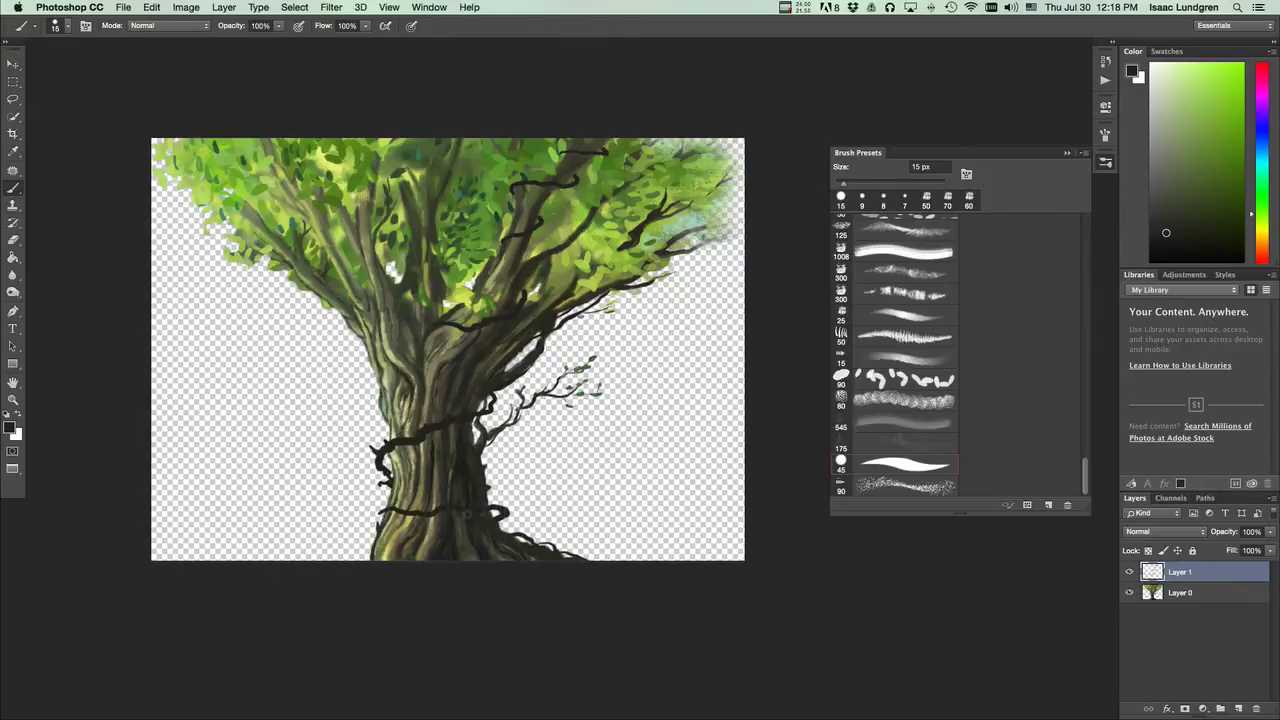
drag(394, 510, 373, 514)
alt+scroll(745, 650, down, 2)
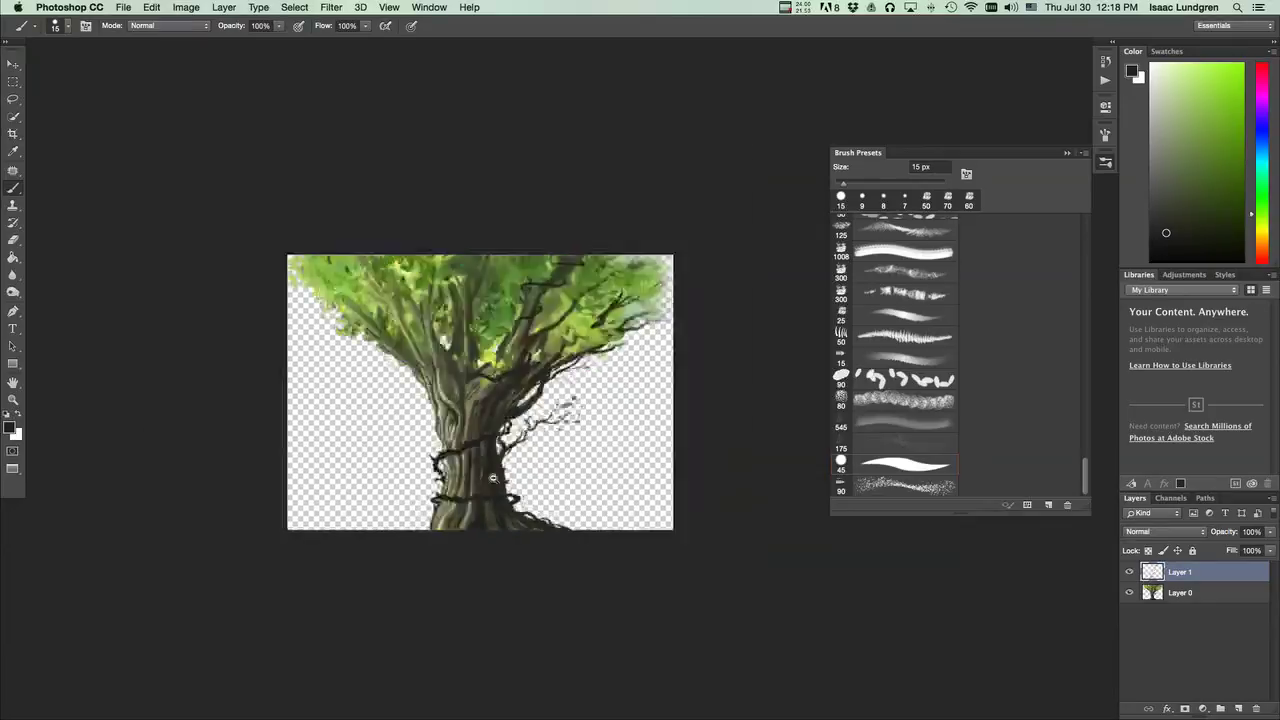
alt+scroll(745, 650, up, 3)
alt+scroll(535, 468, down, 2)
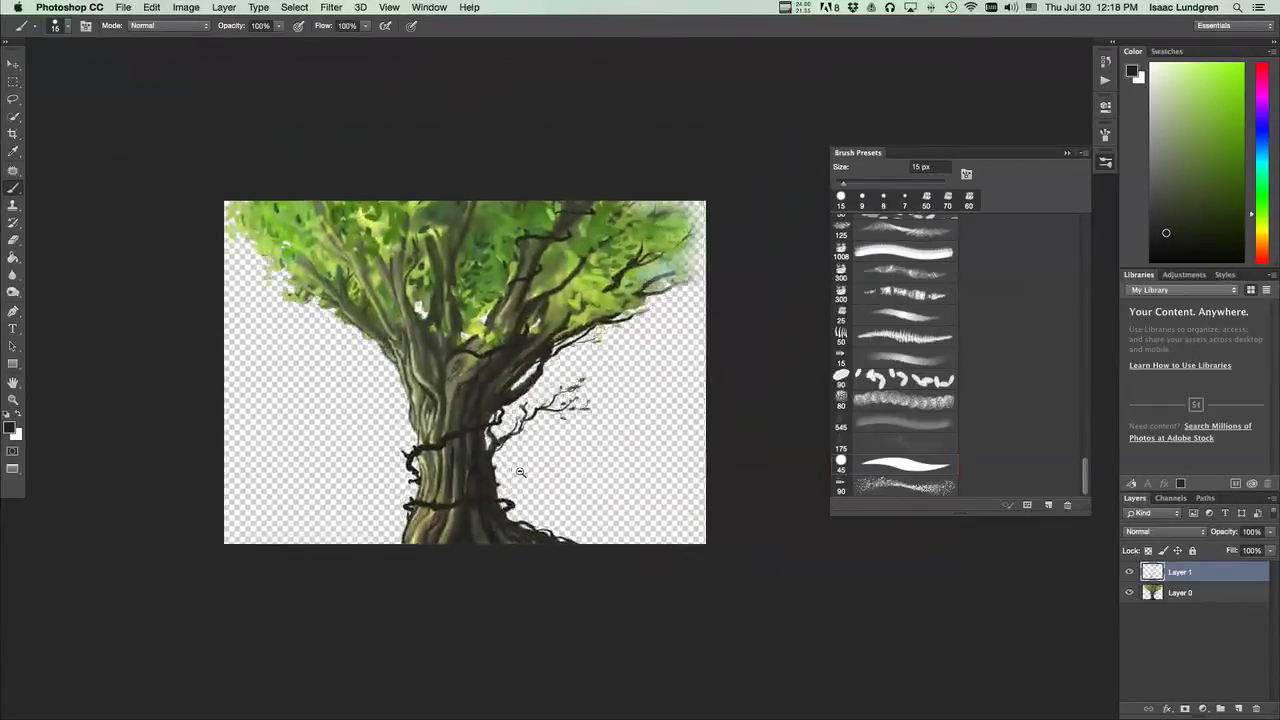
alt+scroll(521, 469, up, 1)
Bring up the Save As dialog for the tree image and cancel it
click(122, 8)
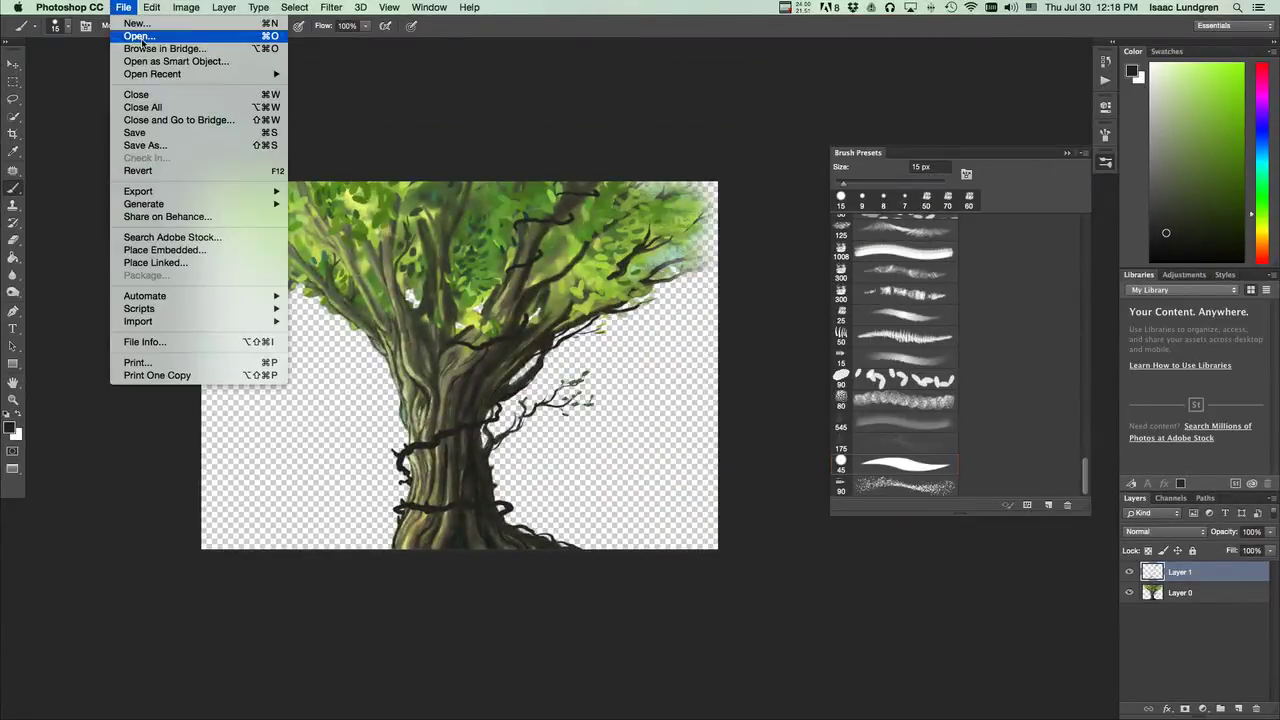
click(159, 134)
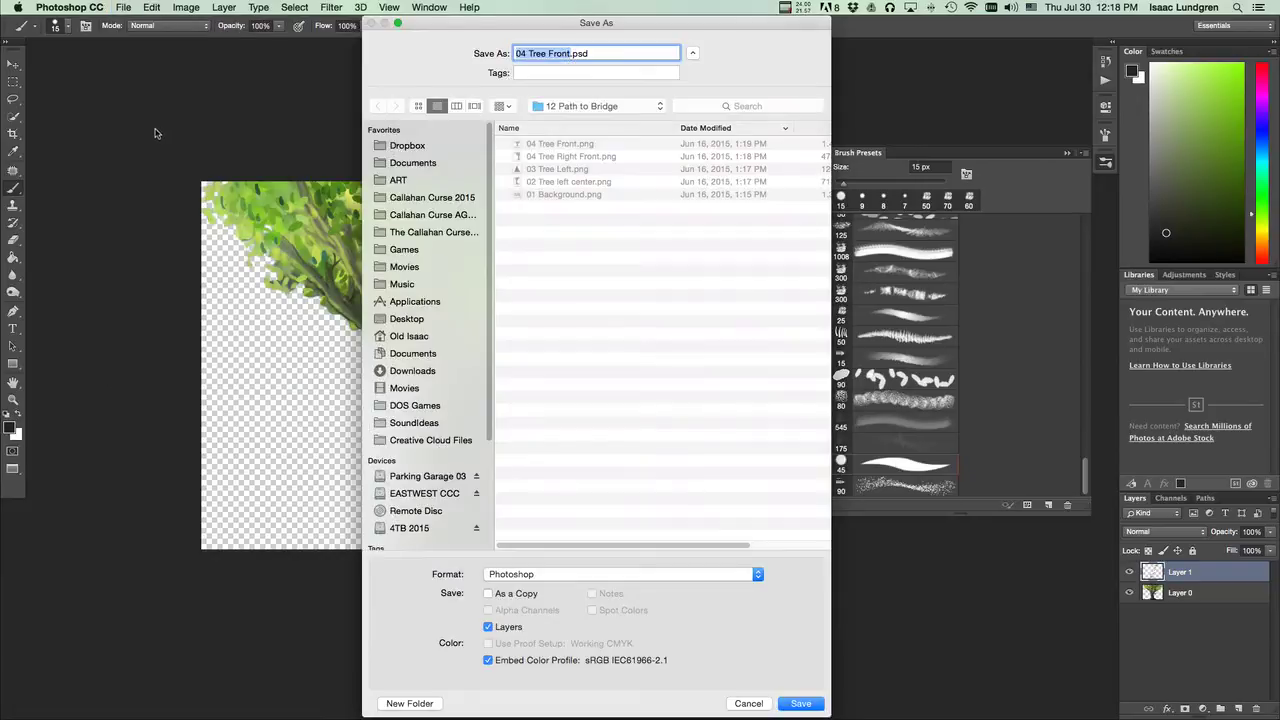
click(749, 704)
Select Layer 0 and Layer 1 together and merge them into one layer
shift+click(1180, 592)
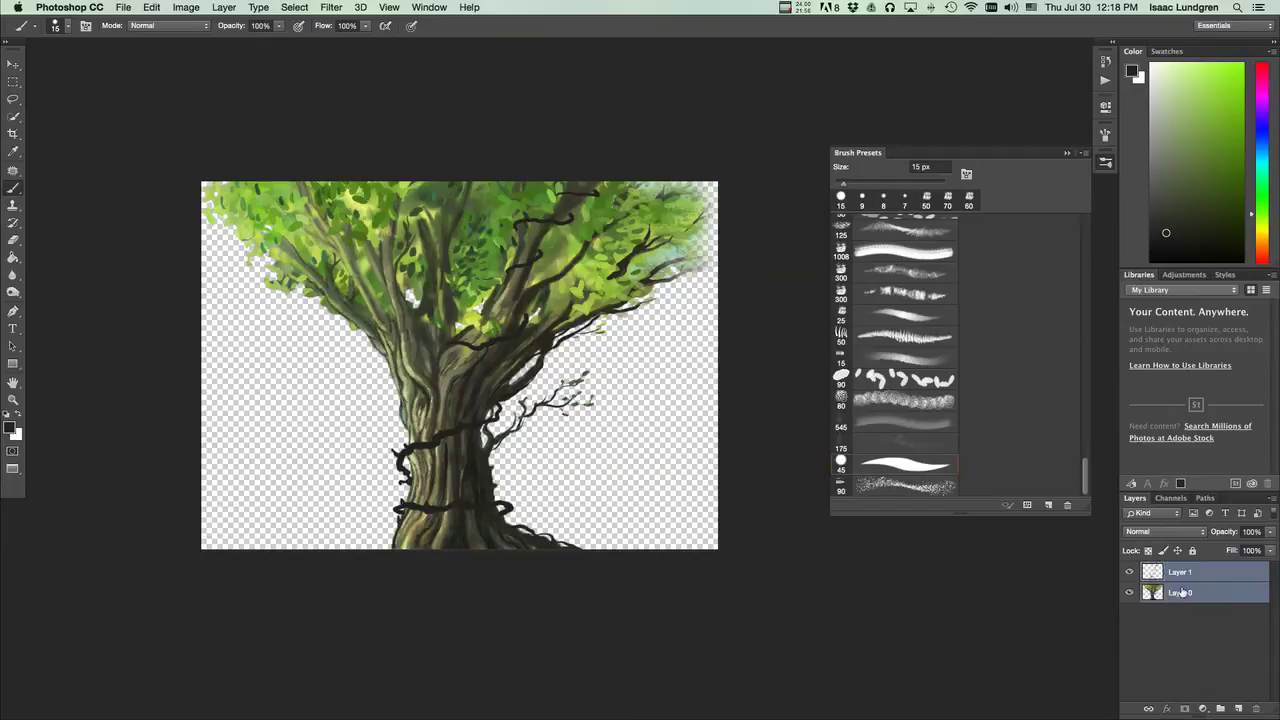
right_click(1186, 590)
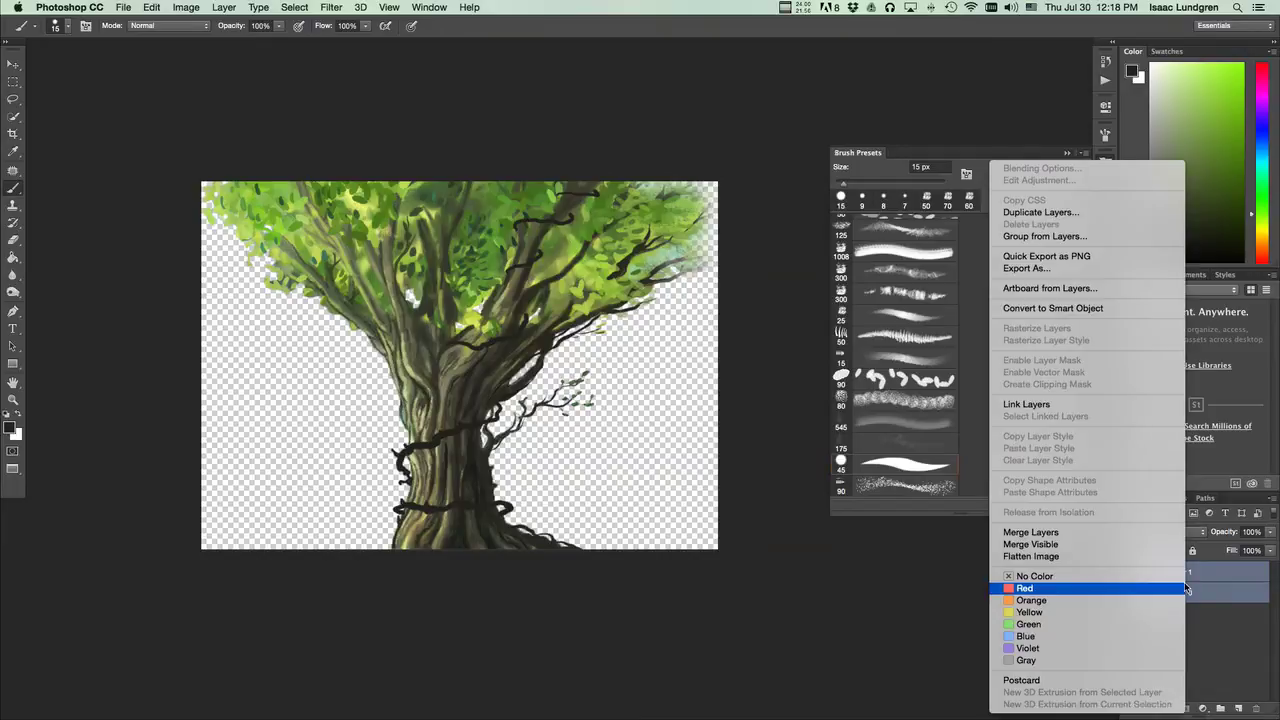
click(1142, 531)
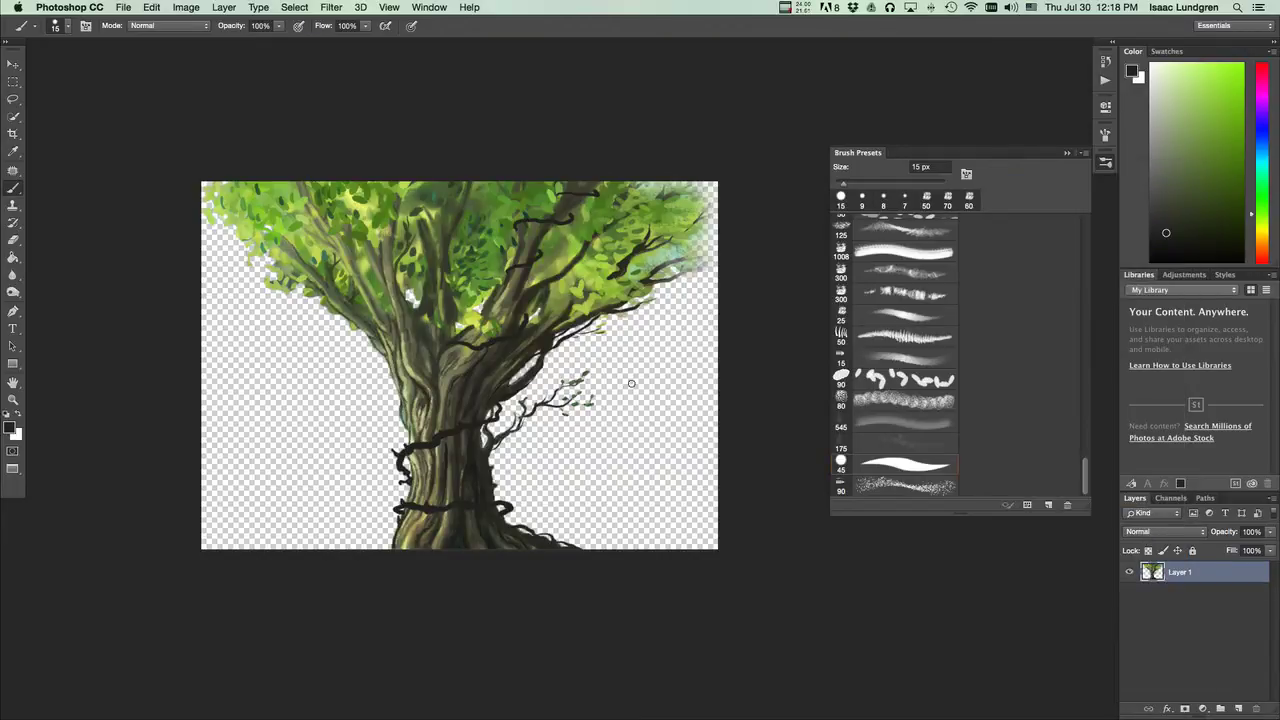
click(123, 7)
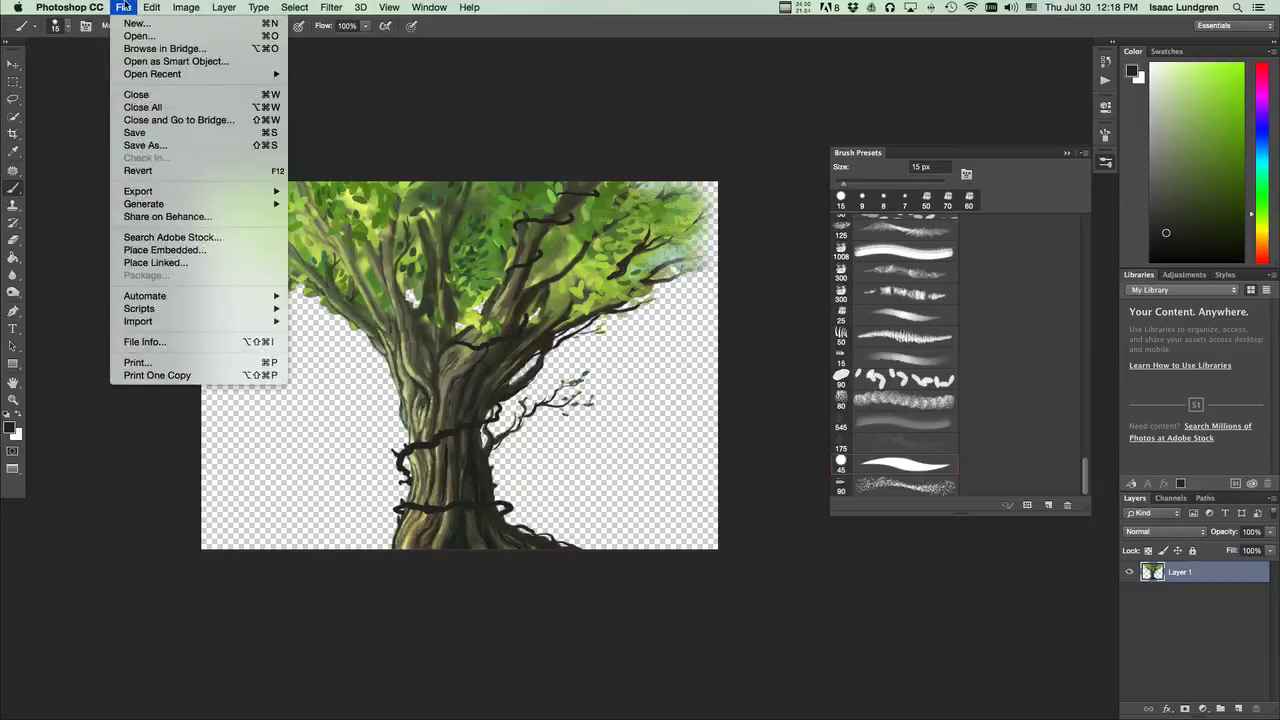
click(160, 145)
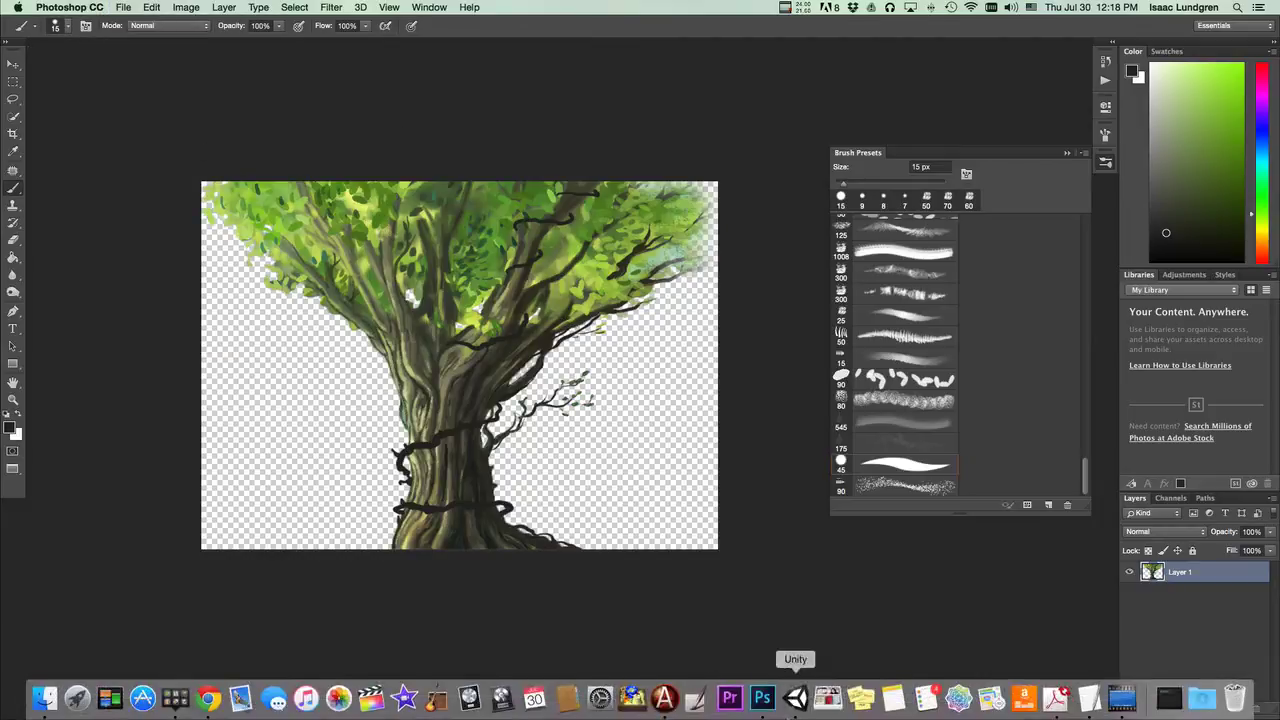
click(796, 700)
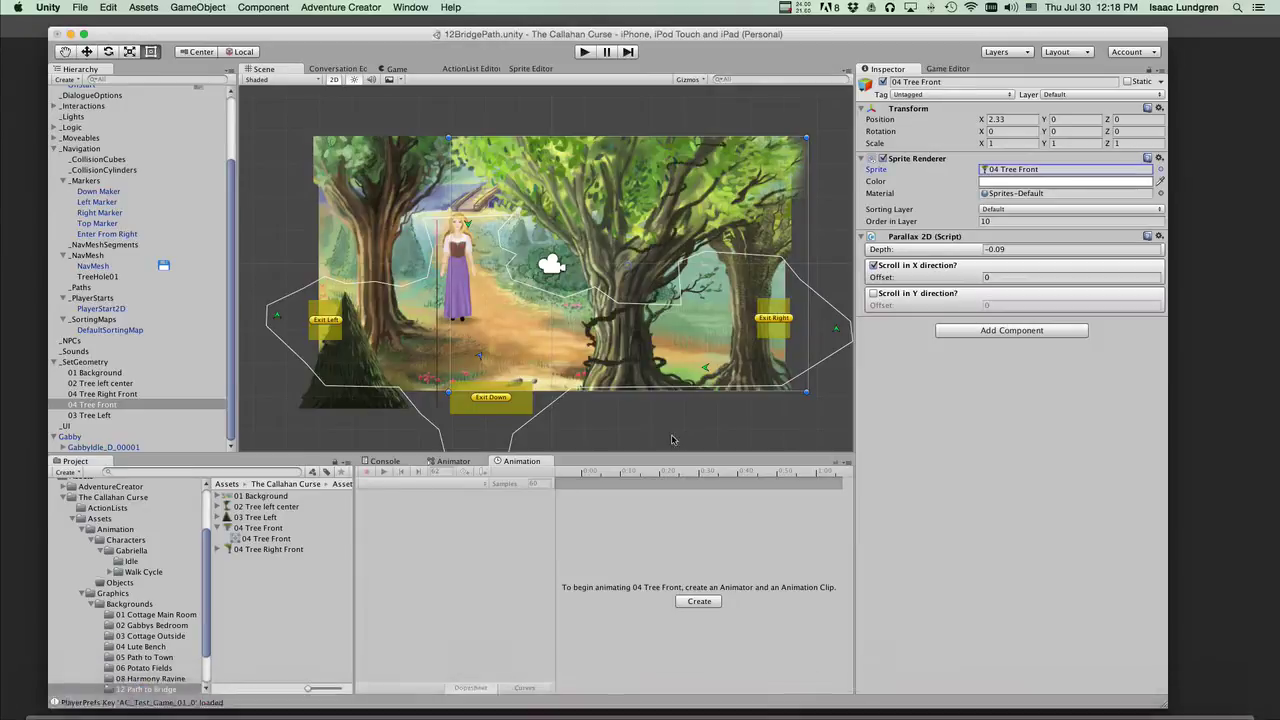
click(584, 52)
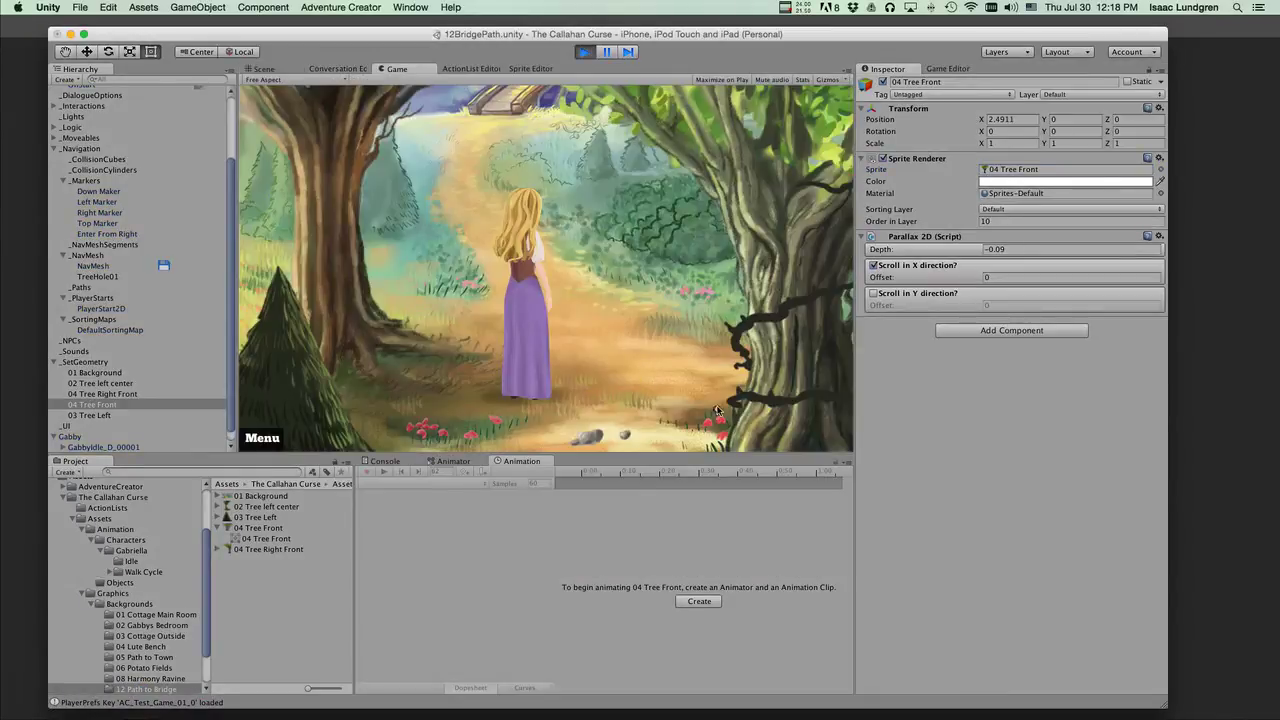
click(719, 408)
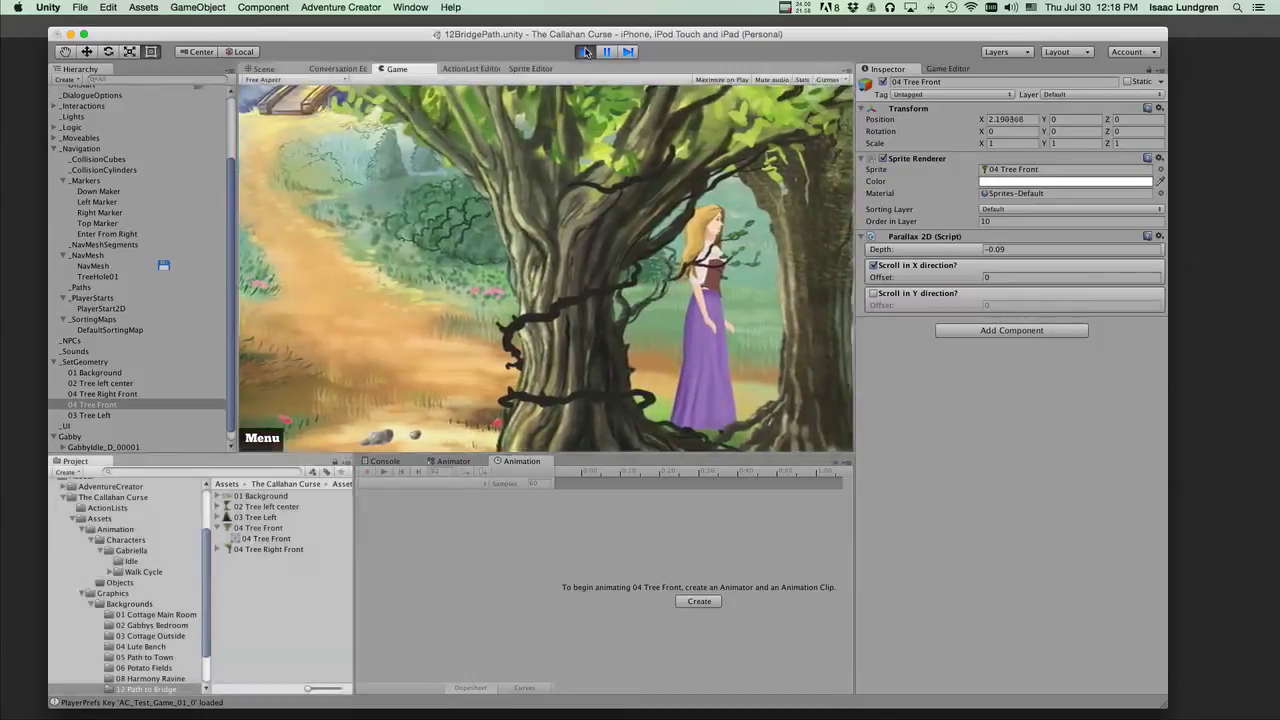
click(584, 52)
click(763, 700)
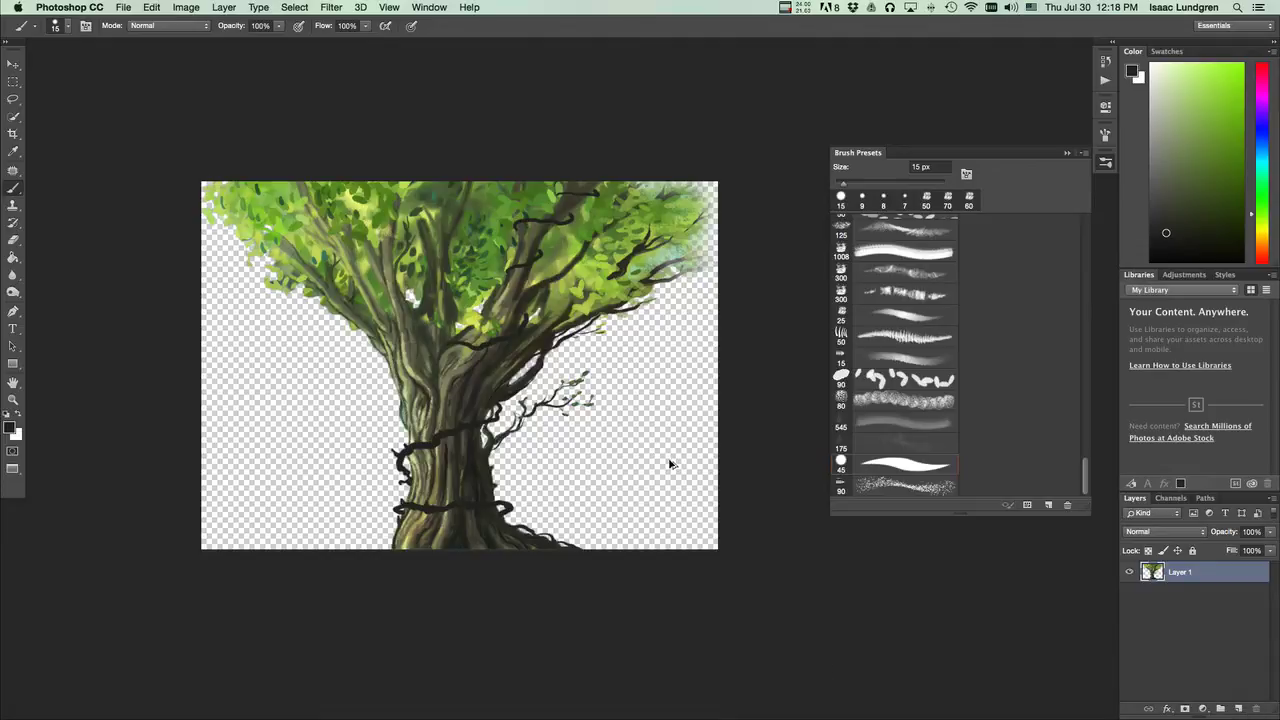
Undo the merge, delete the vine layer, then switch back to Unity and play the scene
key(alt+shift+super+n)
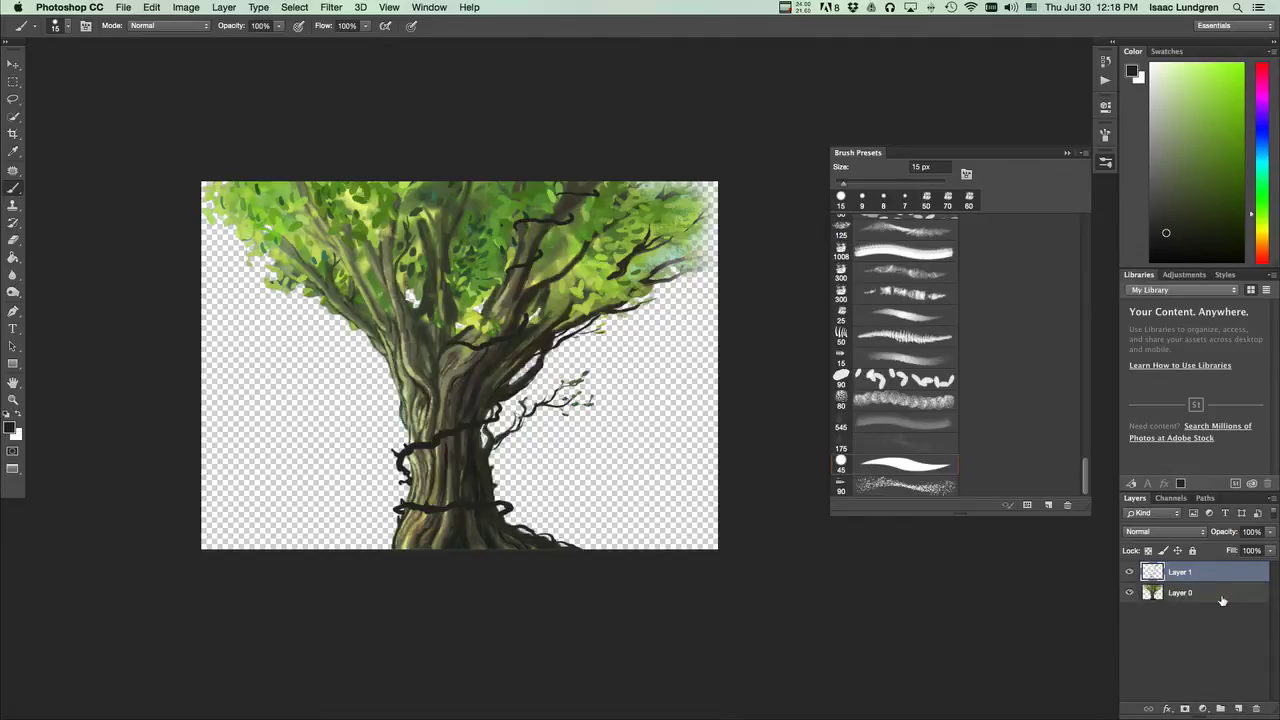
drag(1212, 572, 1257, 708)
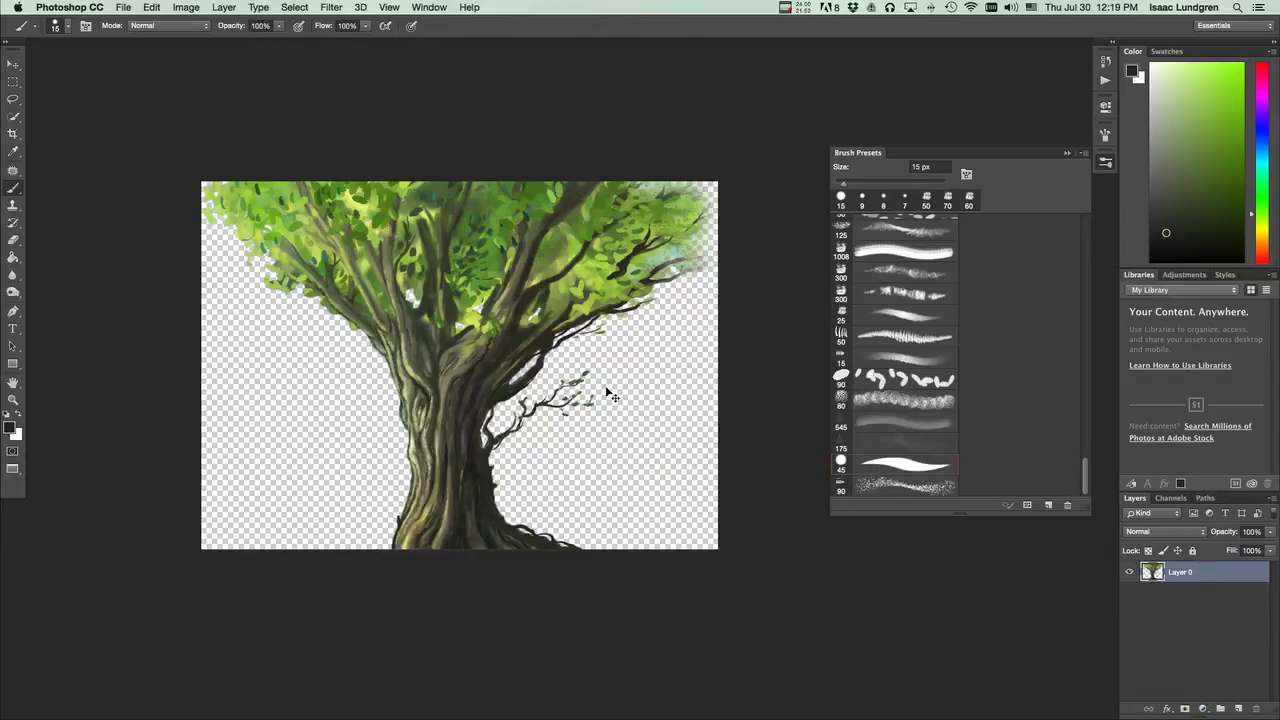
mouse_move(697, 705)
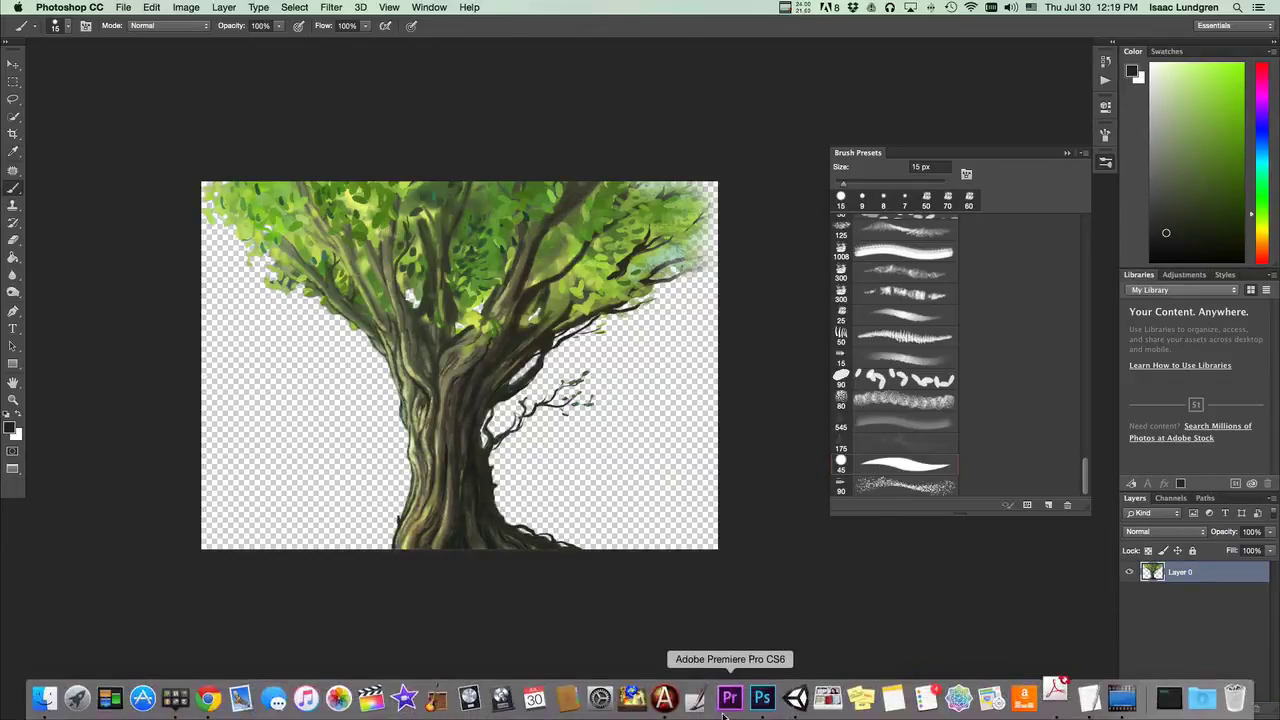
click(796, 699)
click(584, 51)
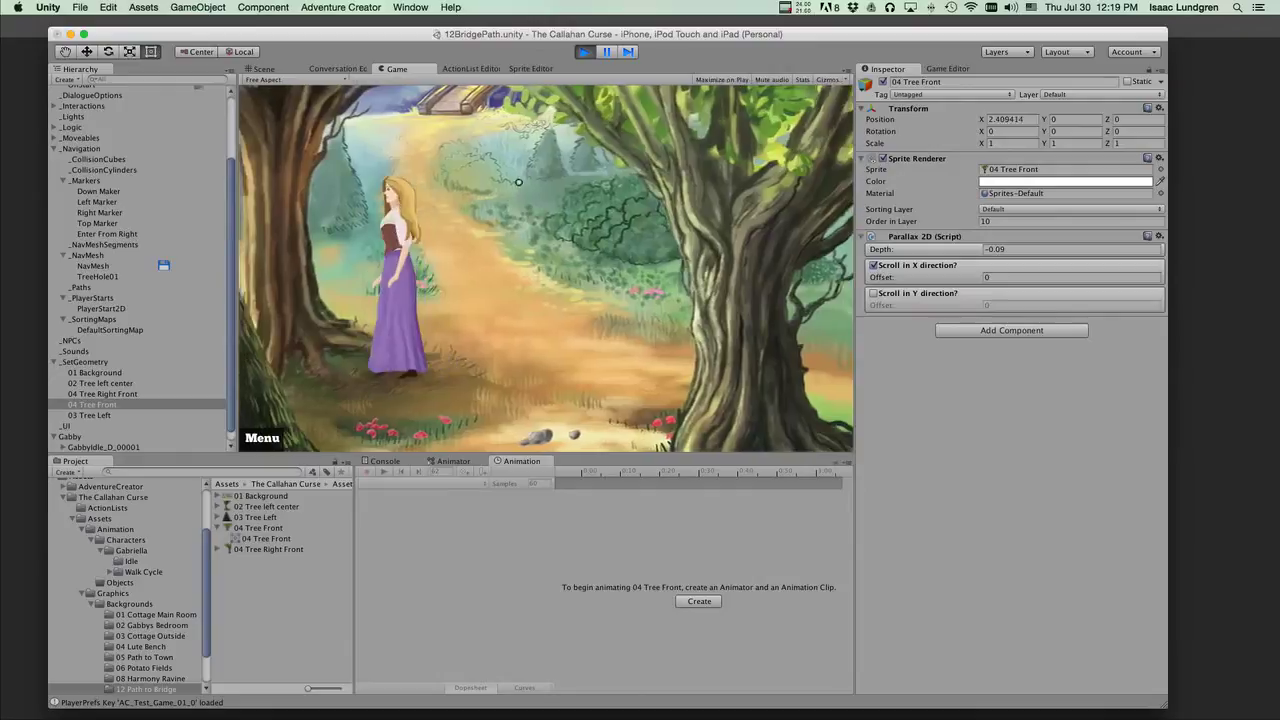
click(585, 51)
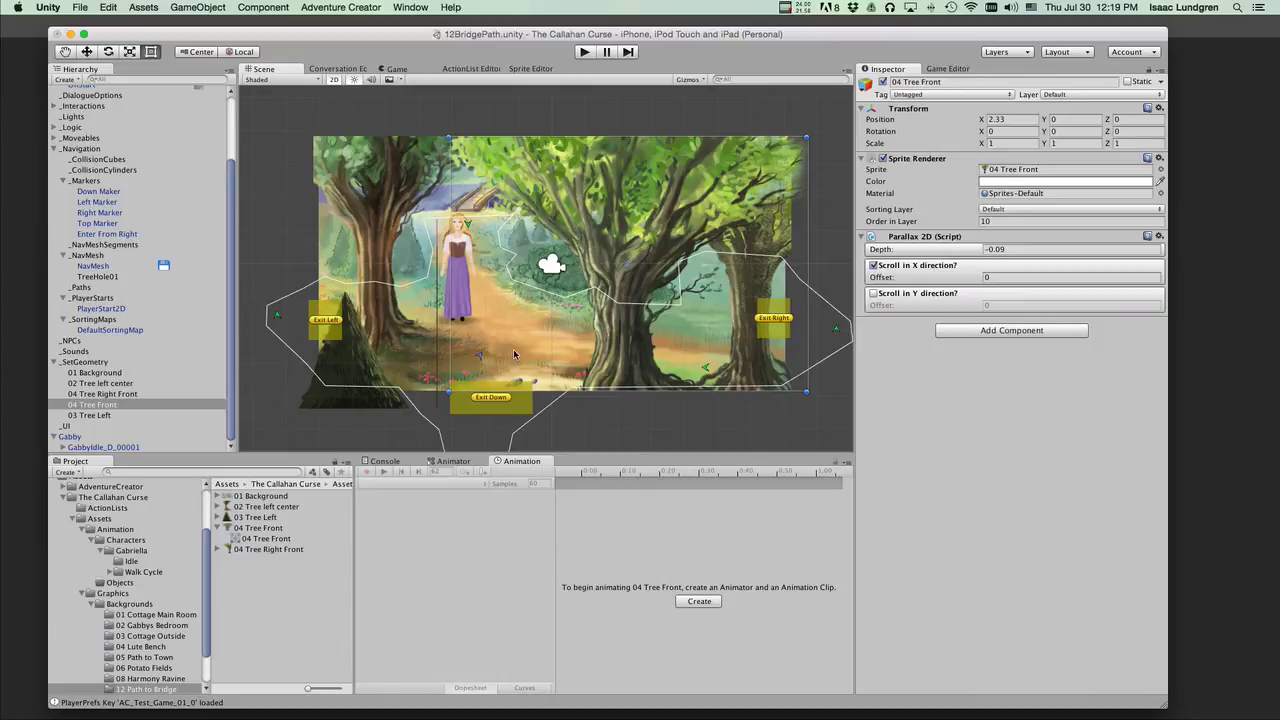
click(585, 53)
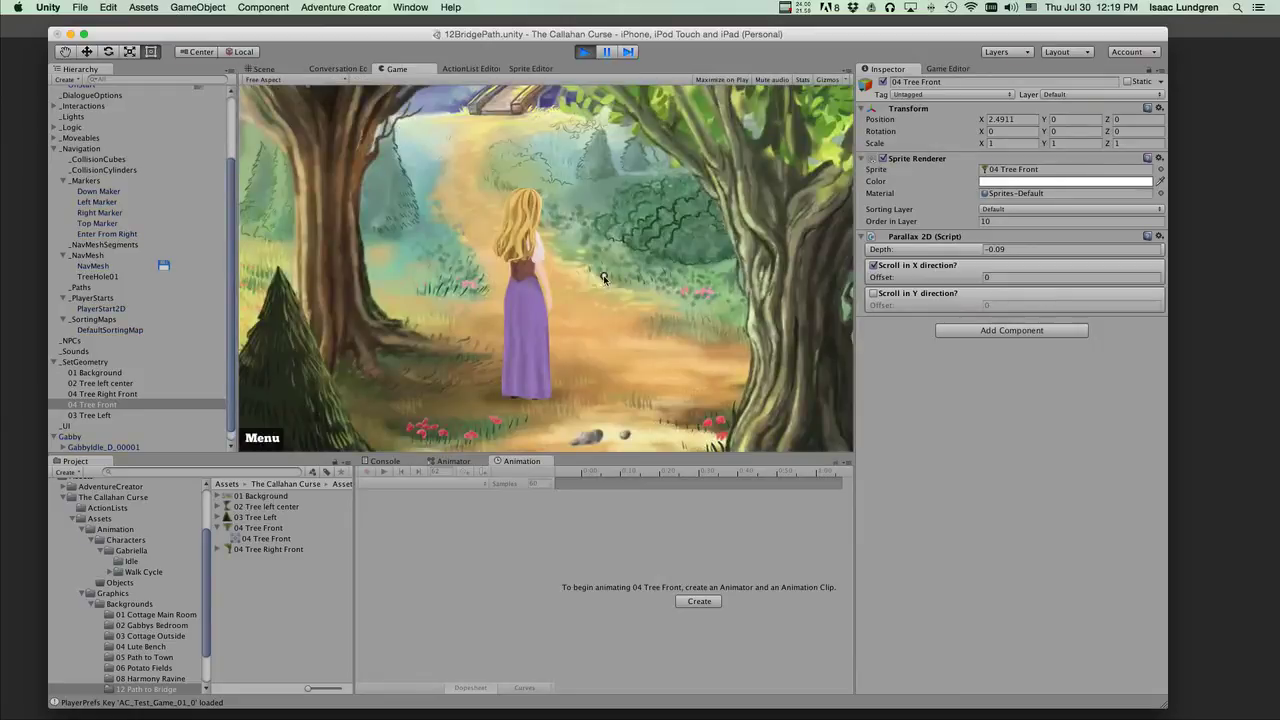
click(663, 351)
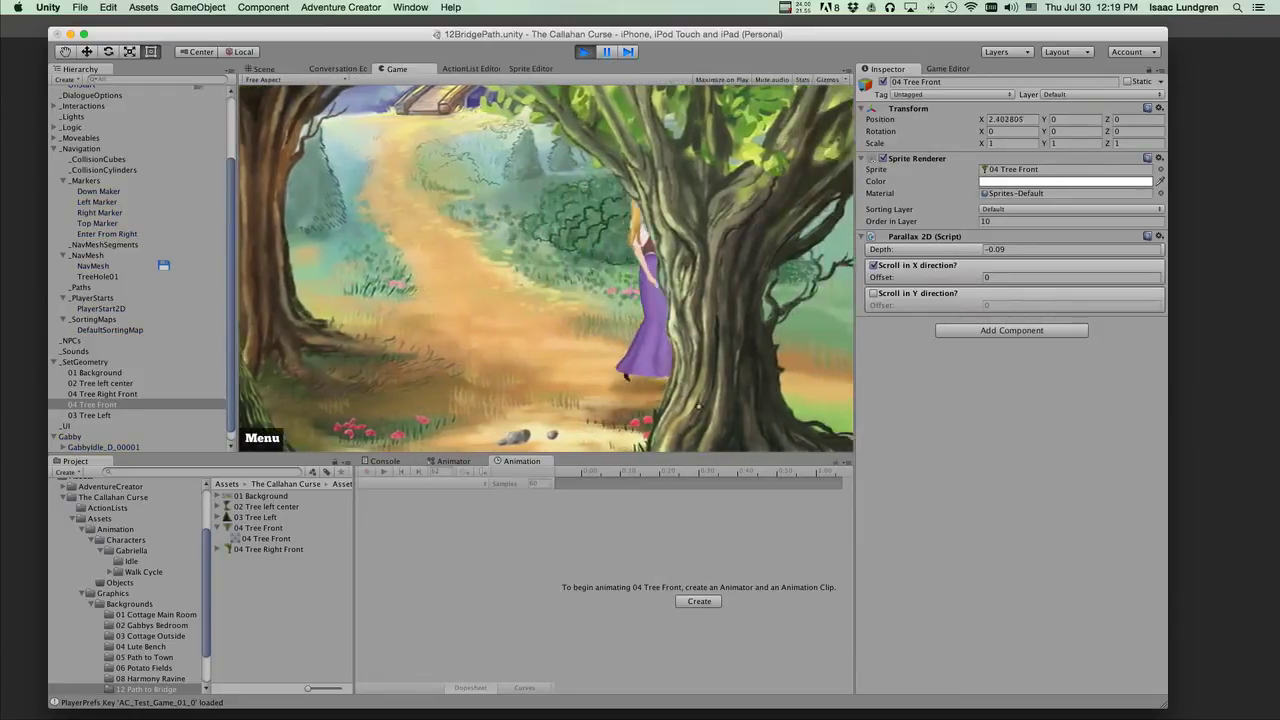
click(429, 374)
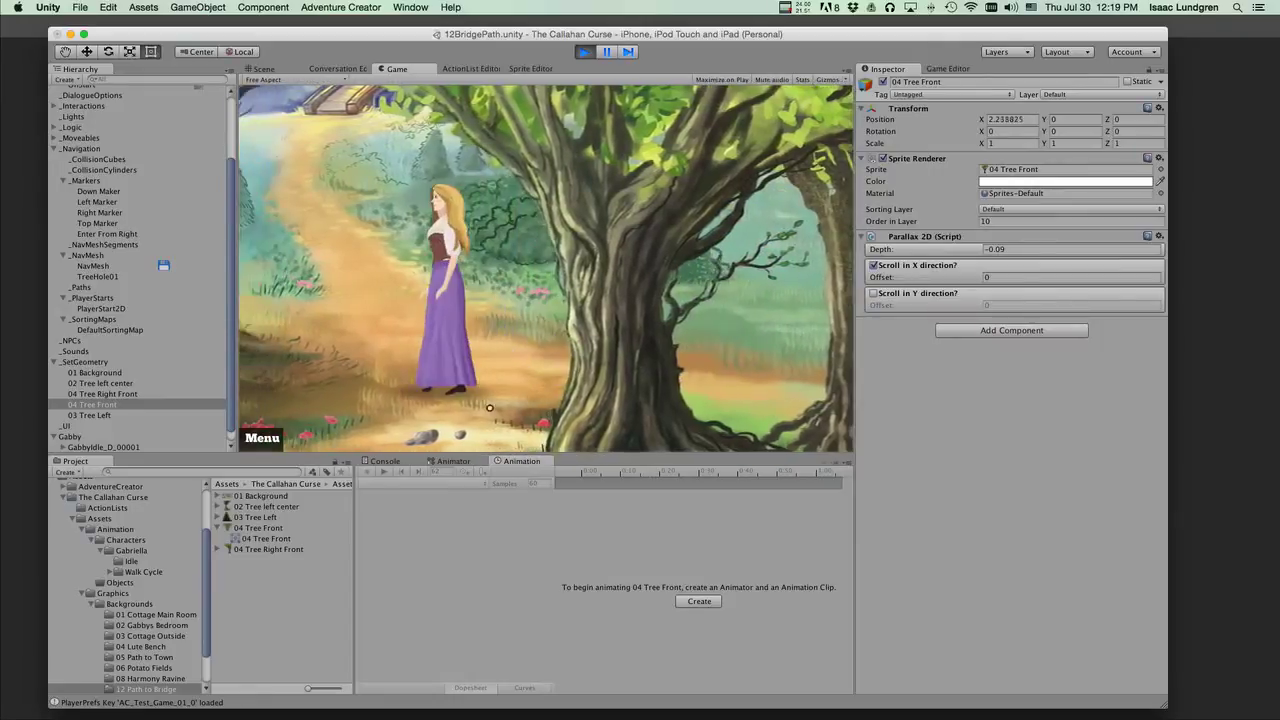
scroll(197, 189, up, 3)
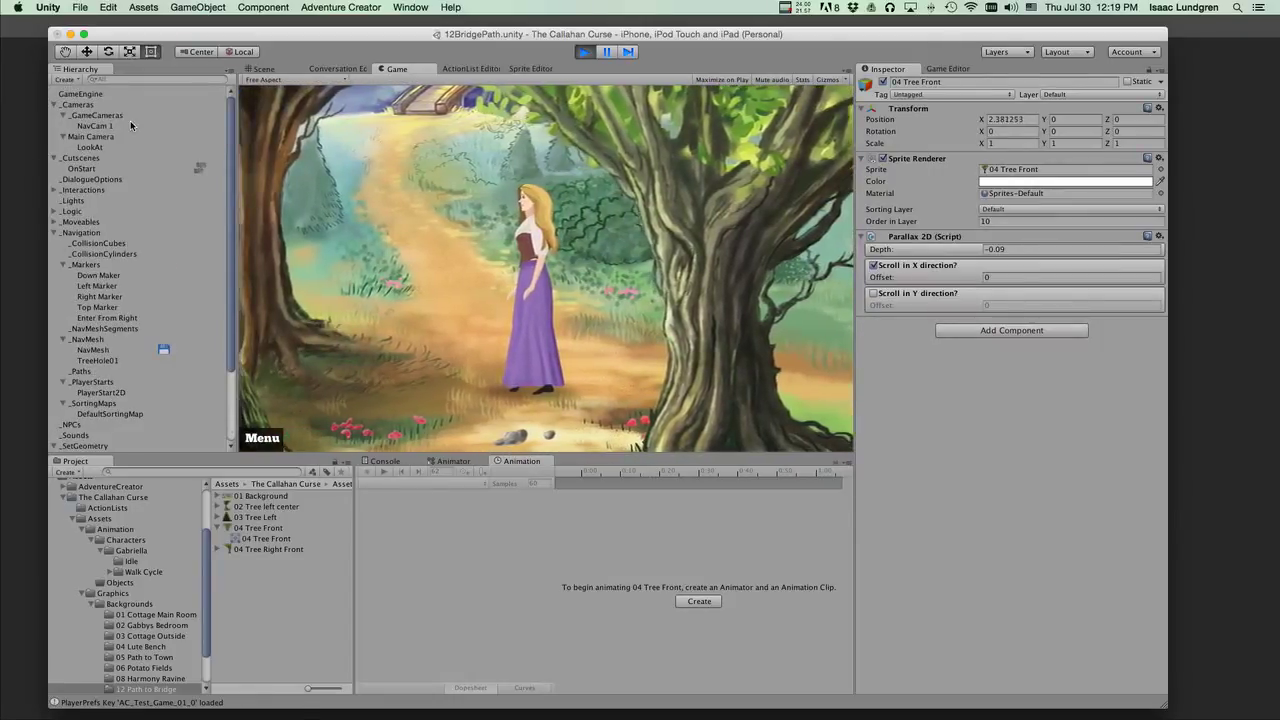
Change NavCam 1's camera Size to 2.4 while the game runs
click(95, 125)
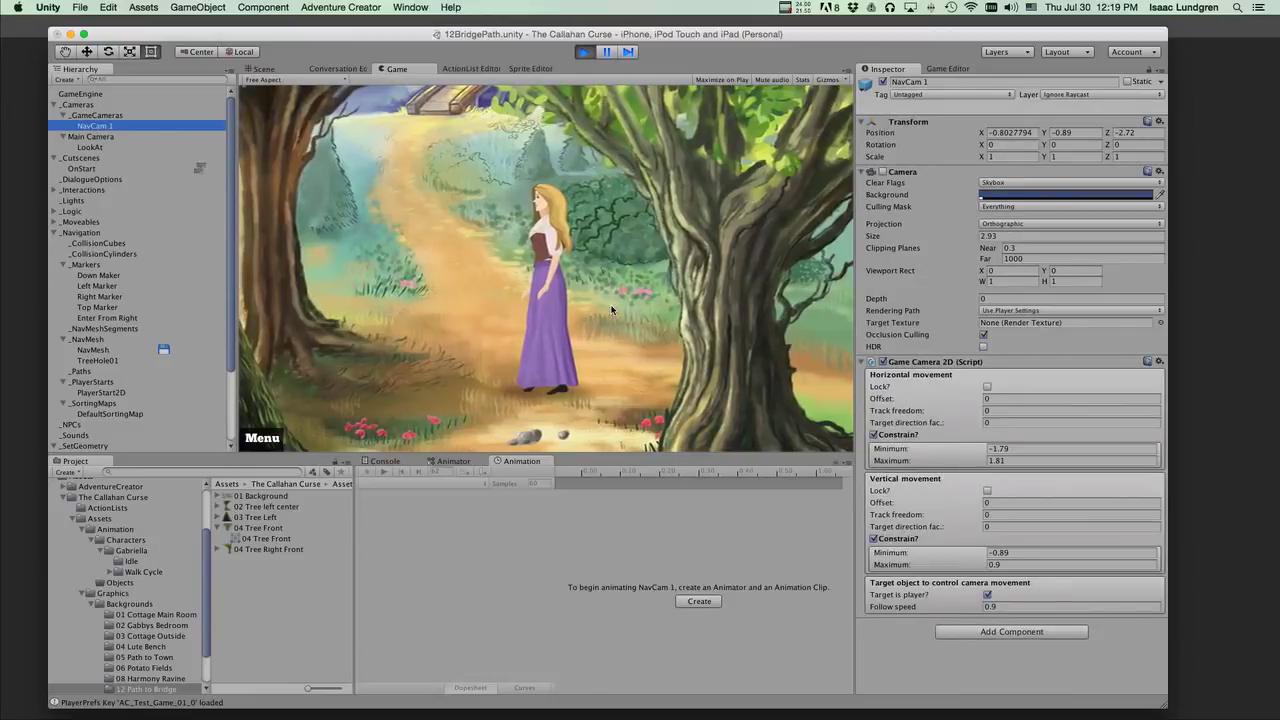
click(1000, 236)
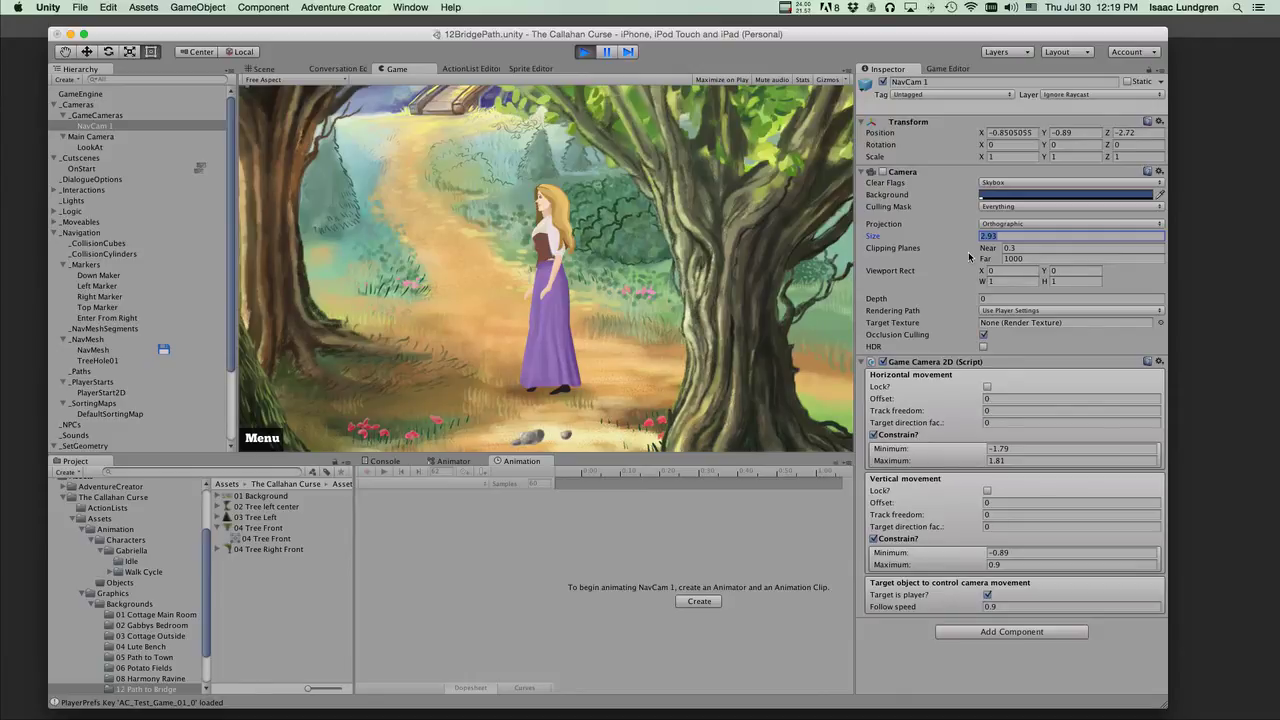
text(3)
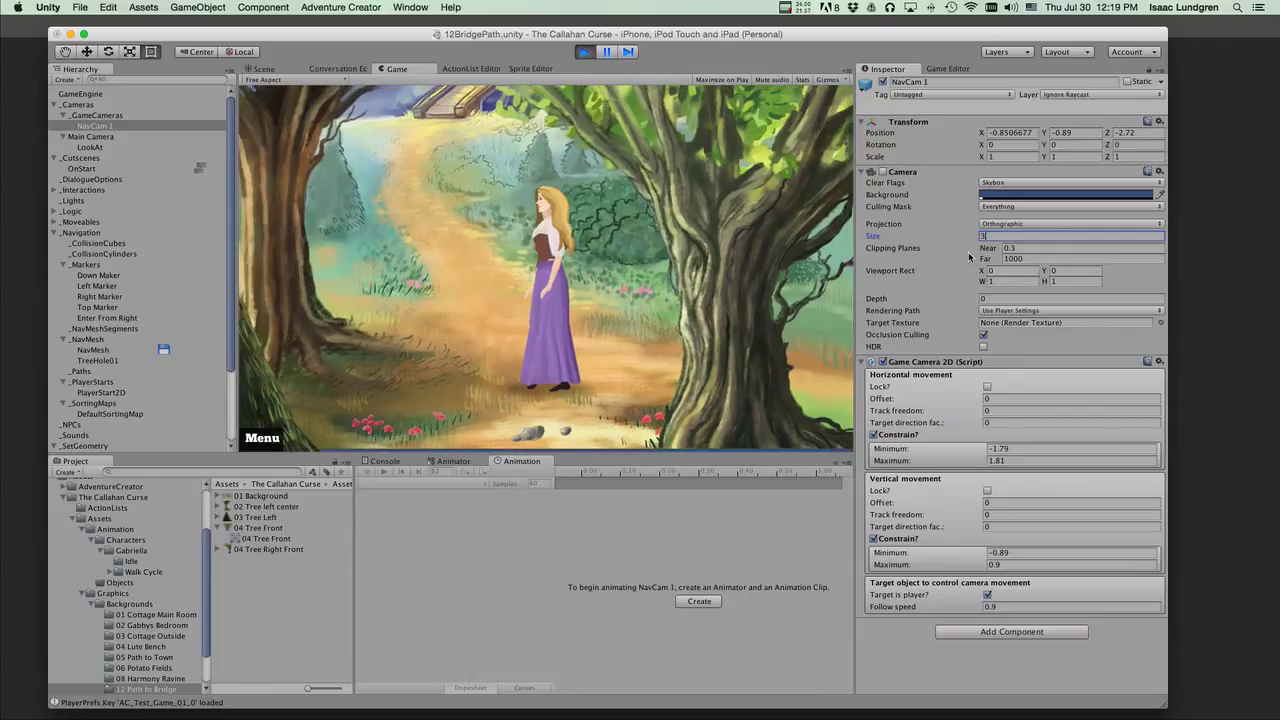
key(BackSpace)
text(2)
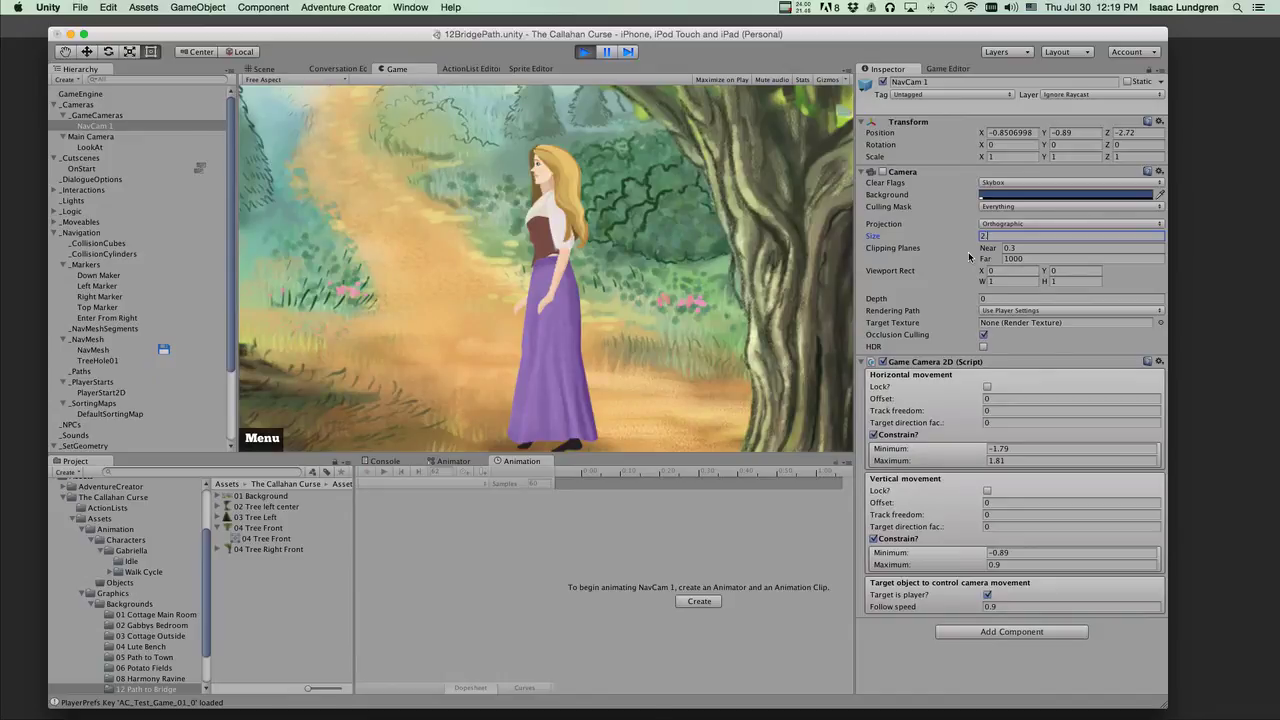
text(.2)
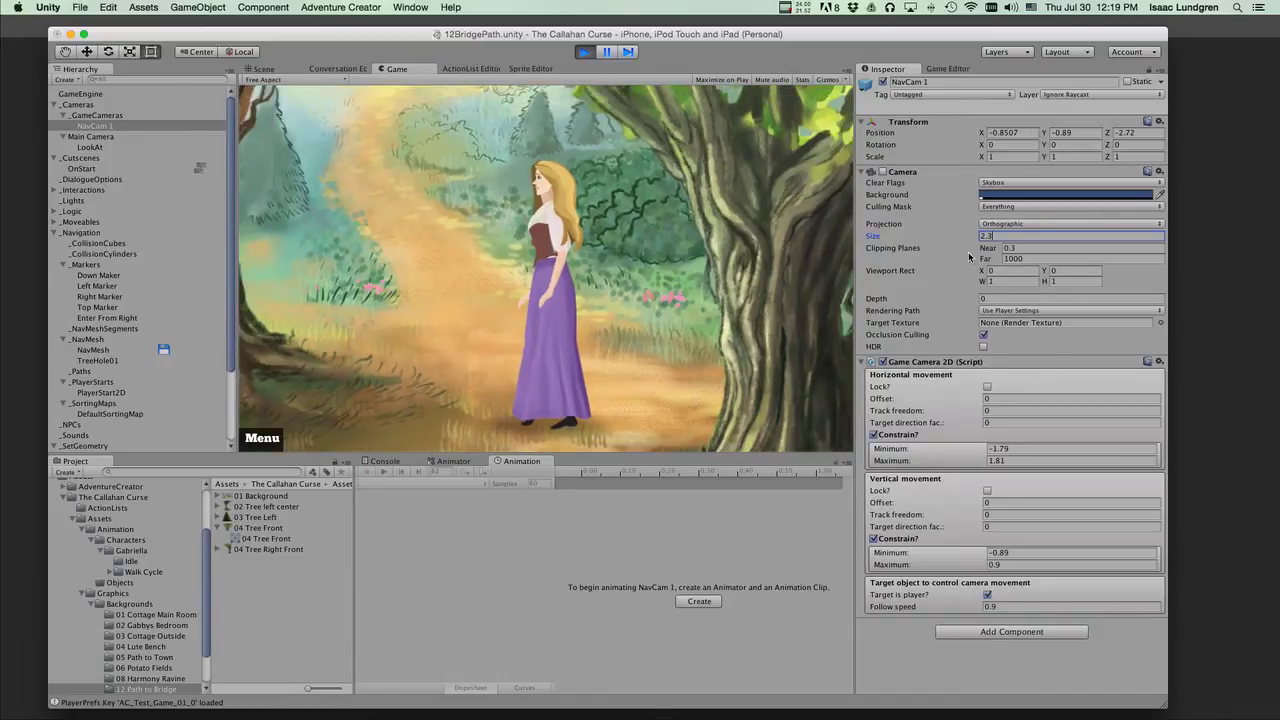
key(BackSpace)
text(4)
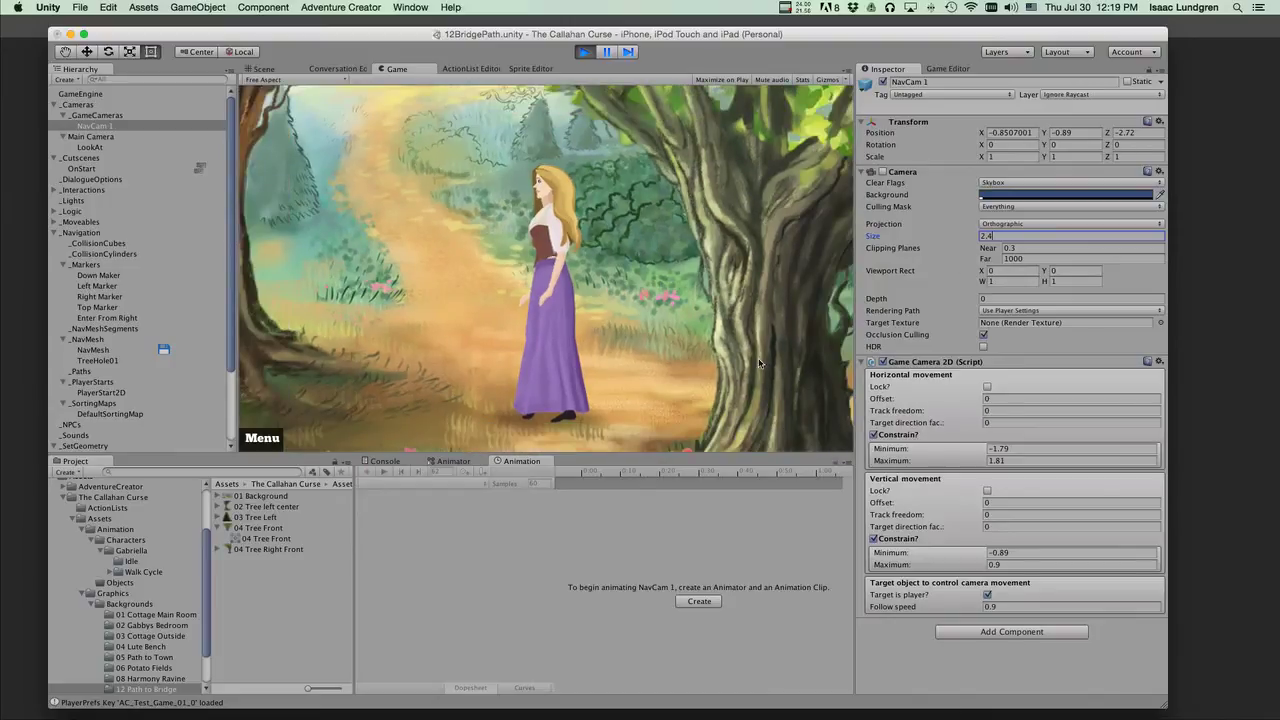
Walk the character around the big tree and along the path to test the camera
click(752, 406)
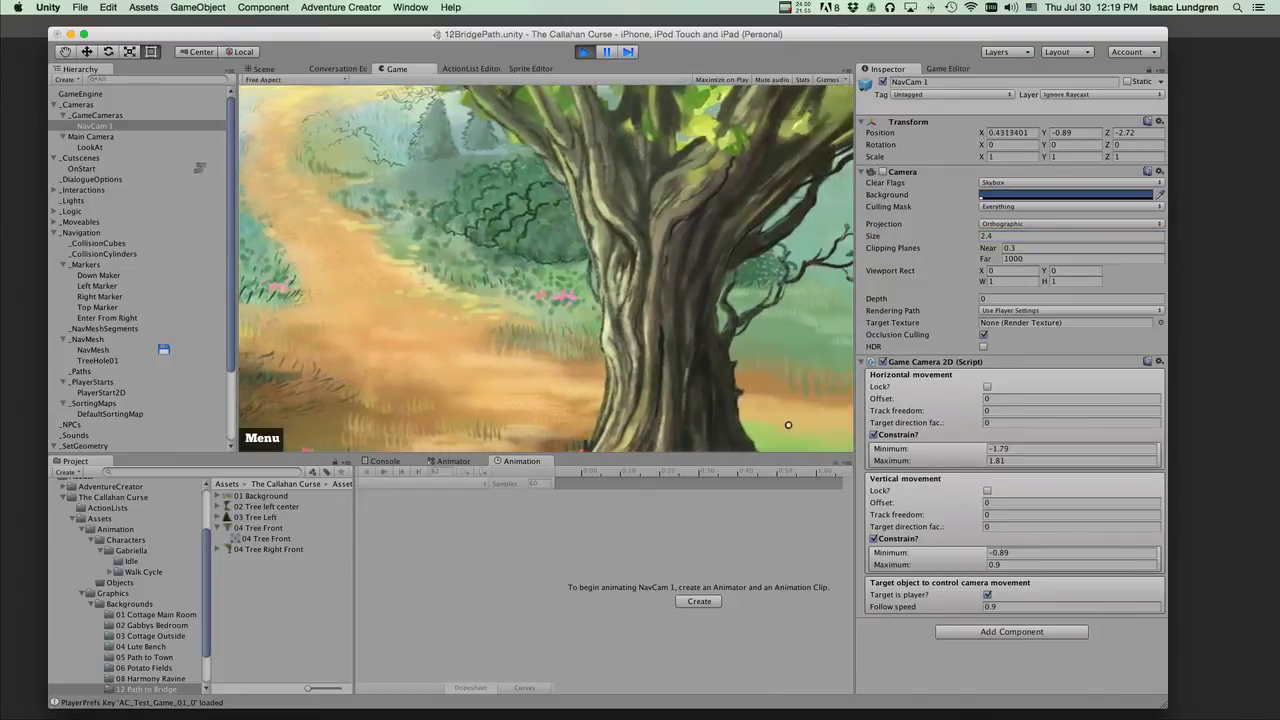
click(420, 357)
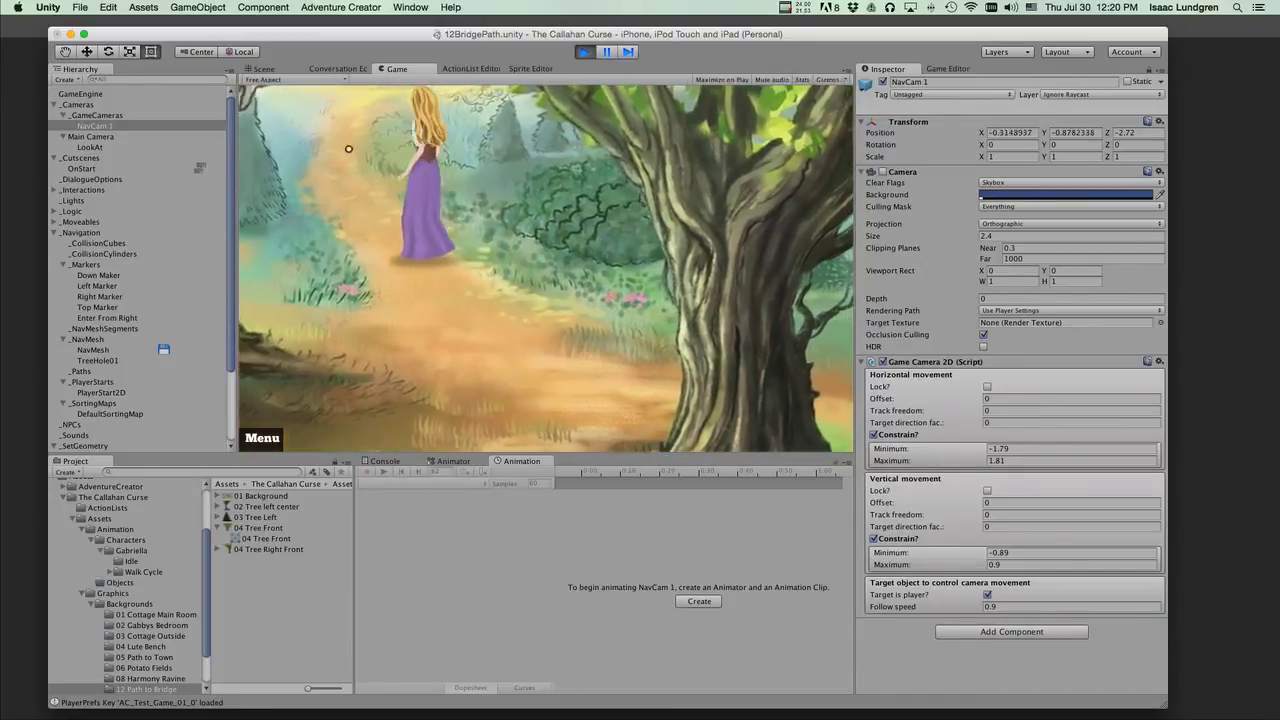
click(280, 345)
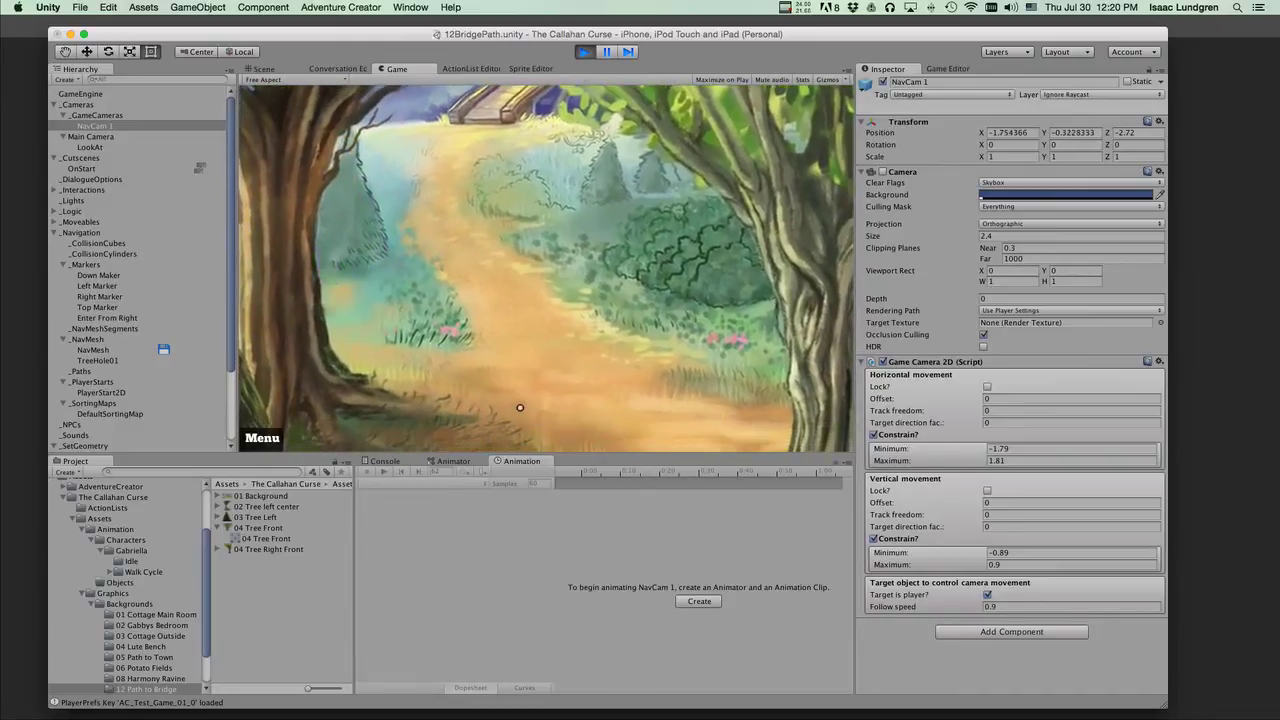
click(608, 407)
click(674, 357)
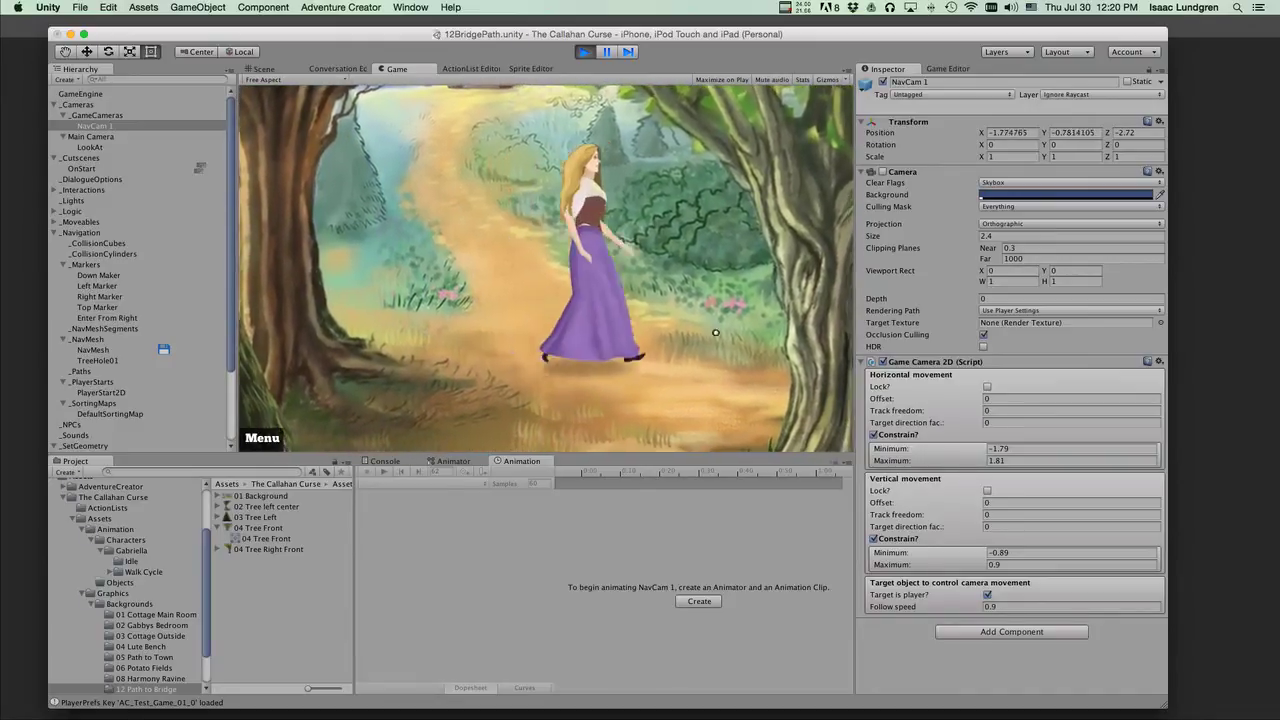
click(515, 318)
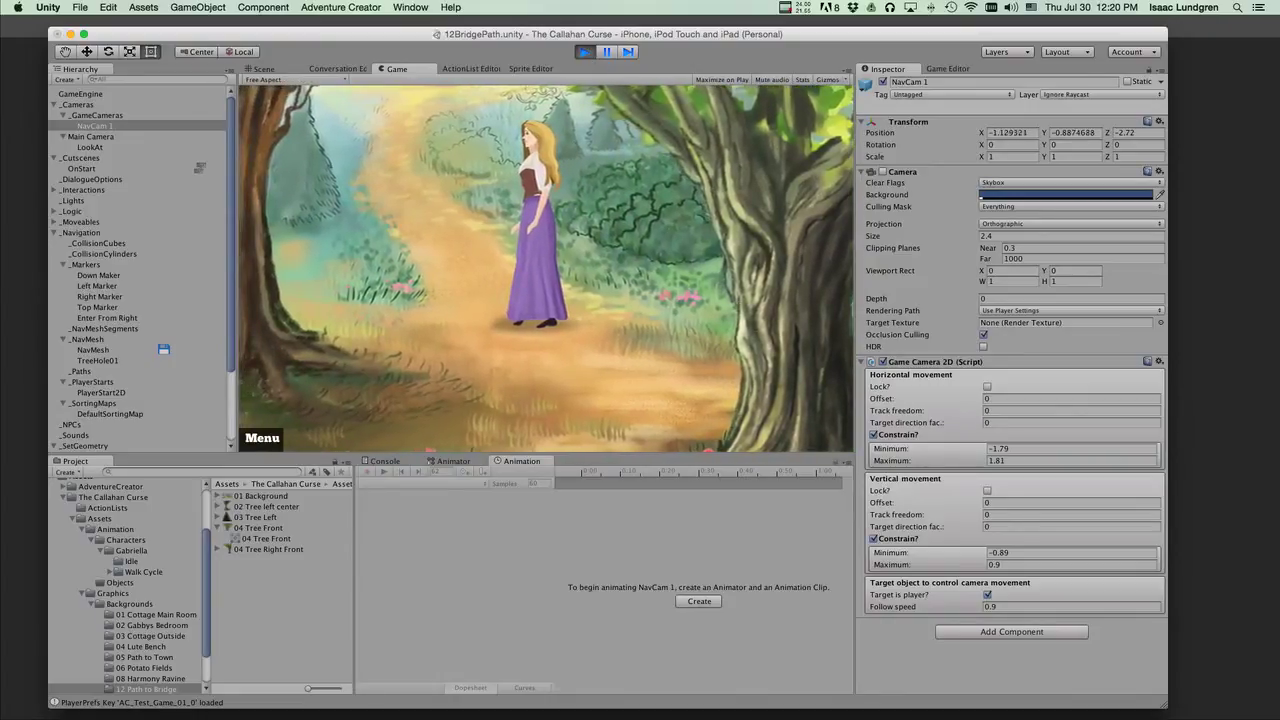
Copy the Camera component's settings and stop the game
click(994, 237)
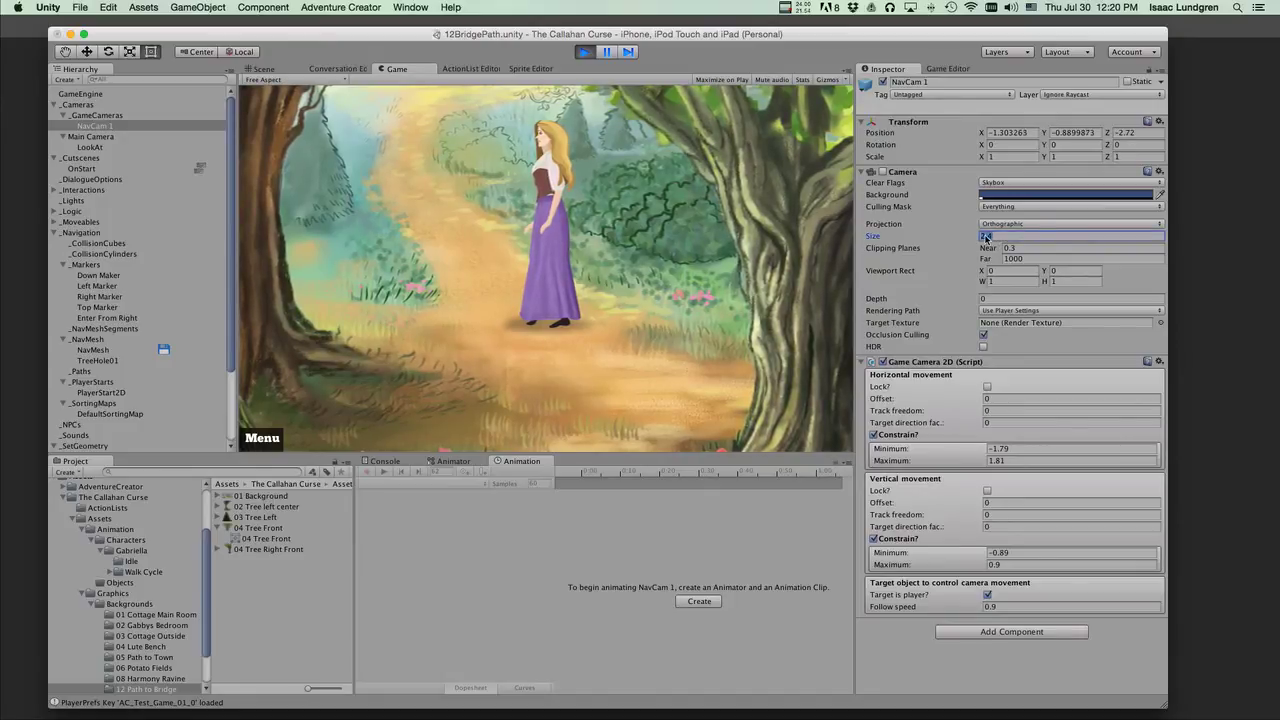
click(1157, 171)
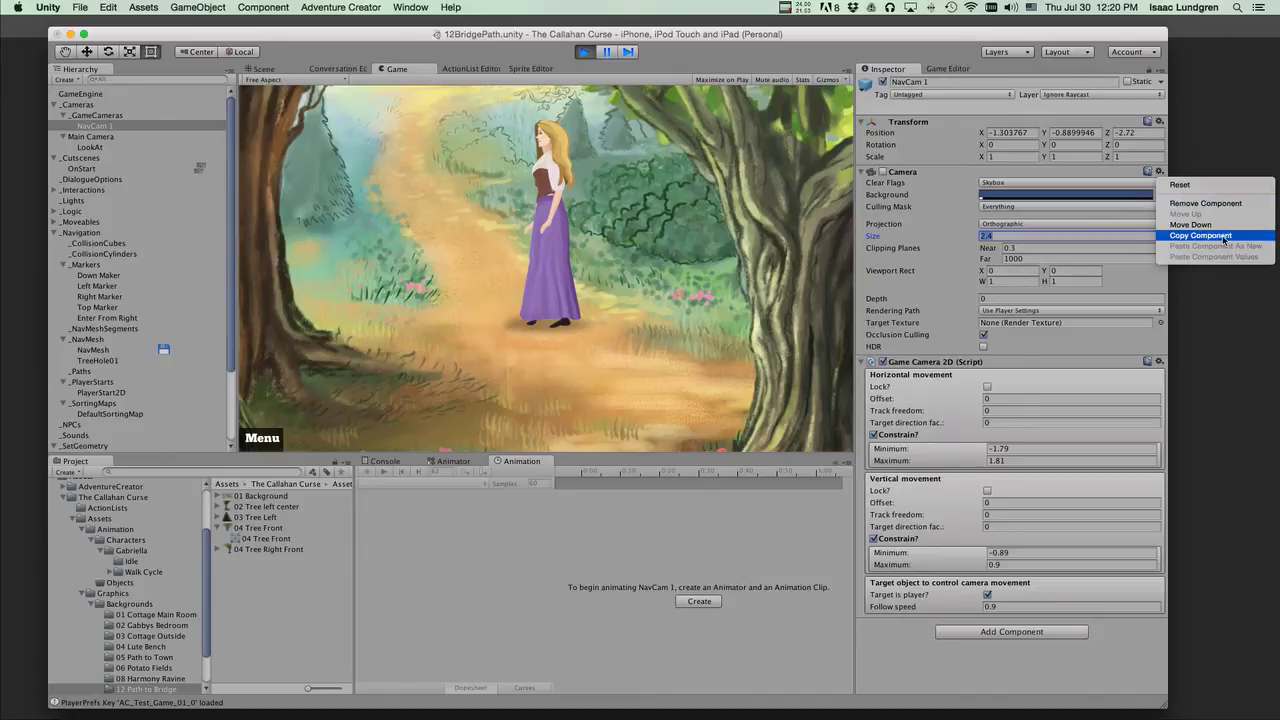
click(1180, 236)
key(super+p)
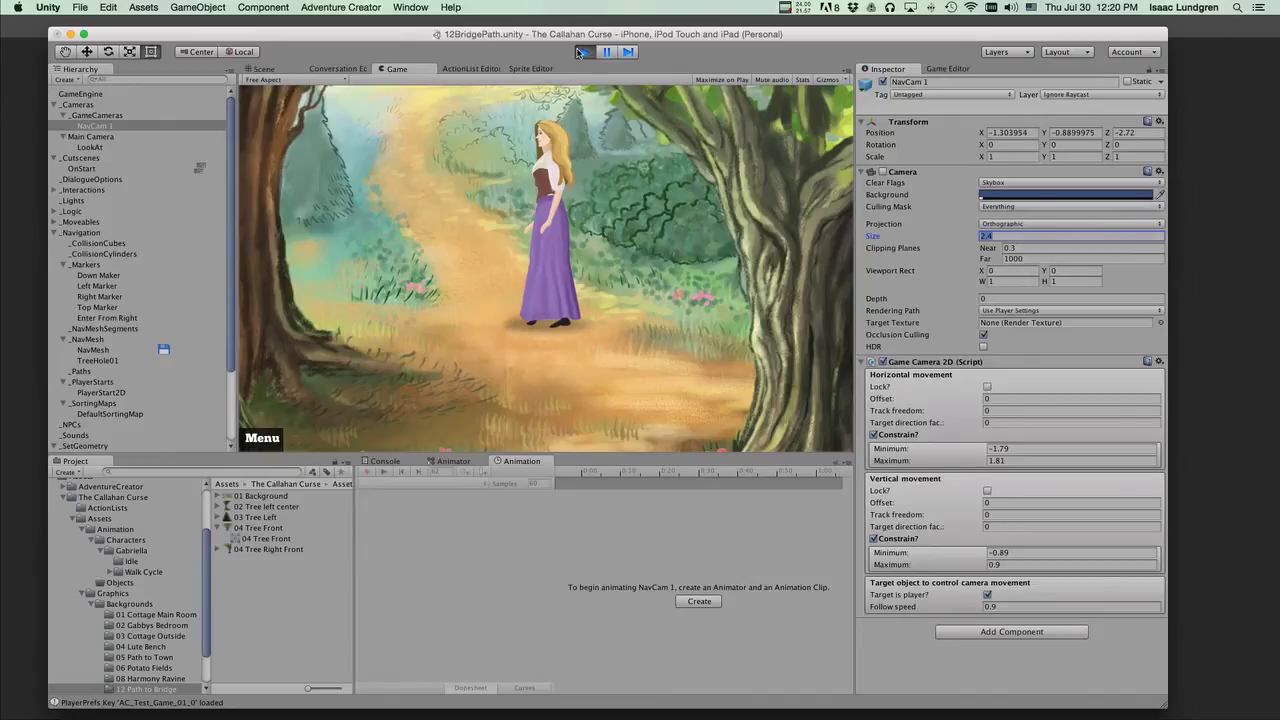
Dismiss the Camera component's options menu and run the game in play mode again
click(1159, 171)
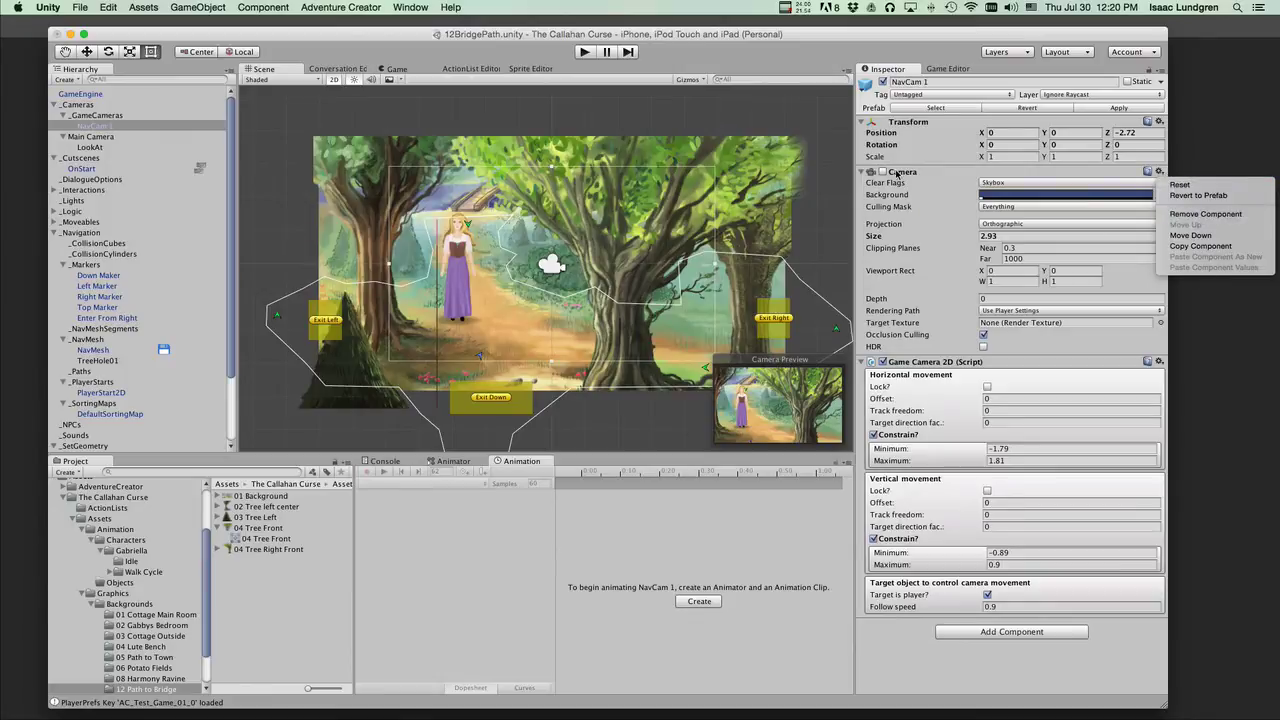
click(639, 105)
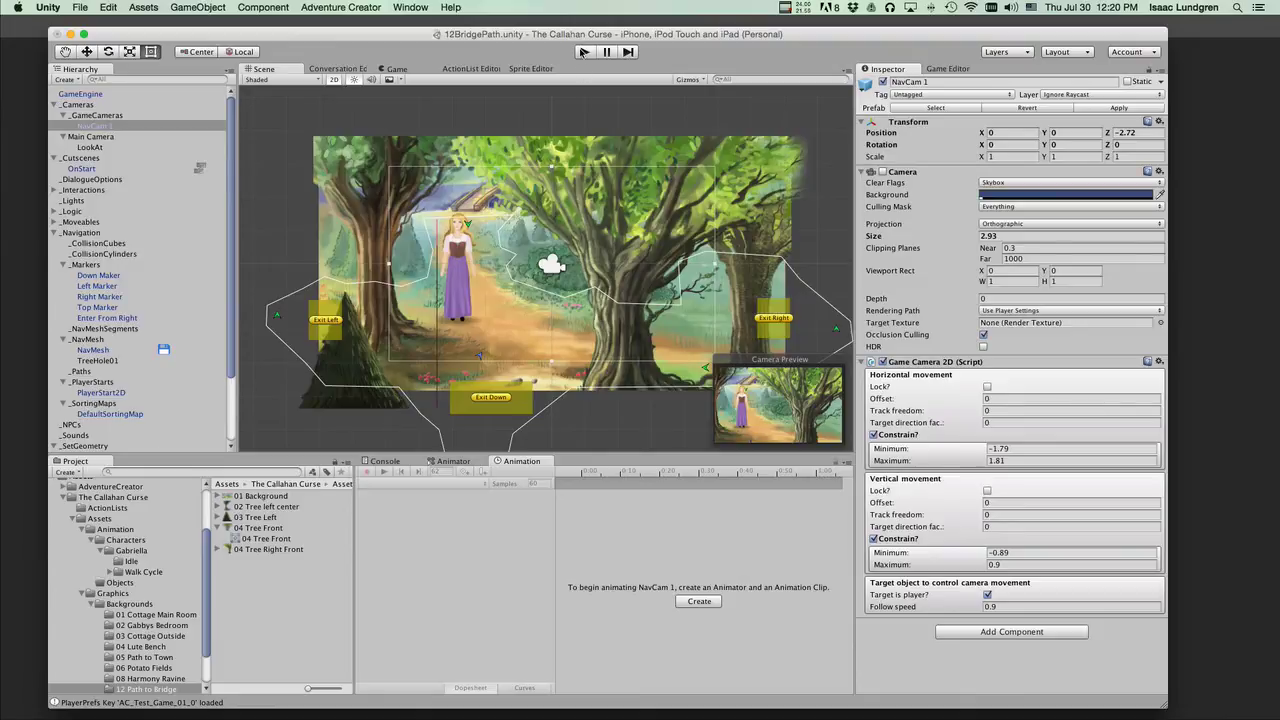
click(584, 52)
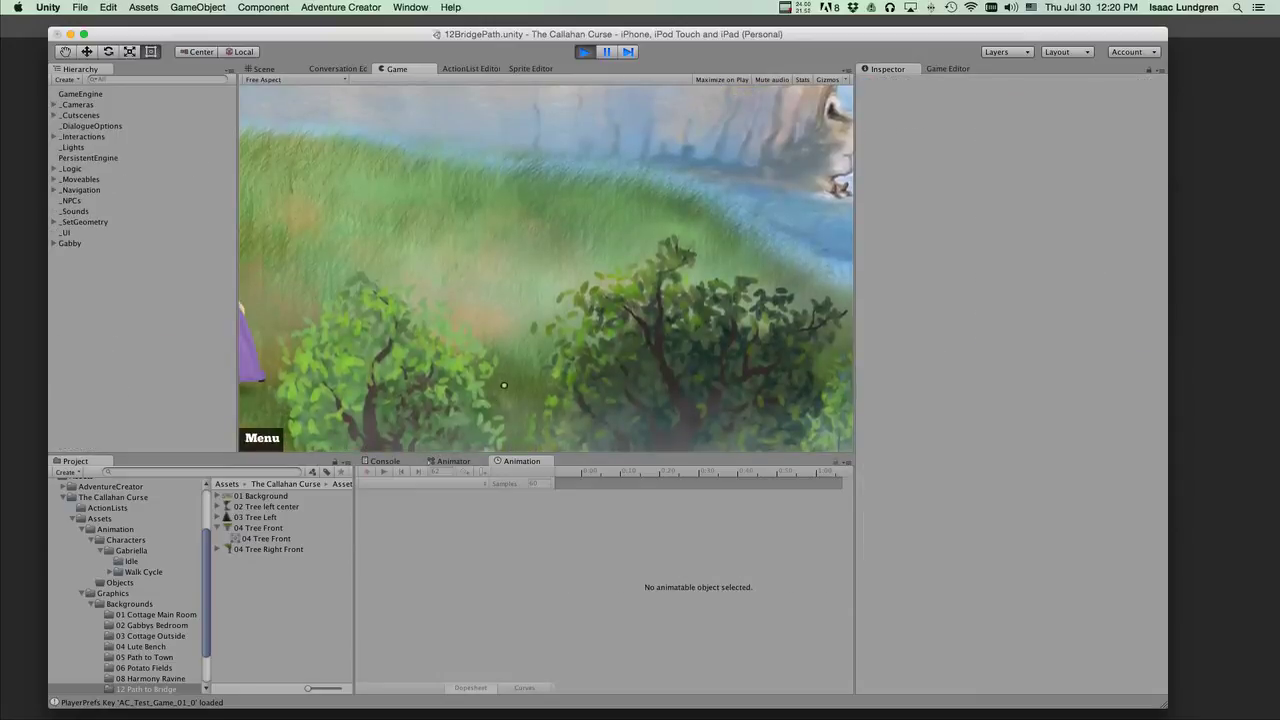
Walk the girl right into the next scene, then left toward the stone well
click(628, 408)
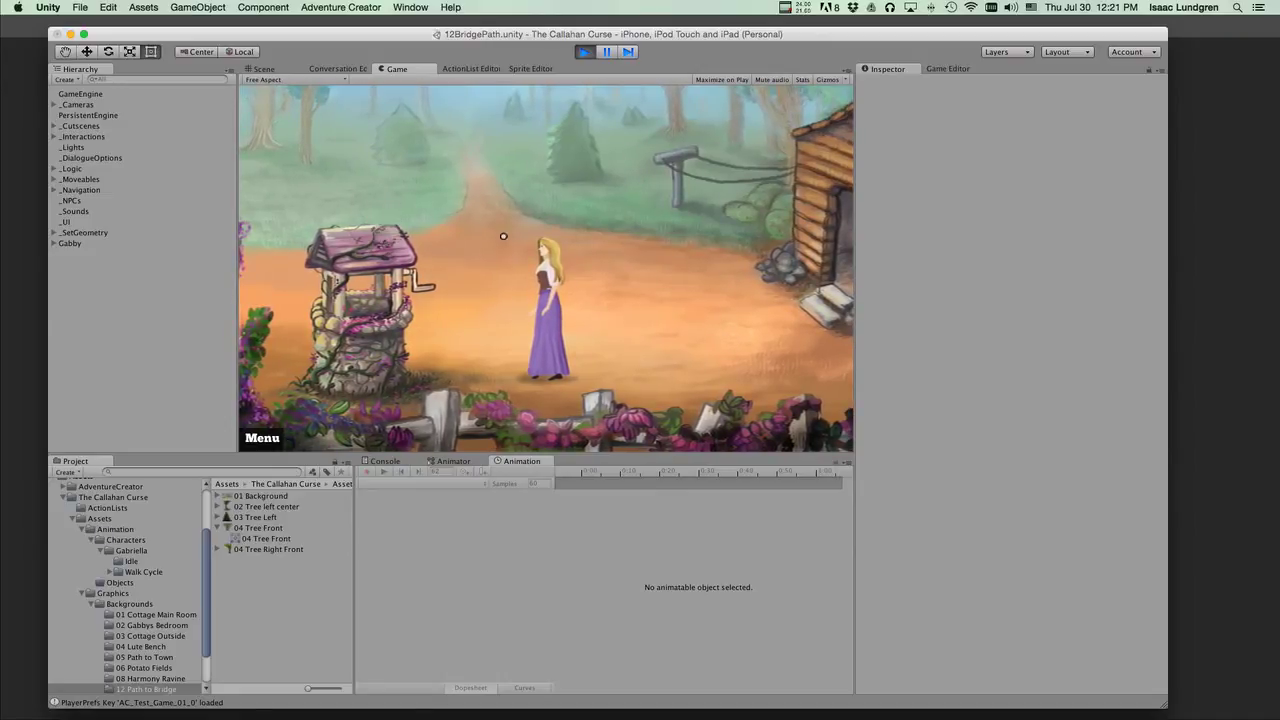
click(377, 271)
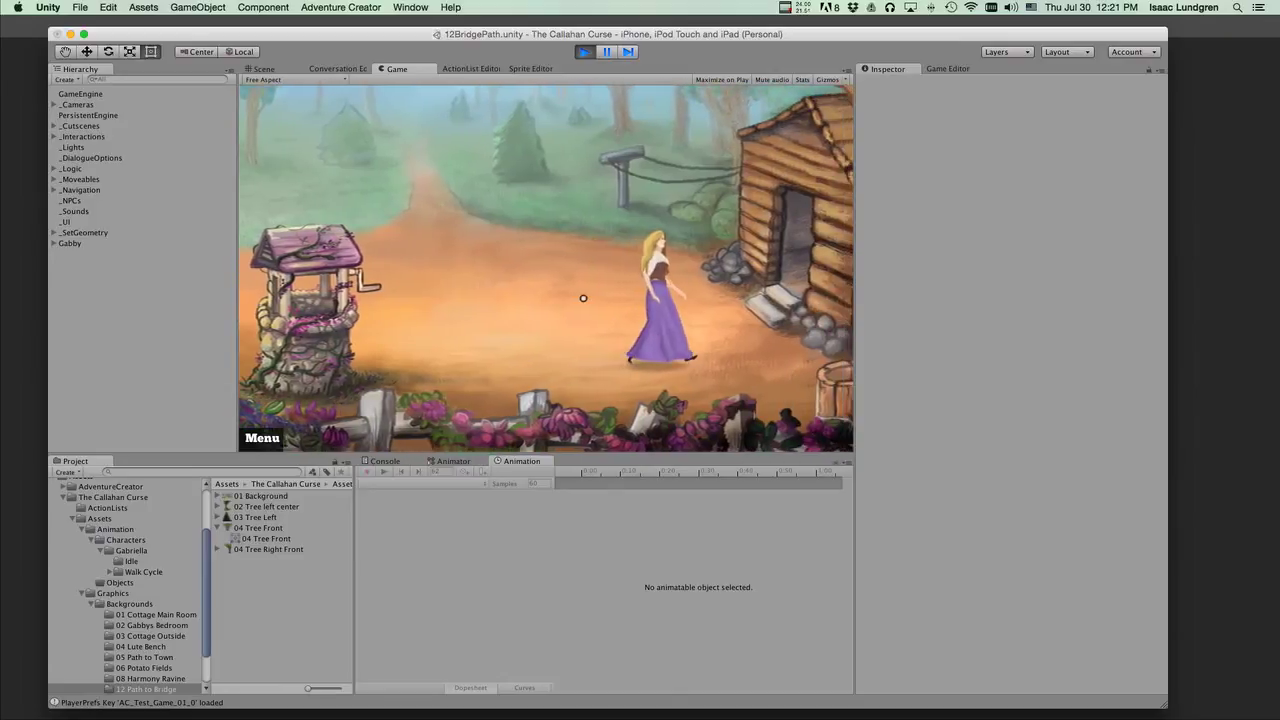
Walk the character up the left path back to the bridge scene, then stop the game
click(451, 246)
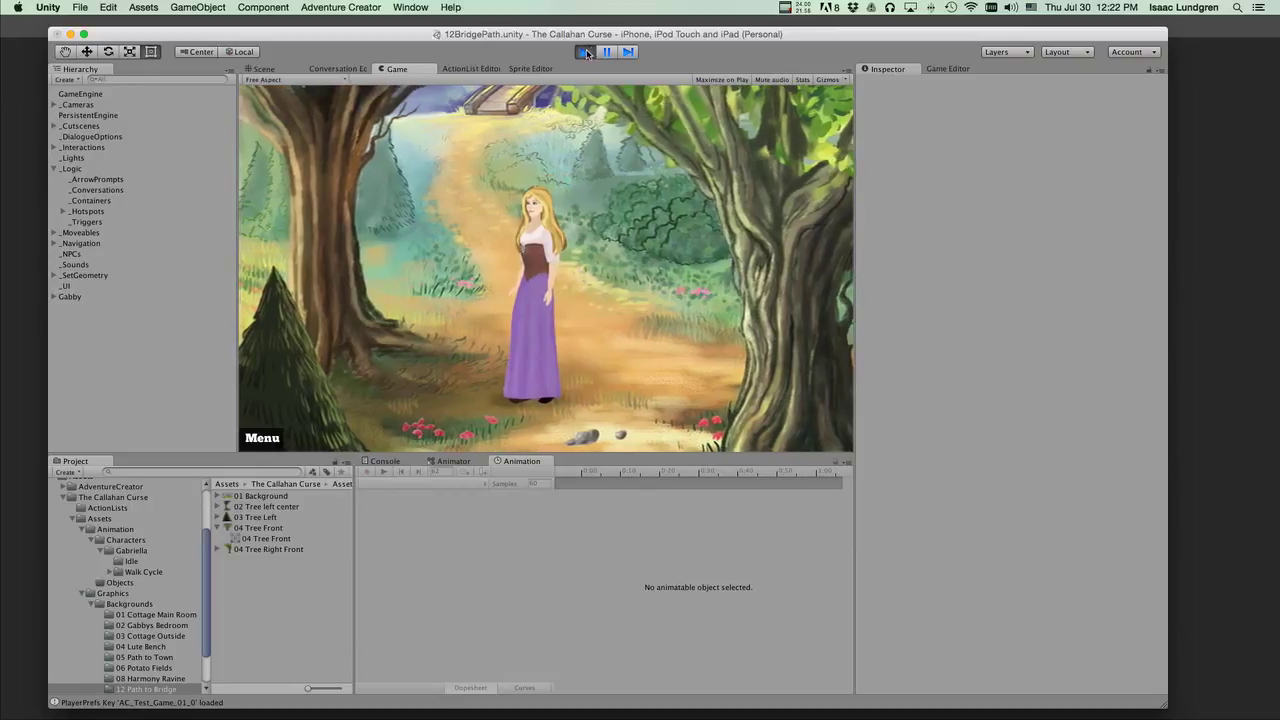
click(585, 50)
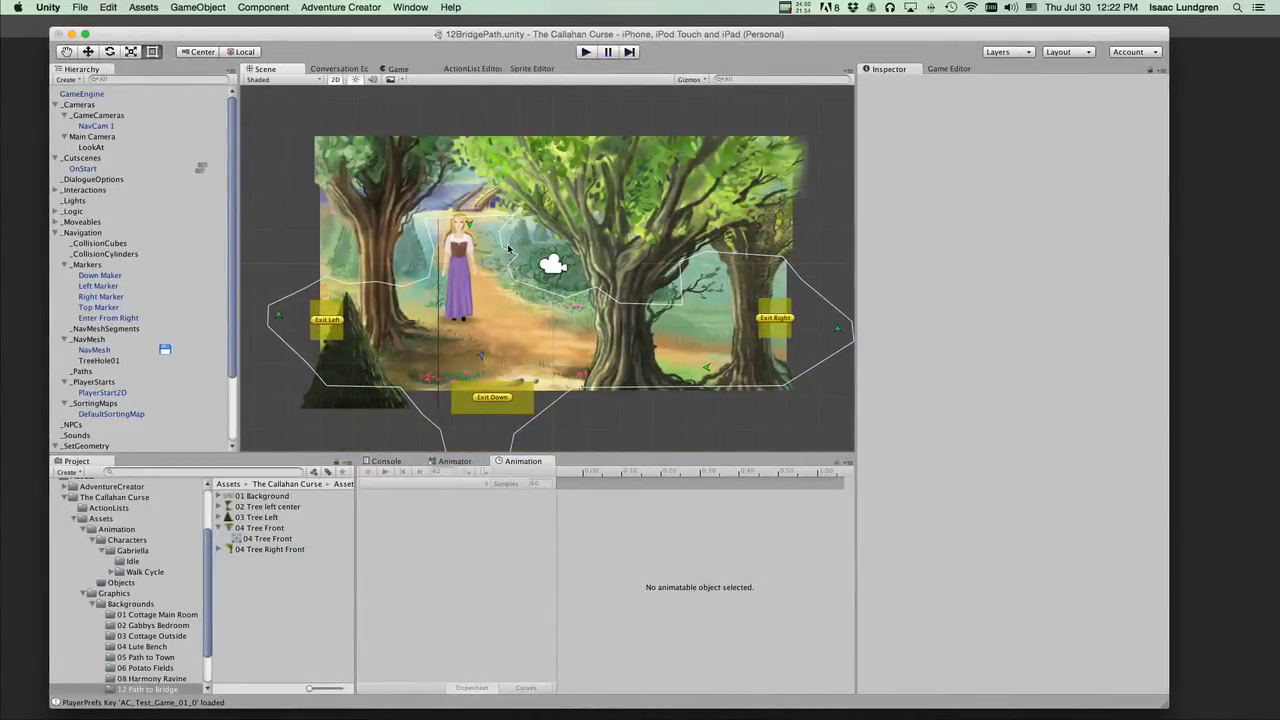
Open the Build Settings window from the File menu
scroll(513, 248, down, 2)
middle_drag(513, 248, 503, 208)
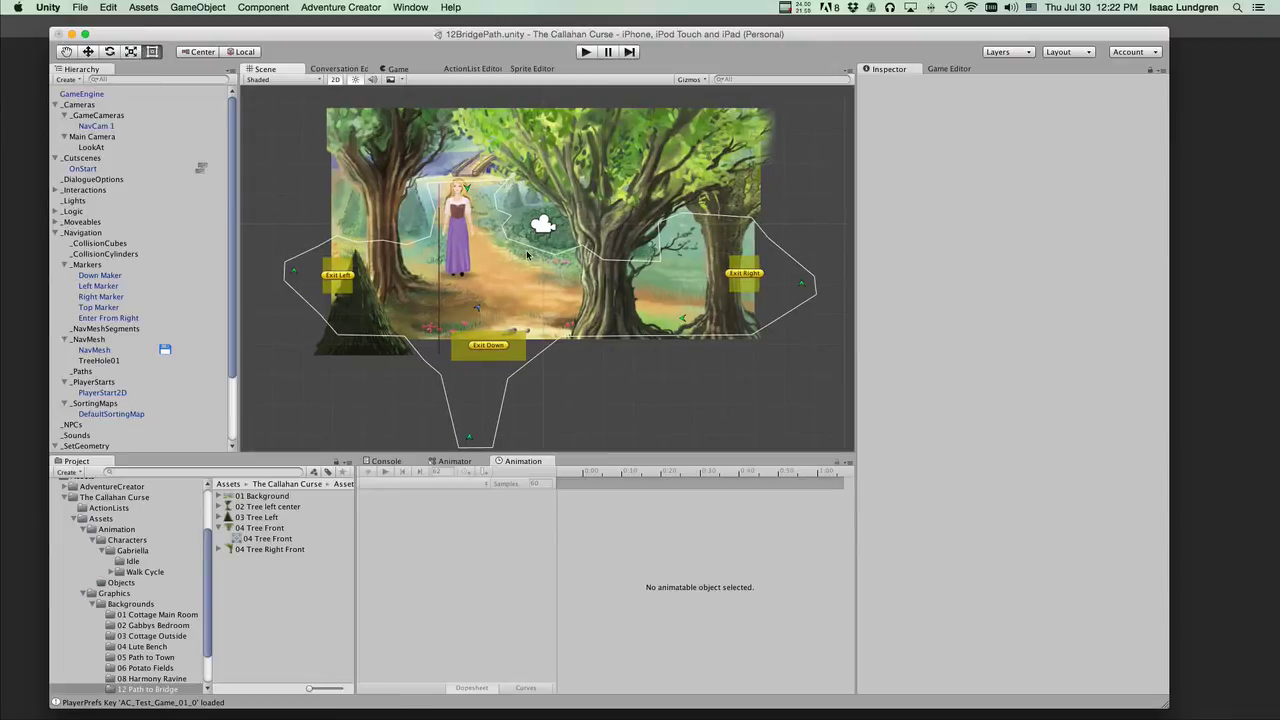
click(82, 8)
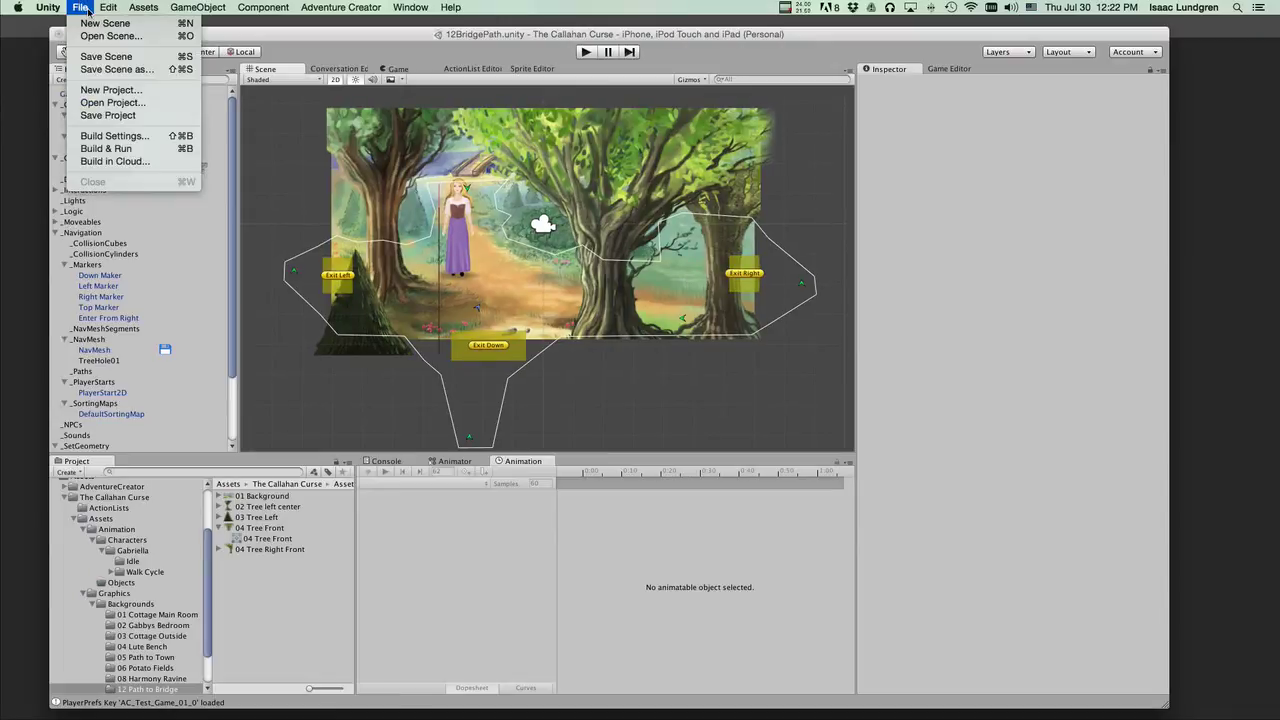
click(112, 136)
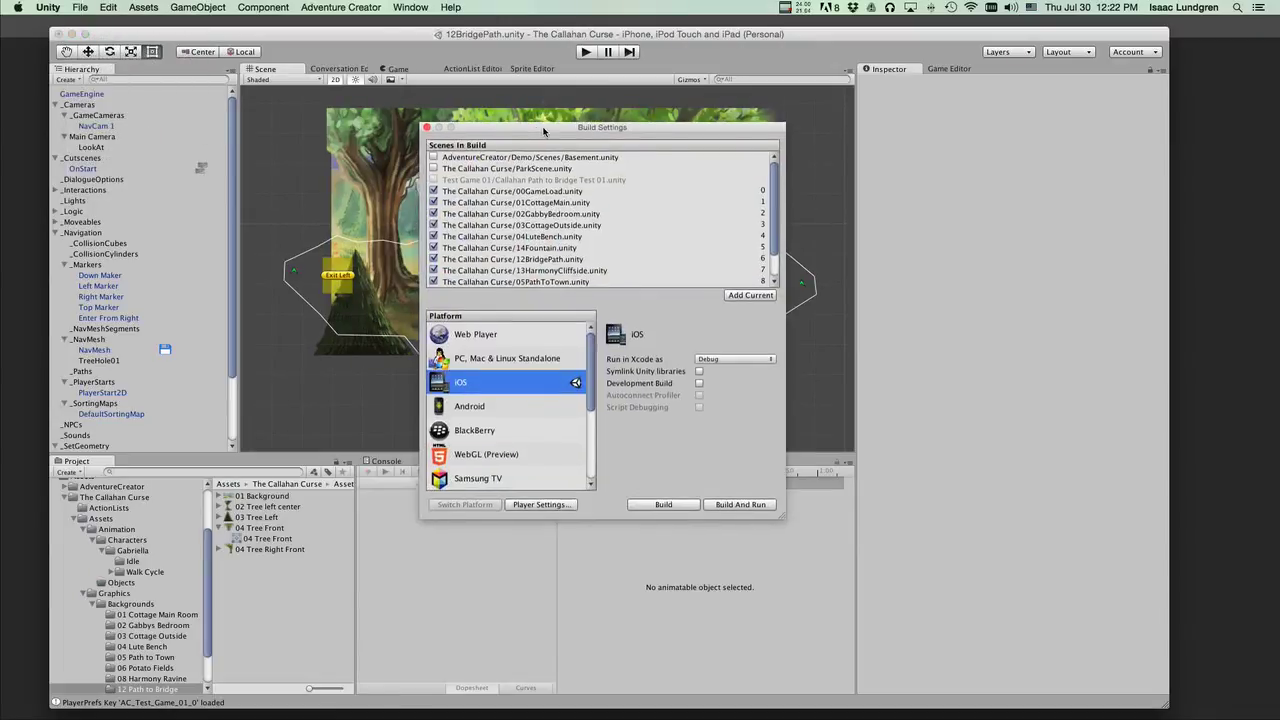
Browse the Android, BlackBerry, WebGL, Samsung TV, Xbox, PlayStation, Windows Store and Windows Phone 8 platforms
click(491, 409)
scroll(491, 409, down, 1)
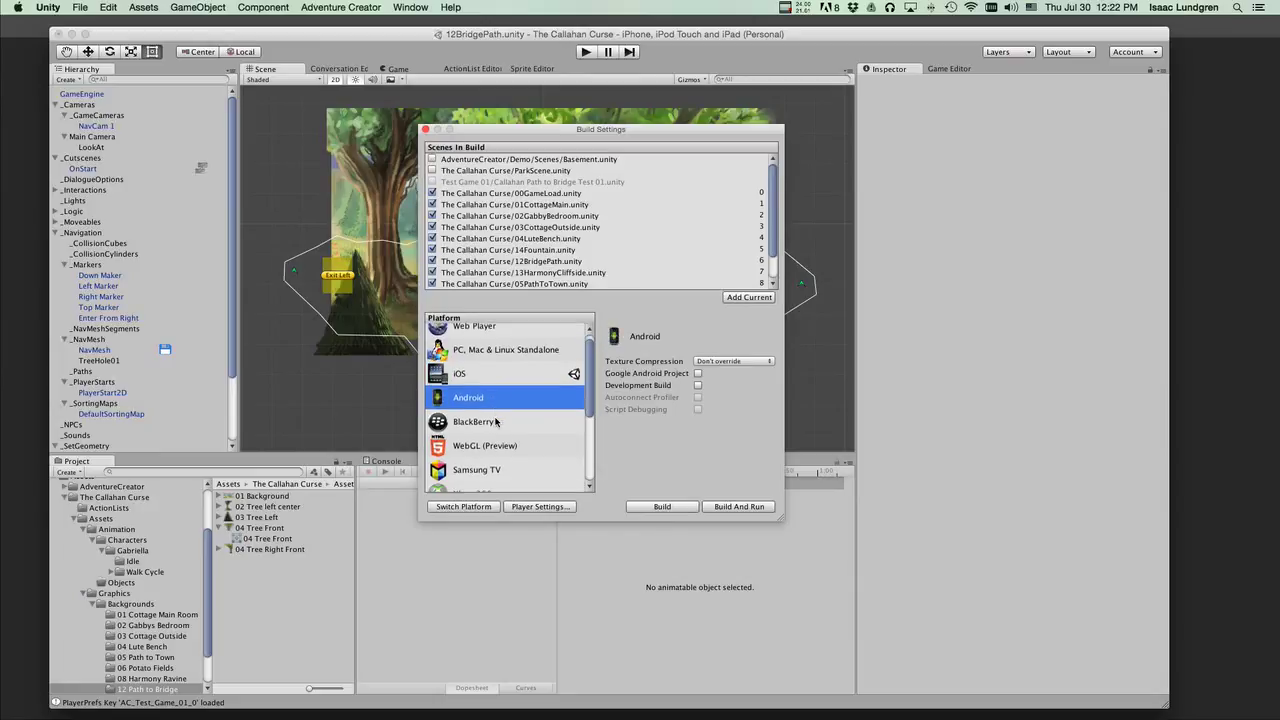
click(496, 421)
scroll(496, 422, down, 4)
scroll(492, 380, up, 1)
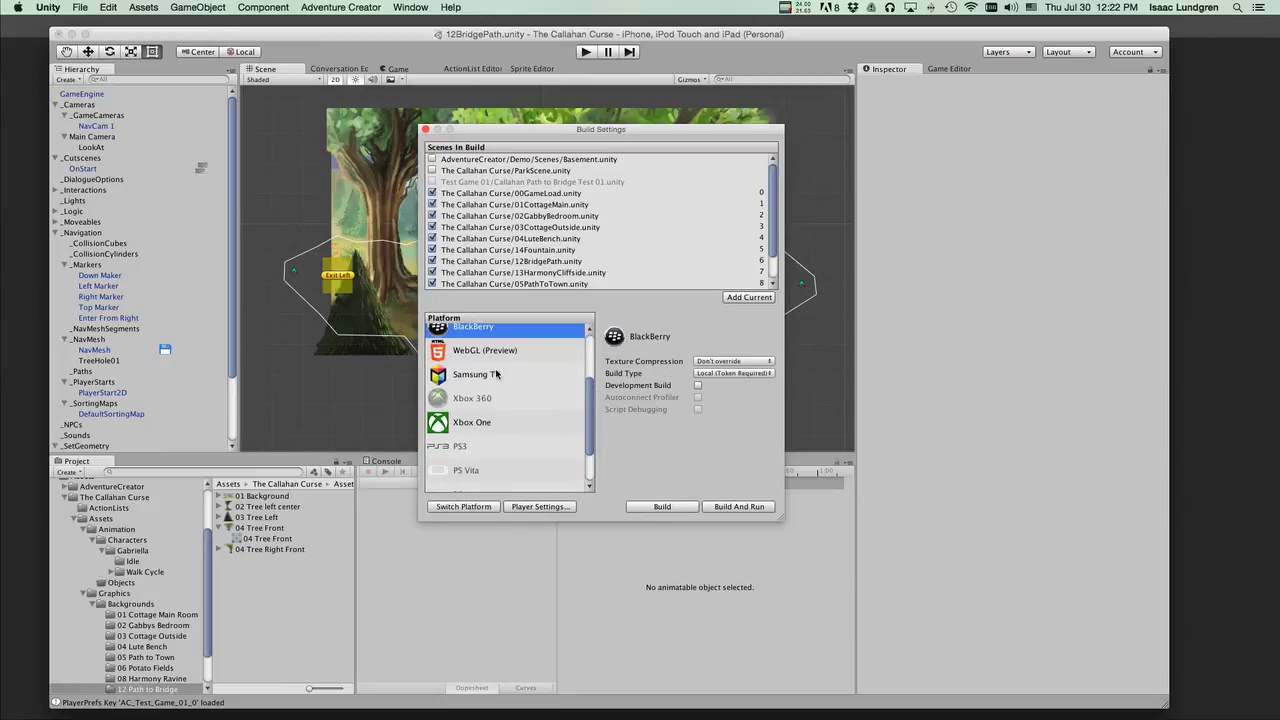
click(489, 358)
click(490, 384)
click(496, 400)
scroll(498, 411, down, 1)
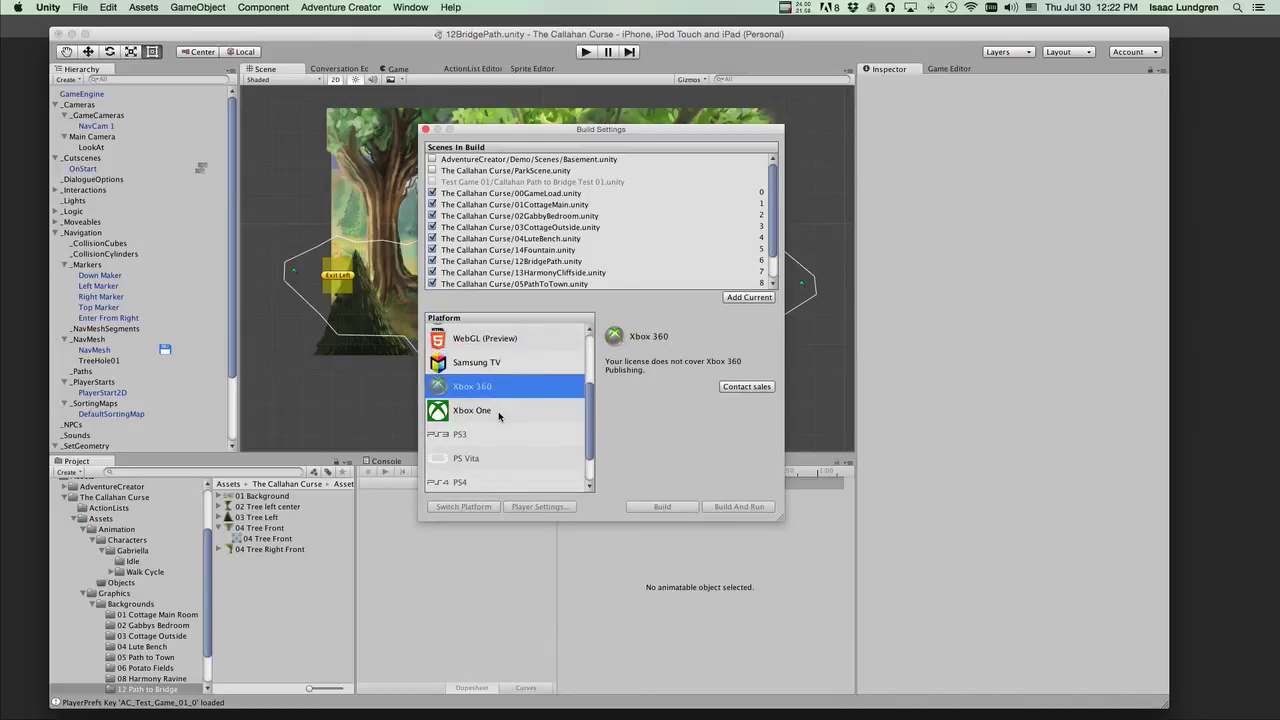
click(495, 409)
scroll(492, 405, down, 2)
click(492, 390)
click(492, 414)
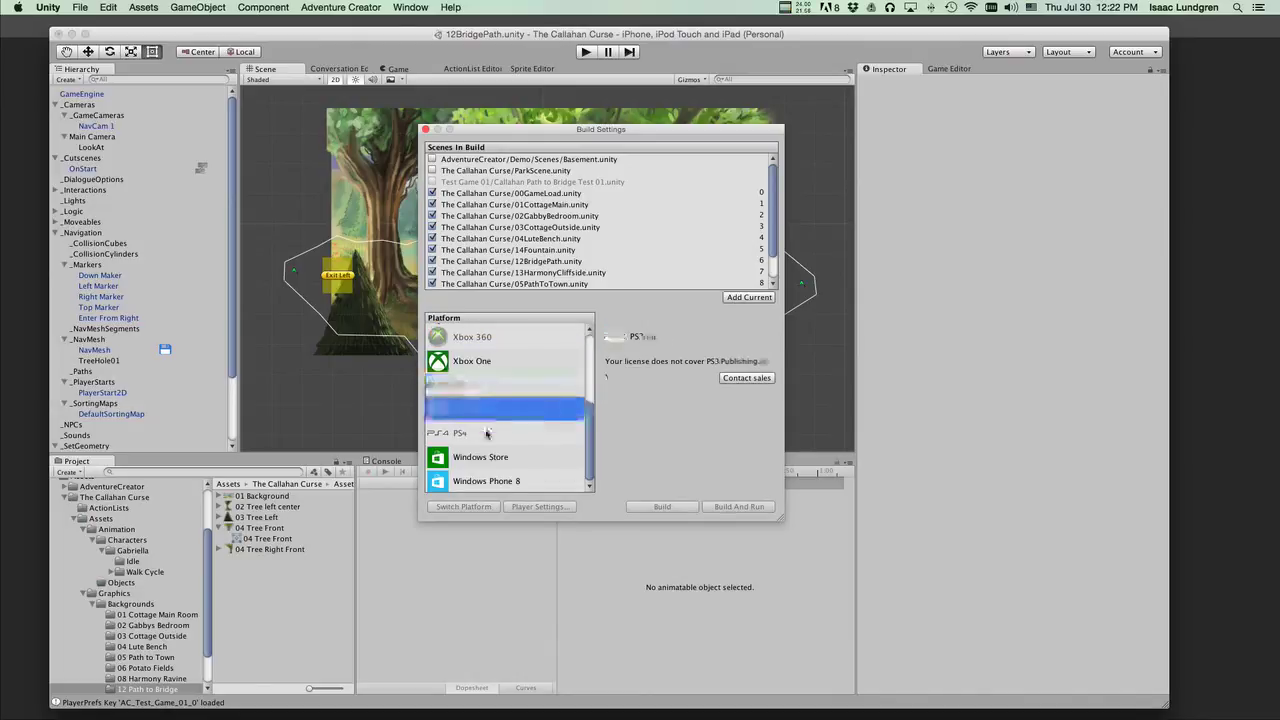
click(494, 437)
click(495, 464)
click(495, 481)
Cycle through iOS, Android, BlackBerry, WebGL and Web Player, ending on PC, Mac & Linux Standalone
scroll(495, 420, up, 5)
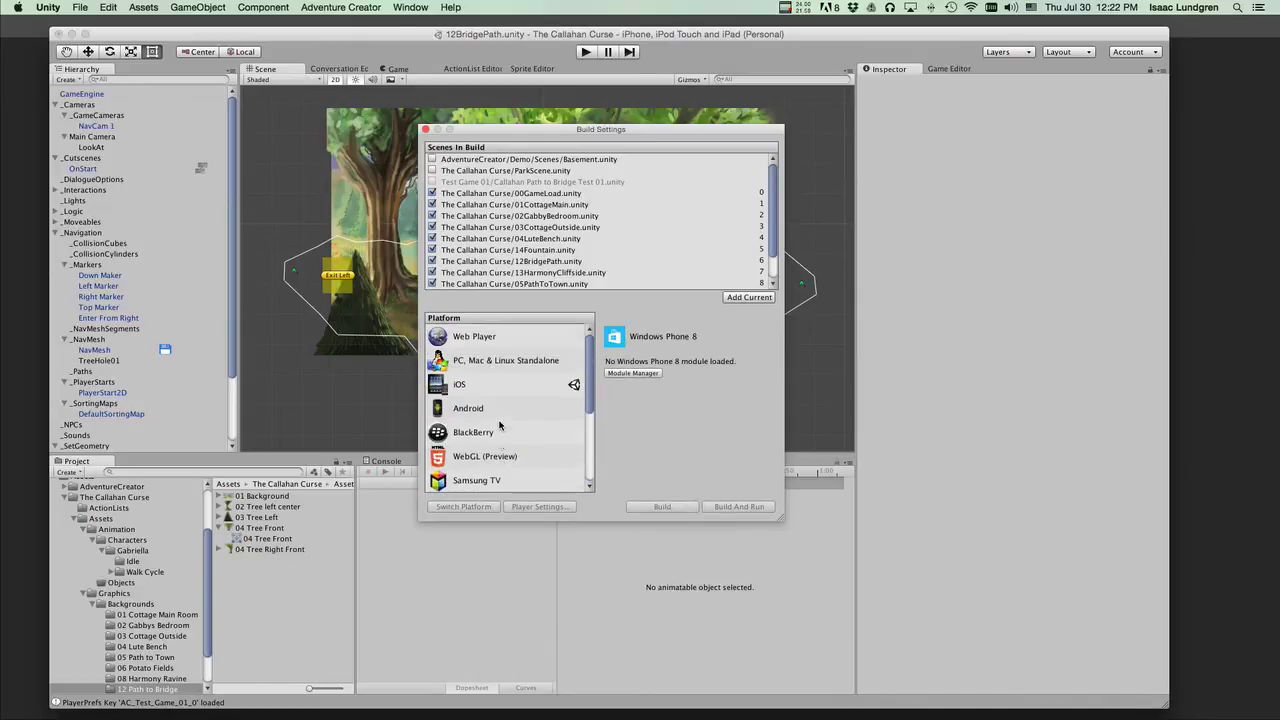
click(485, 412)
click(488, 386)
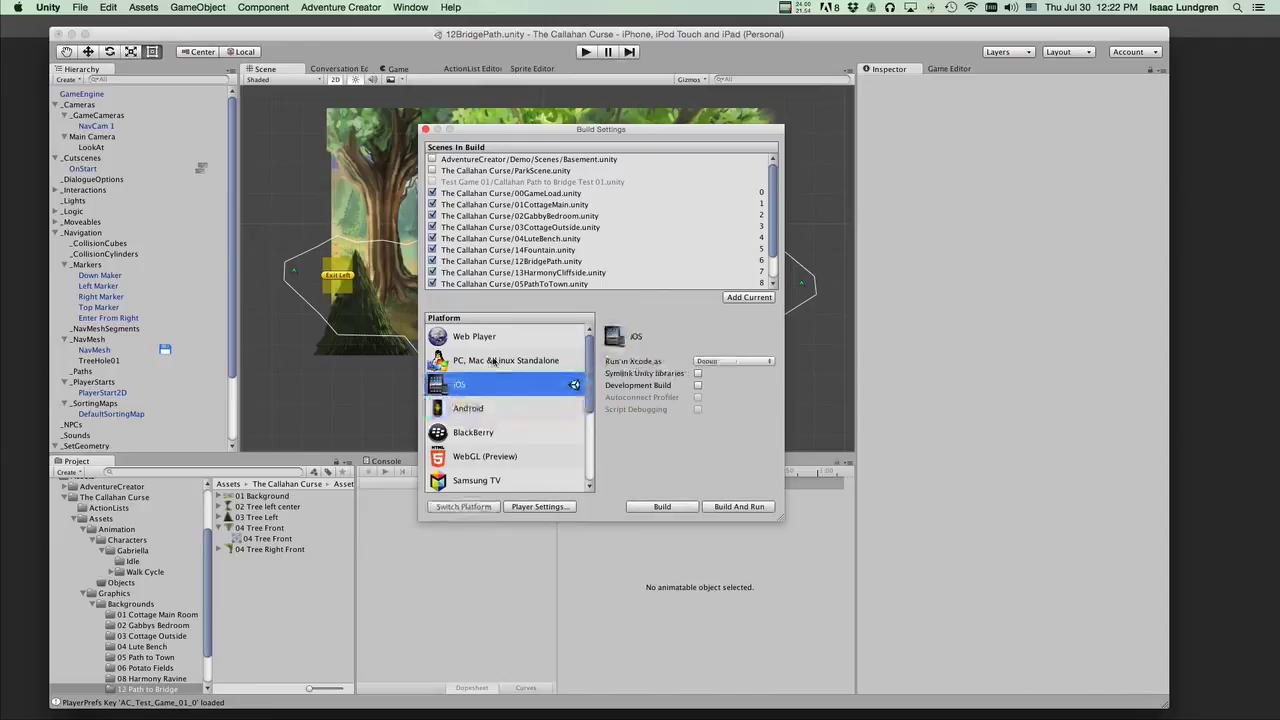
click(488, 361)
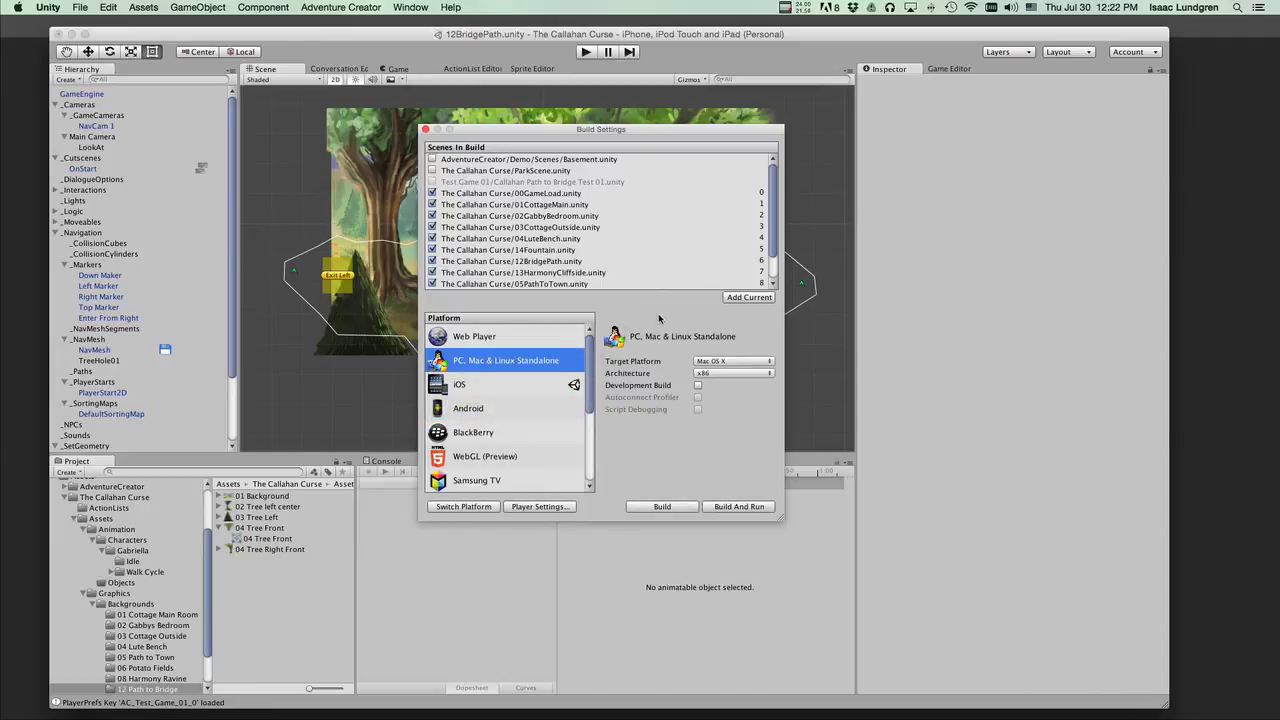
click(488, 362)
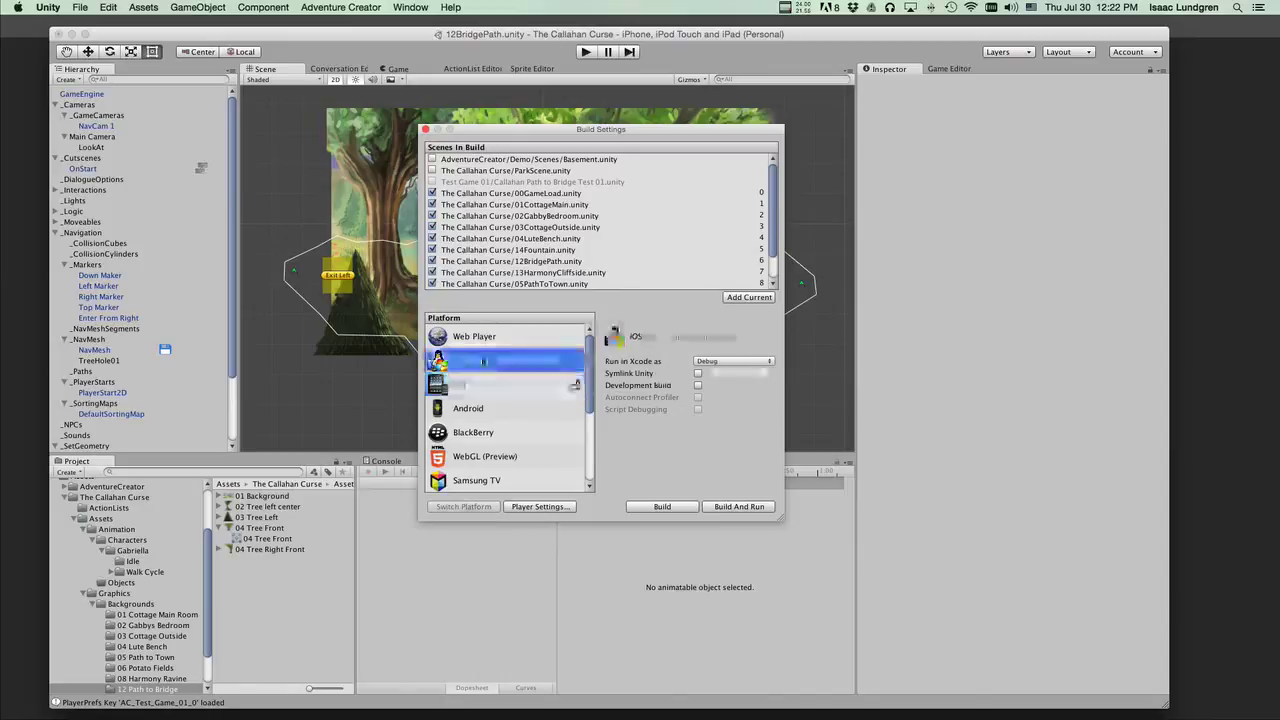
click(483, 386)
click(484, 410)
click(485, 432)
click(486, 458)
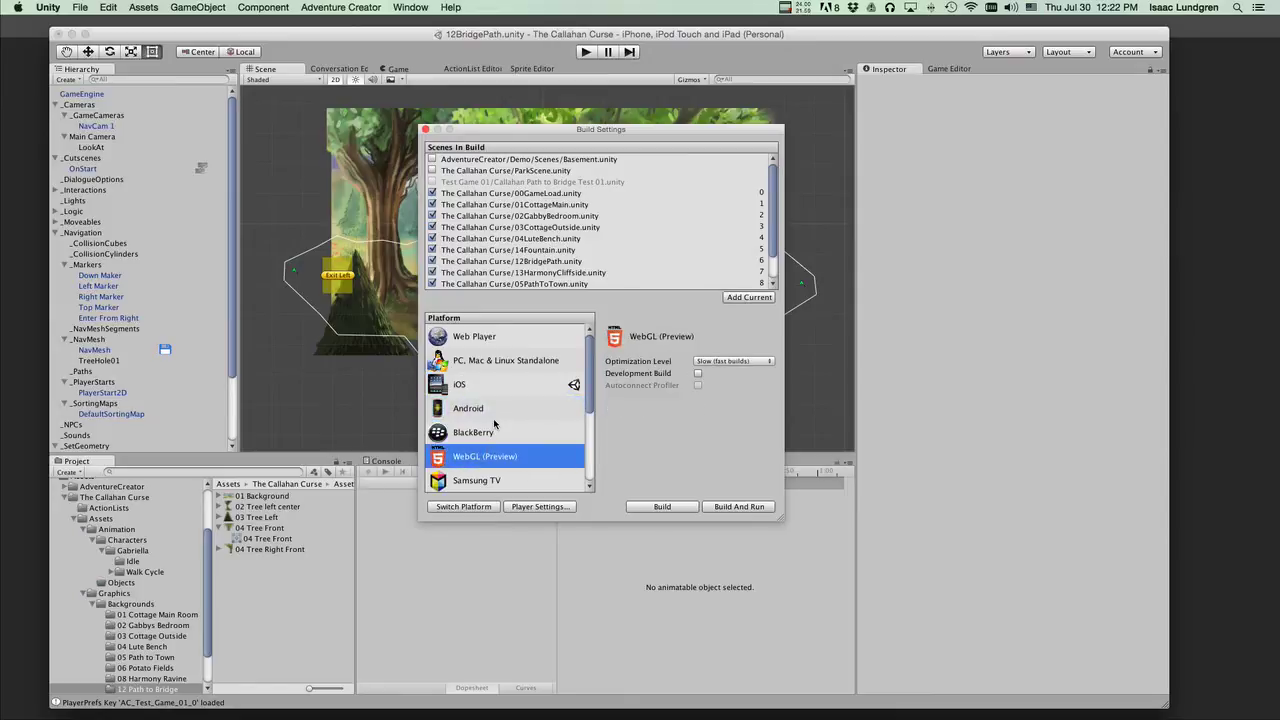
click(490, 410)
click(485, 387)
click(491, 362)
click(492, 340)
click(496, 364)
scroll(494, 372, down, 5)
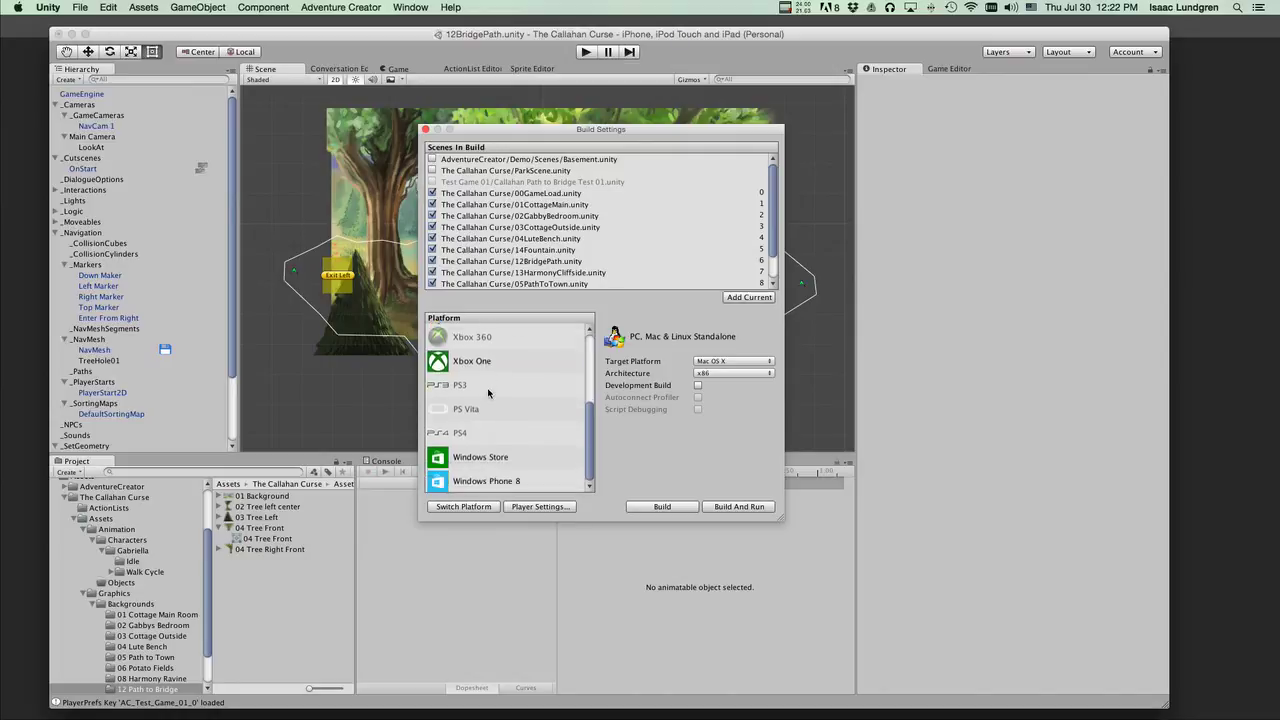
scroll(490, 375, up, 5)
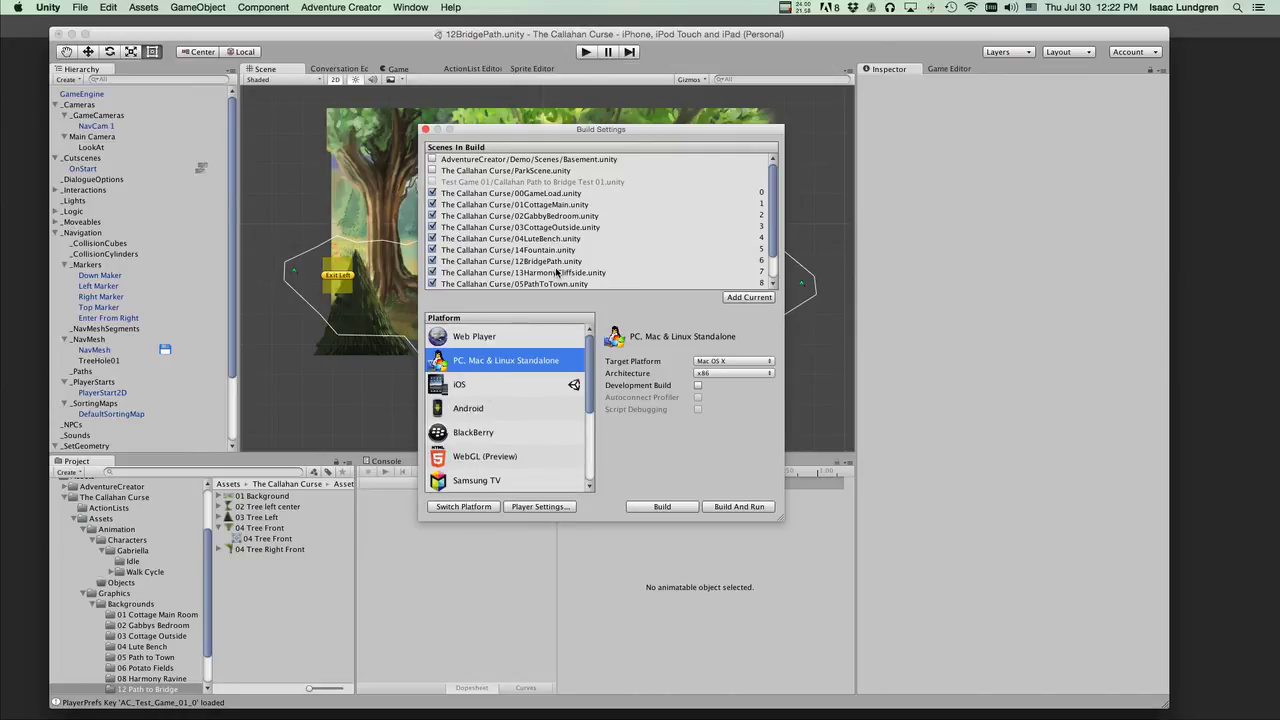
scroll(557, 272, down, 3)
scroll(557, 272, up, 3)
scroll(557, 272, down, 3)
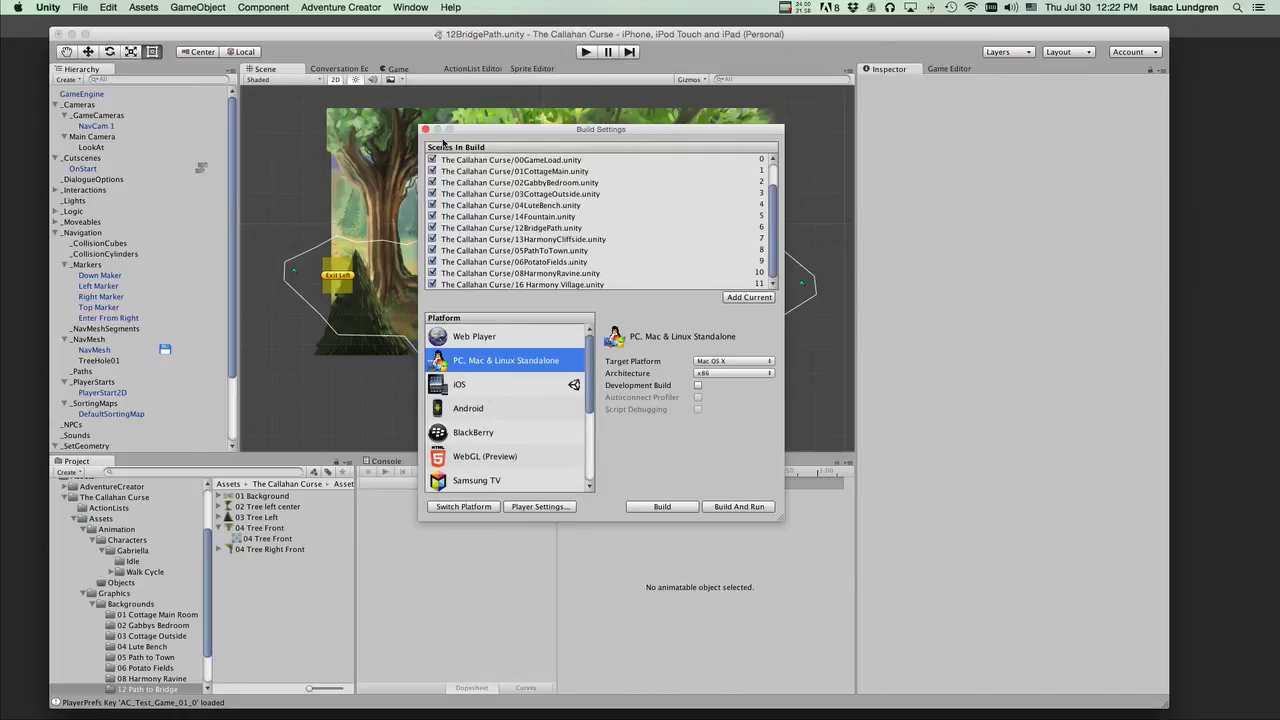
Close Build Settings and zoom and pan the Scene view over the 12BridgePath forest scene
click(425, 130)
scroll(490, 245, down, 4)
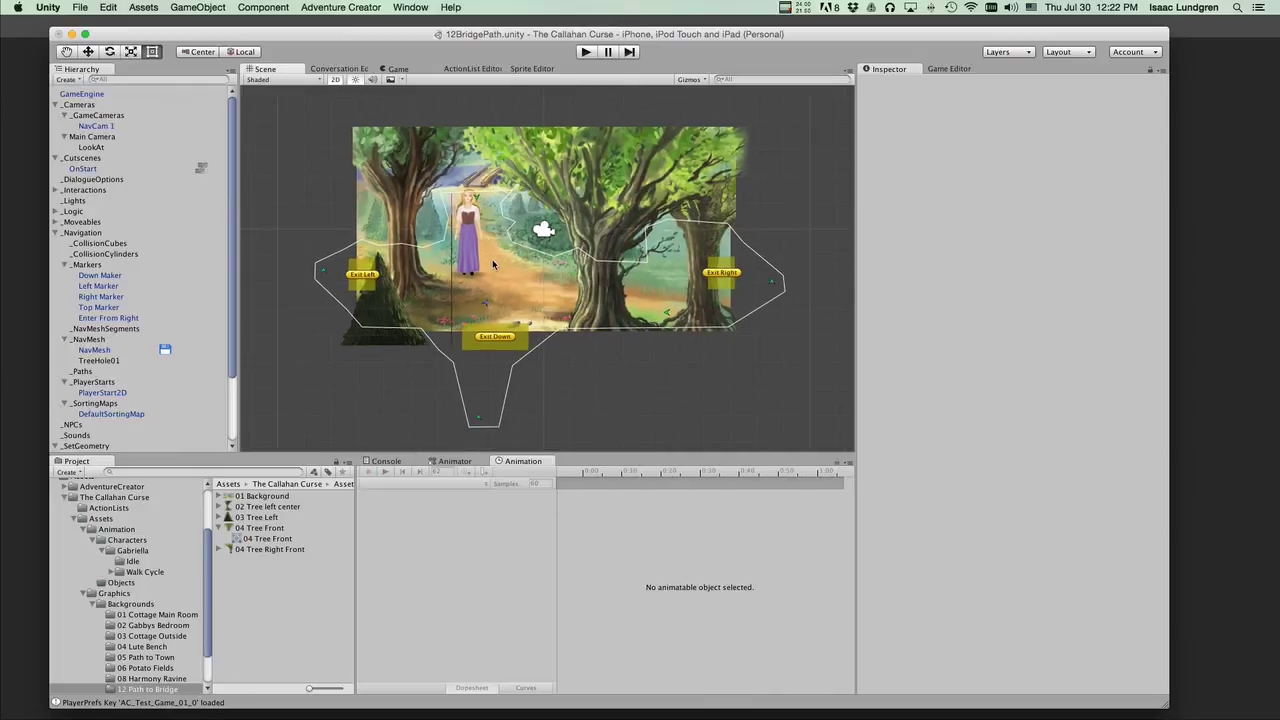
scroll(492, 263, up, 4)
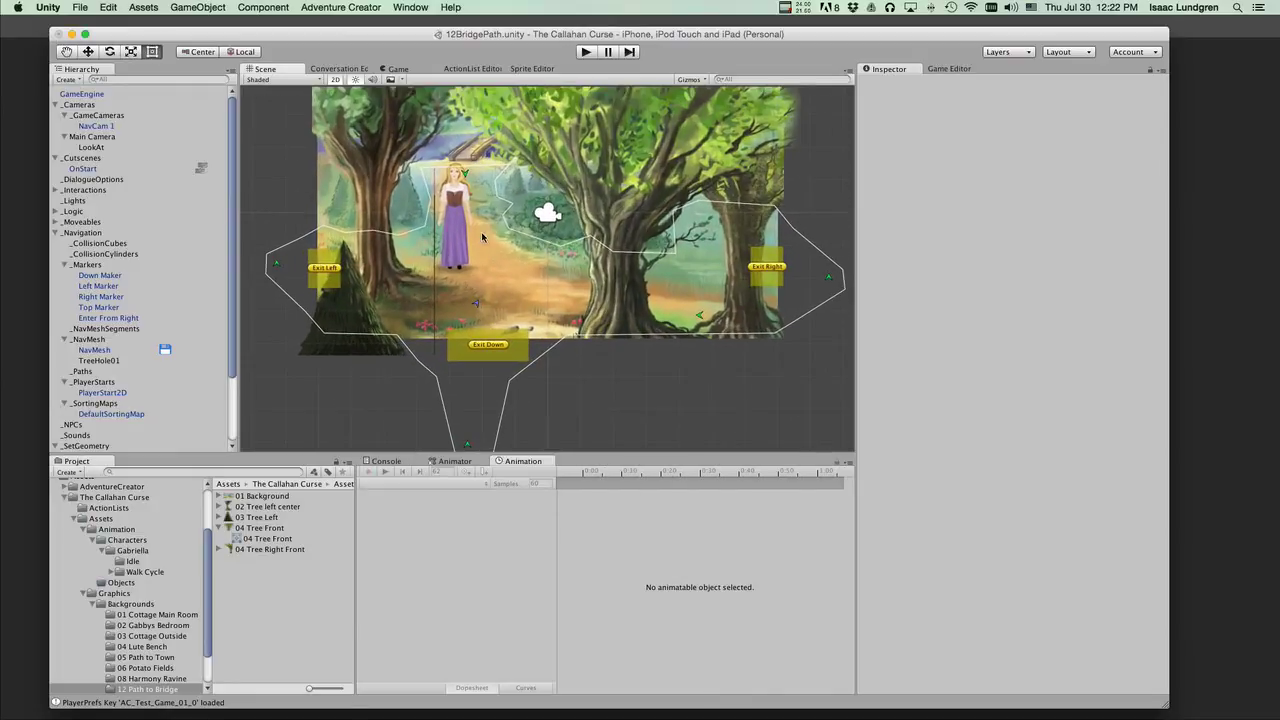
middle_drag(481, 236, 489, 269)
scroll(489, 269, up, 2)
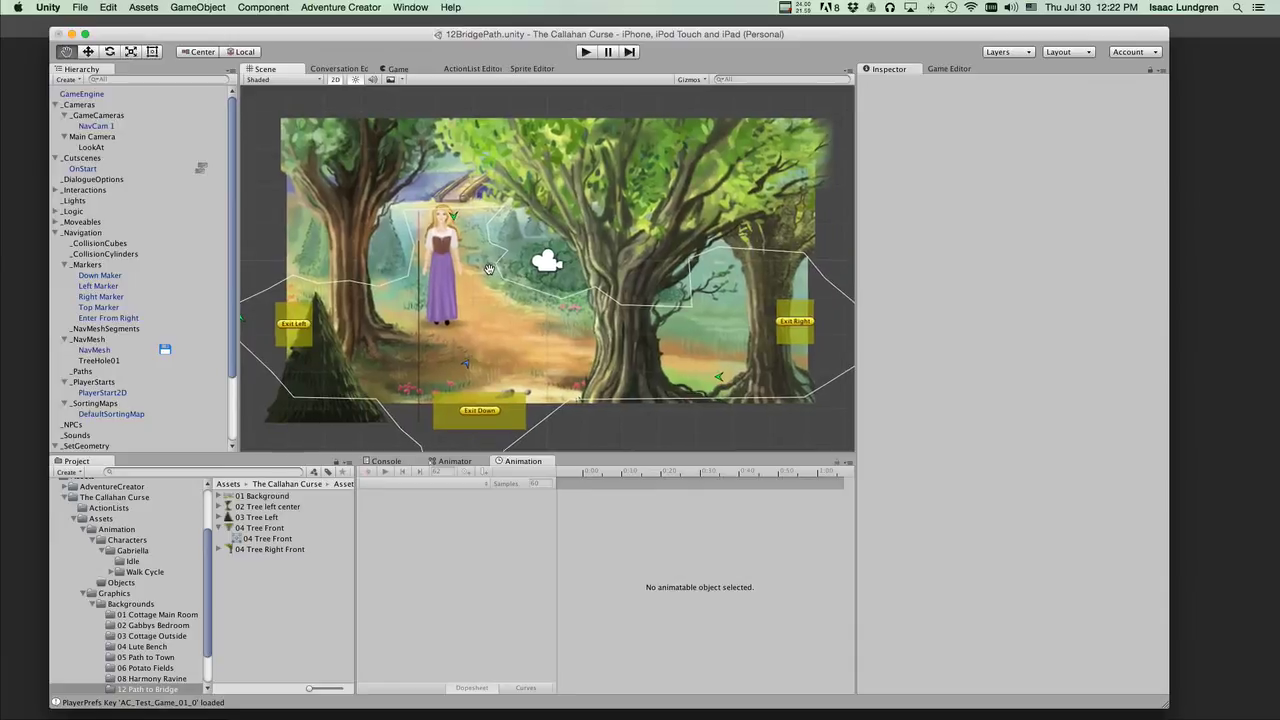
scroll(489, 269, up, 4)
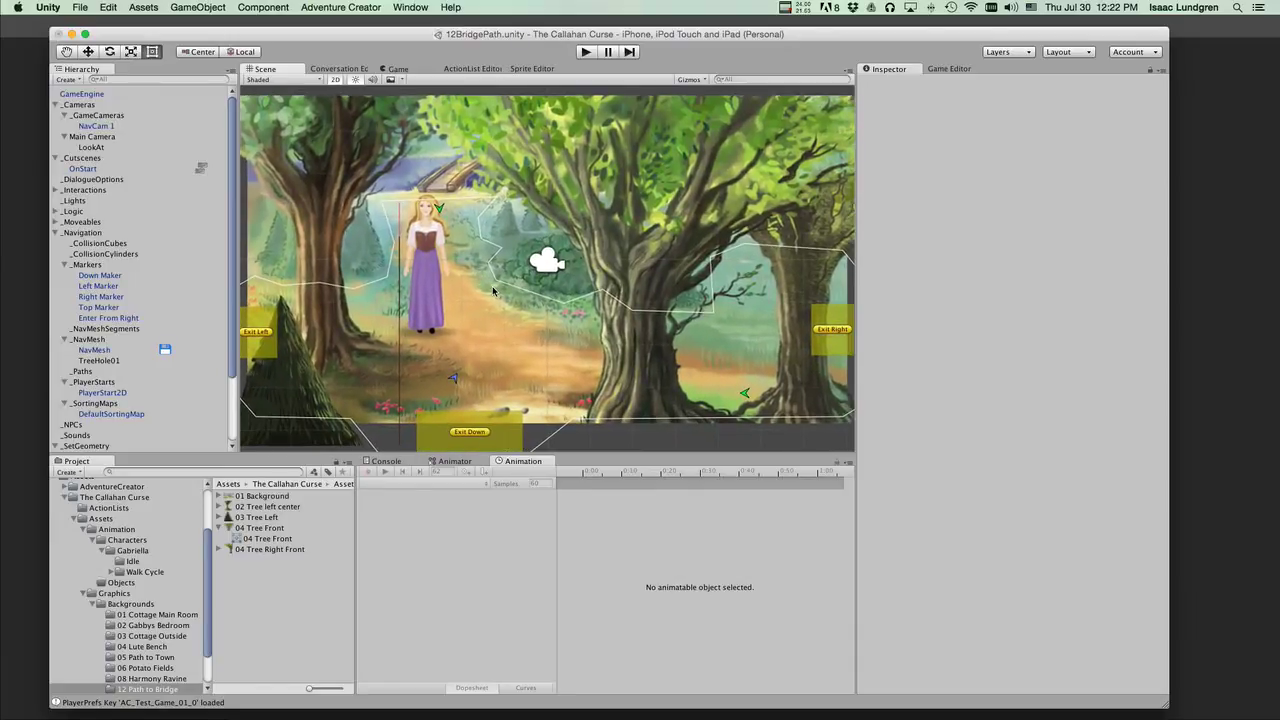
middle_drag(483, 287, 488, 287)
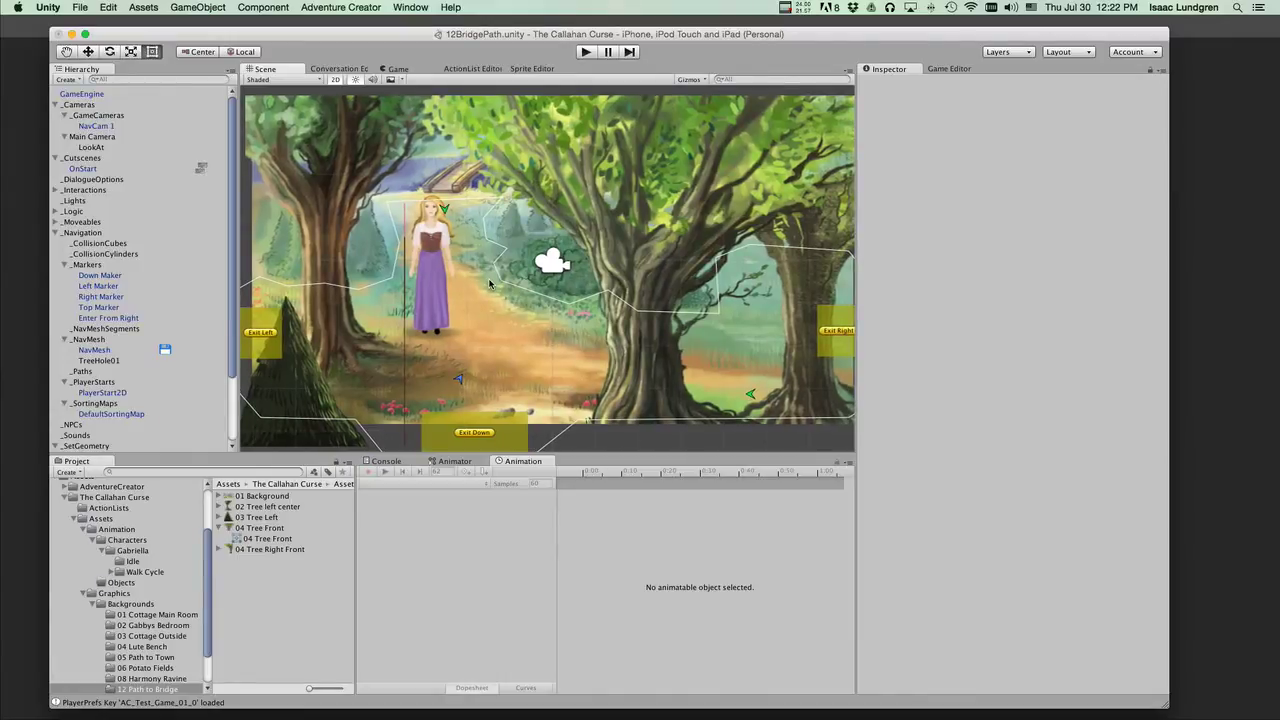